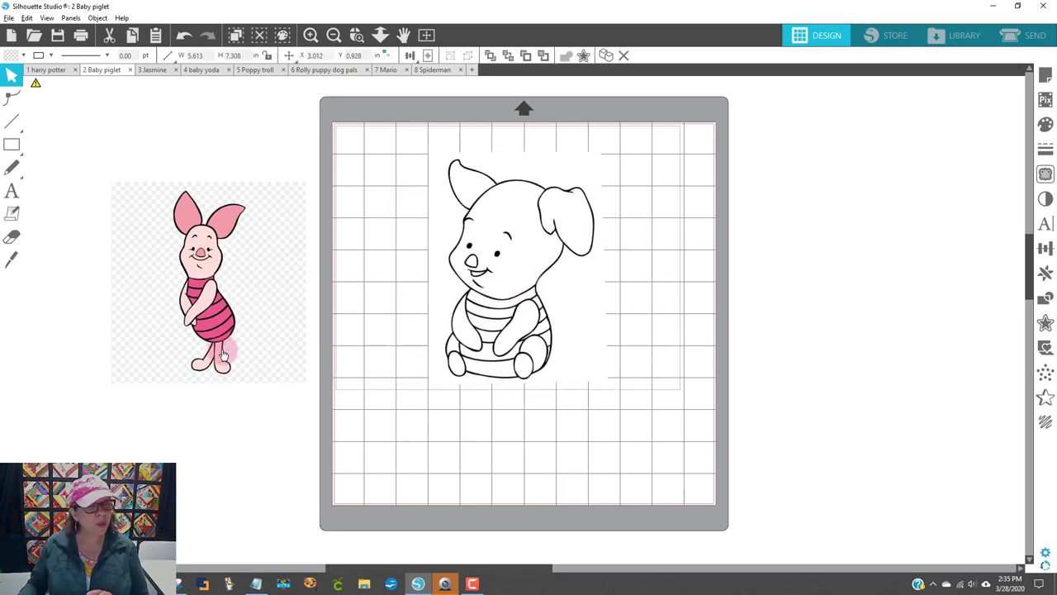
Position the colored Piglet reference image beside the mat and nudge the baby Piglet line drawing to X 2.961, Y 0.739 in
{"action": "left_click_drag", "start_coordinate": [224, 349], "coordinate": [312, 341]}
{"action": "key", "text": "Escape"}
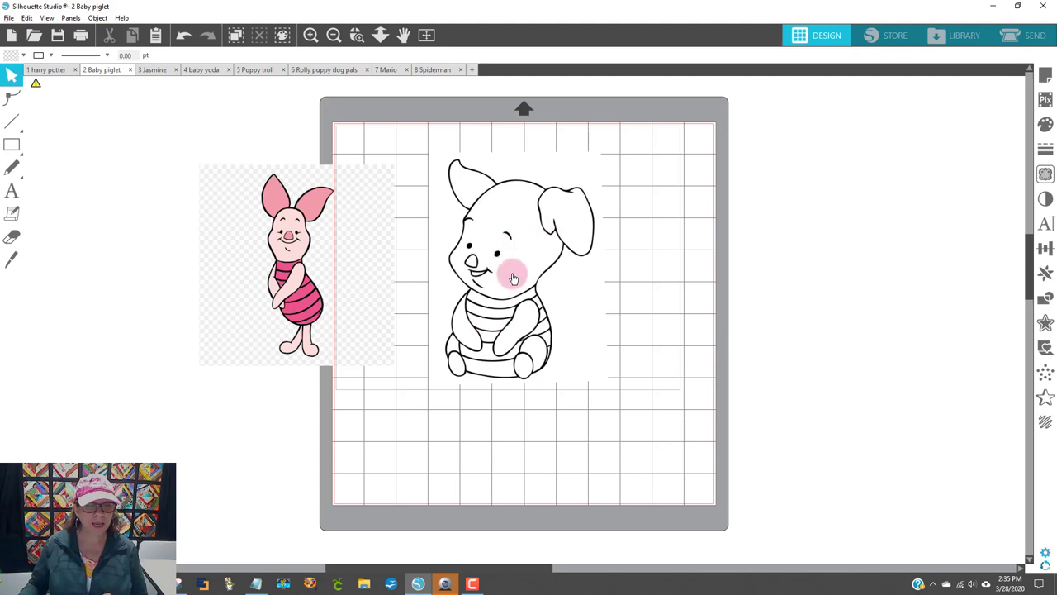
{"action": "left_click_drag", "start_coordinate": [349, 311], "coordinate": [265, 309]}
{"action": "key", "text": "Escape"}
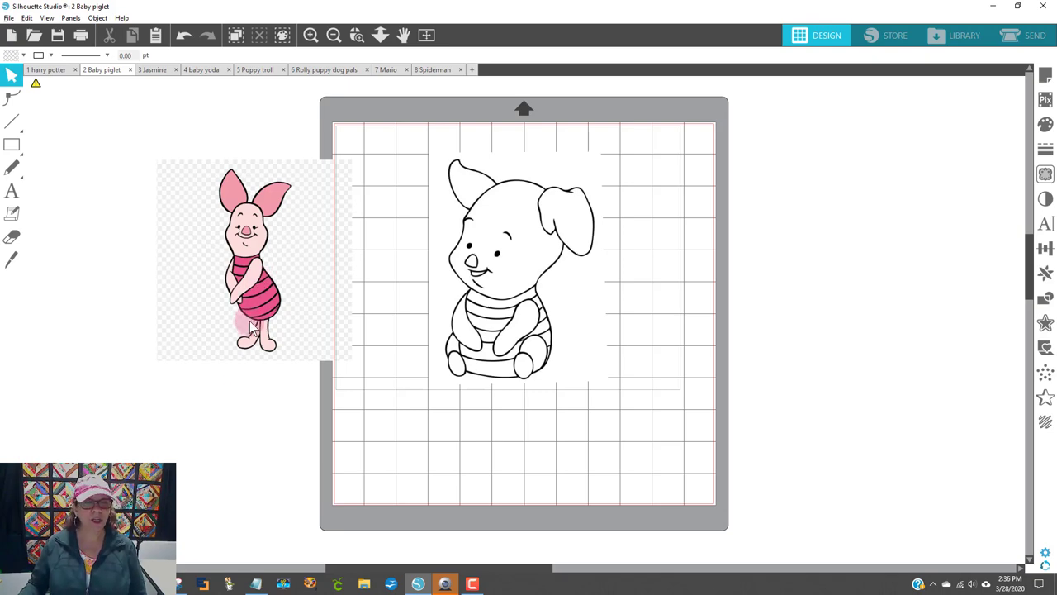
{"action": "left_click_drag", "start_coordinate": [246, 317], "coordinate": [213, 337]}
{"action": "mouse_move", "coordinate": [504, 282]}
{"action": "left_mouse_down"}
{"action": "mouse_move", "coordinate": [552, 215]}
{"action": "mouse_move", "coordinate": [496, 276]}
{"action": "left_mouse_up"}
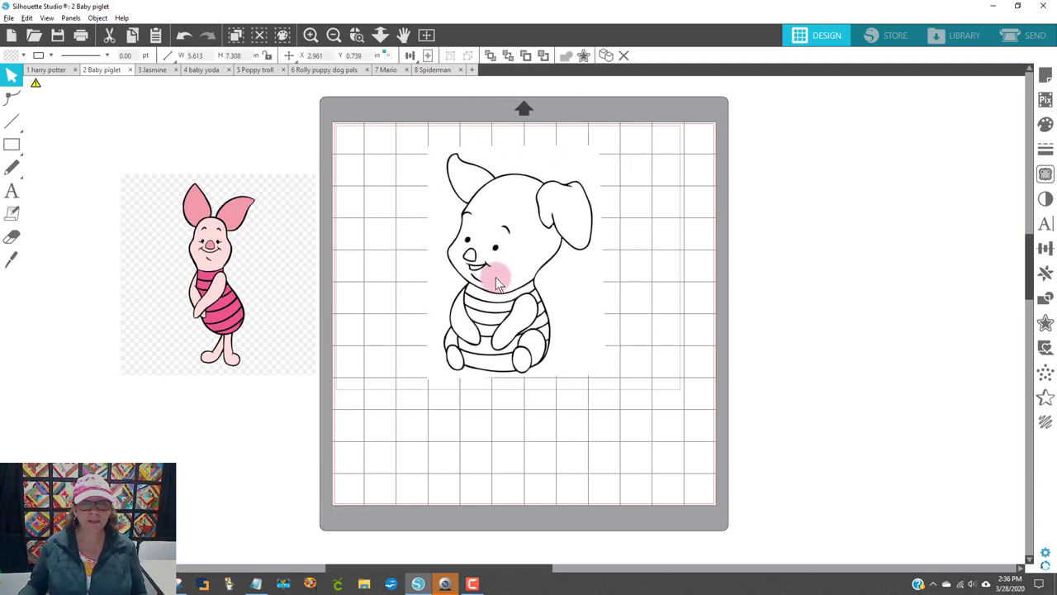
{"action": "left_click", "coordinate": [891, 228]}
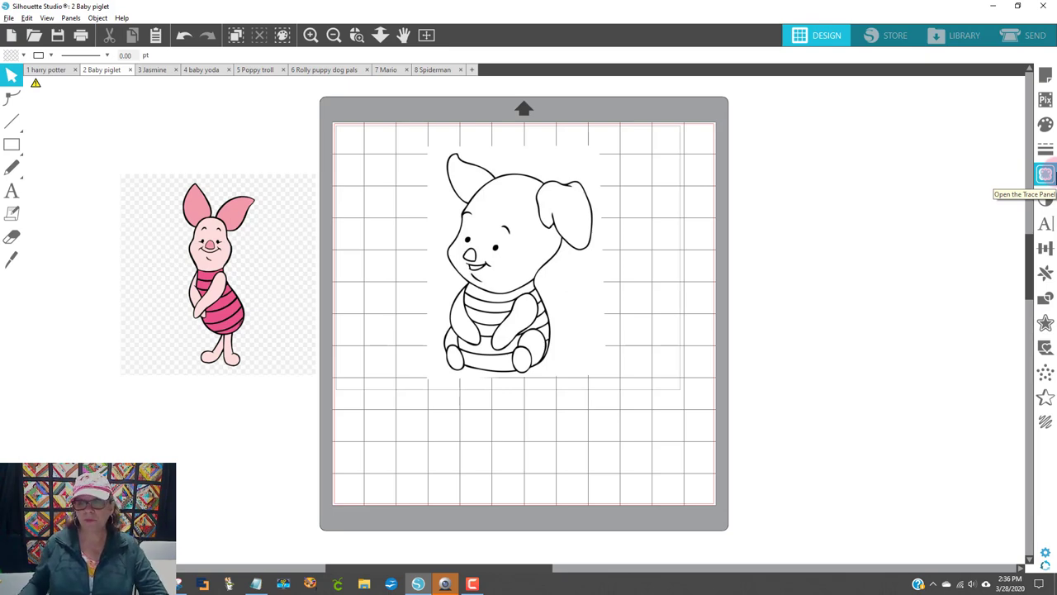
Trace the baby Piglet line drawing using a trace area about 5.8 by 7.6 in around the whole figure
{"action": "left_click", "coordinate": [1052, 175]}
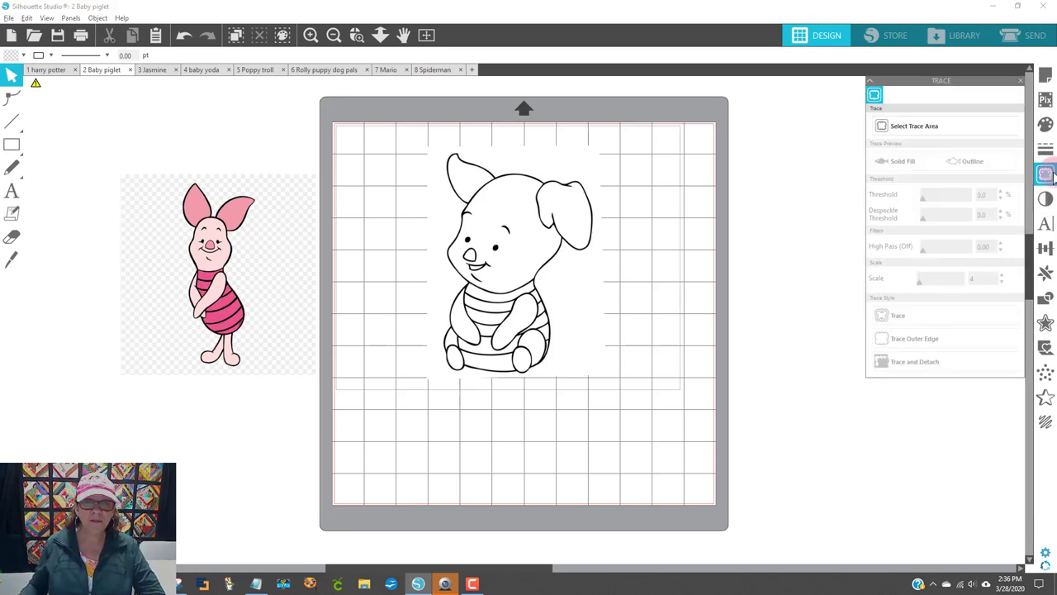
{"action": "left_click", "coordinate": [975, 130]}
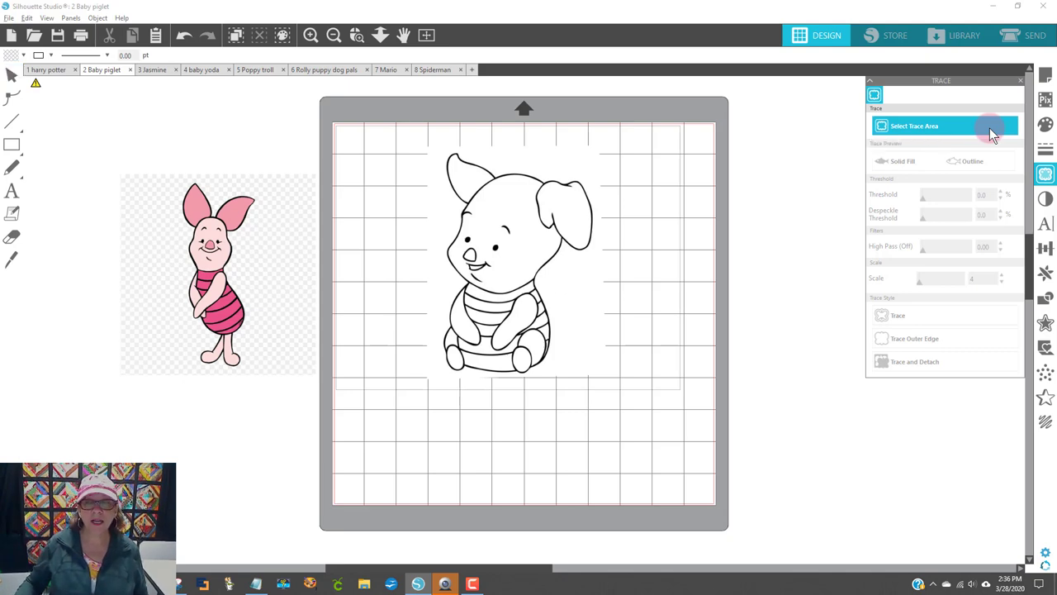
{"action": "left_click_drag", "start_coordinate": [419, 146], "coordinate": [608, 388]}
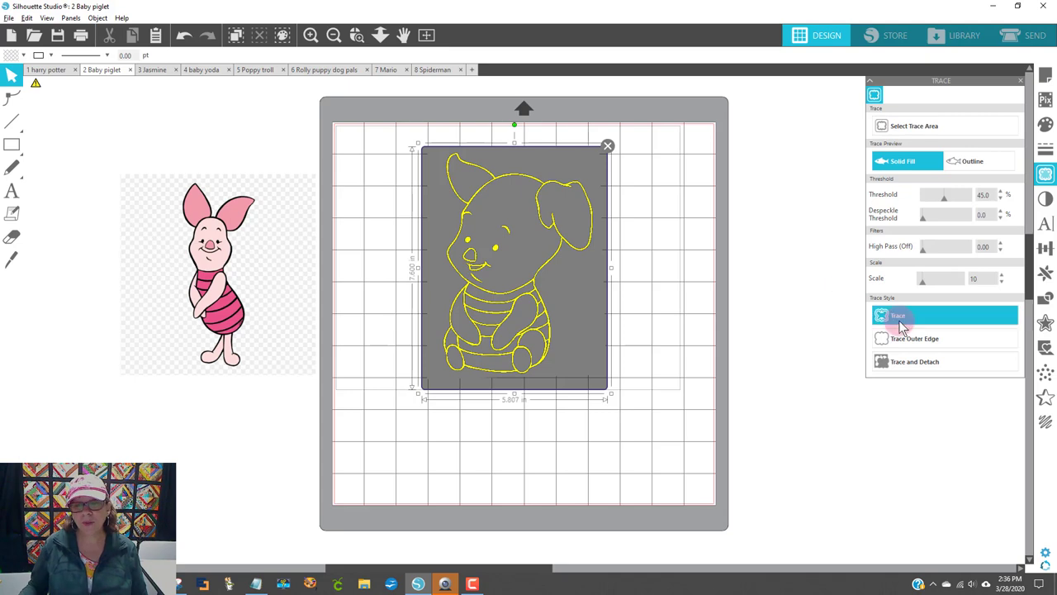
{"action": "left_click", "coordinate": [1001, 317]}
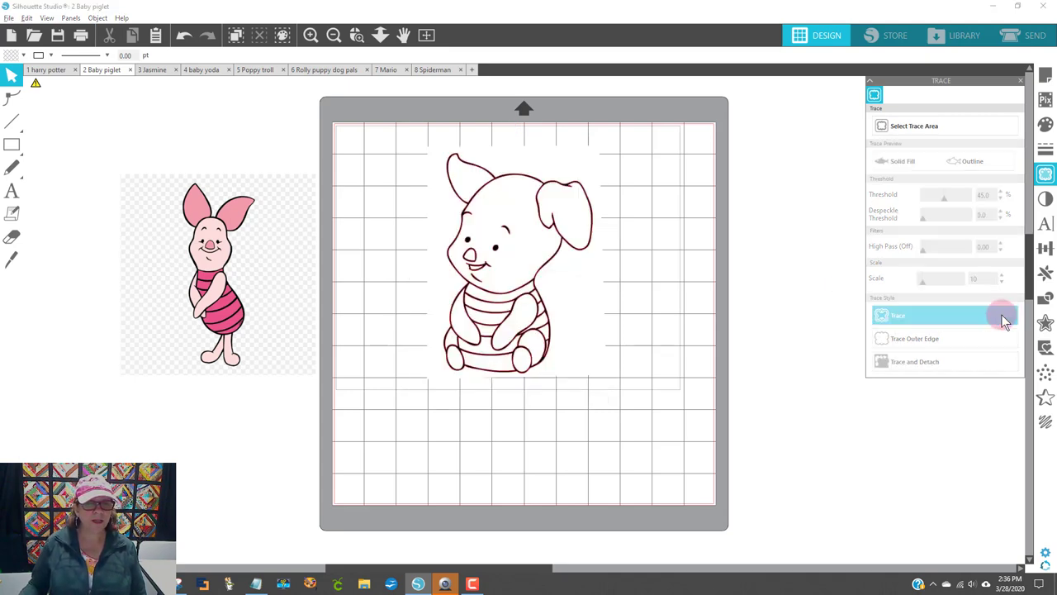
Move the original line drawing image off its trace and delete it, and shift the colored reference image slightly beside the mat
{"action": "mouse_move", "coordinate": [589, 285]}
{"action": "left_mouse_down"}
{"action": "mouse_move", "coordinate": [701, 321]}
{"action": "mouse_move", "coordinate": [731, 316]}
{"action": "mouse_move", "coordinate": [719, 372]}
{"action": "left_mouse_up"}
{"action": "mouse_move", "coordinate": [629, 390]}
{"action": "left_mouse_down"}
{"action": "mouse_move", "coordinate": [251, 328]}
{"action": "mouse_move", "coordinate": [146, 170]}
{"action": "mouse_move", "coordinate": [110, 148]}
{"action": "left_mouse_up"}
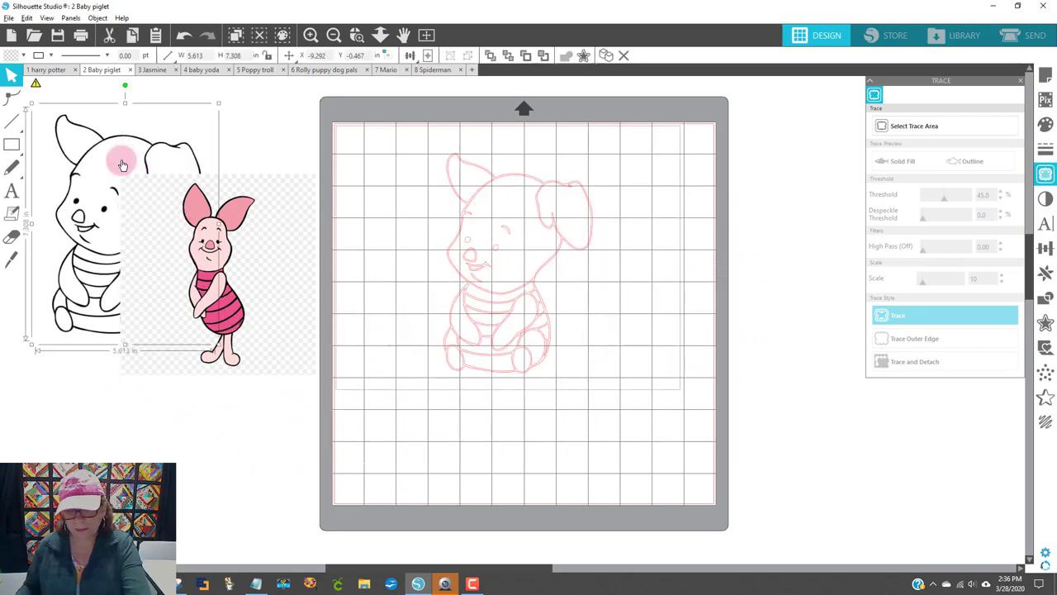
{"action": "key", "text": "Delete"}
{"action": "left_click_drag", "start_coordinate": [163, 199], "coordinate": [185, 237]}
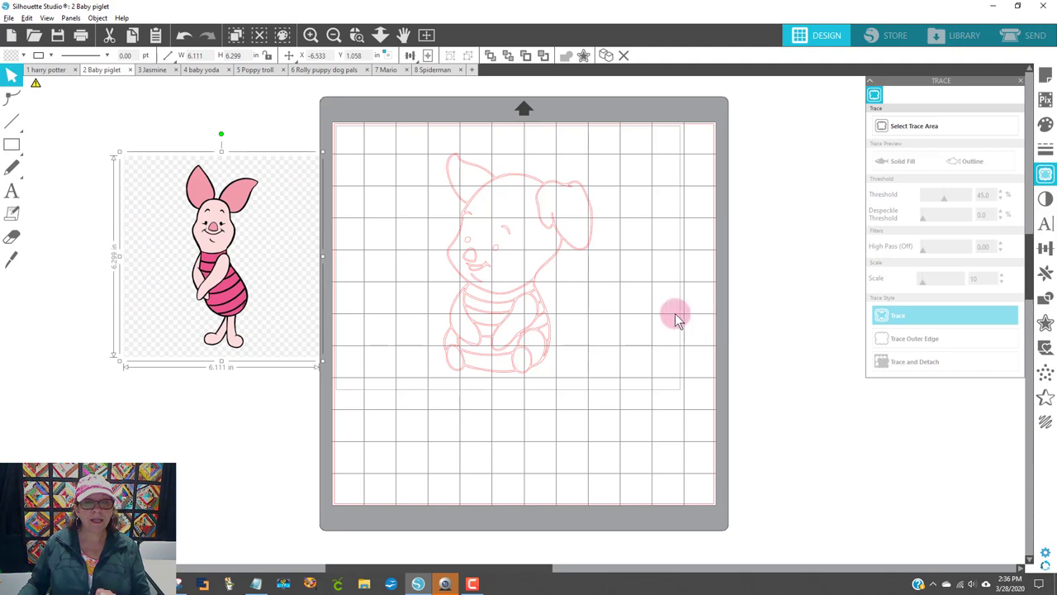
{"action": "left_click", "coordinate": [652, 301]}
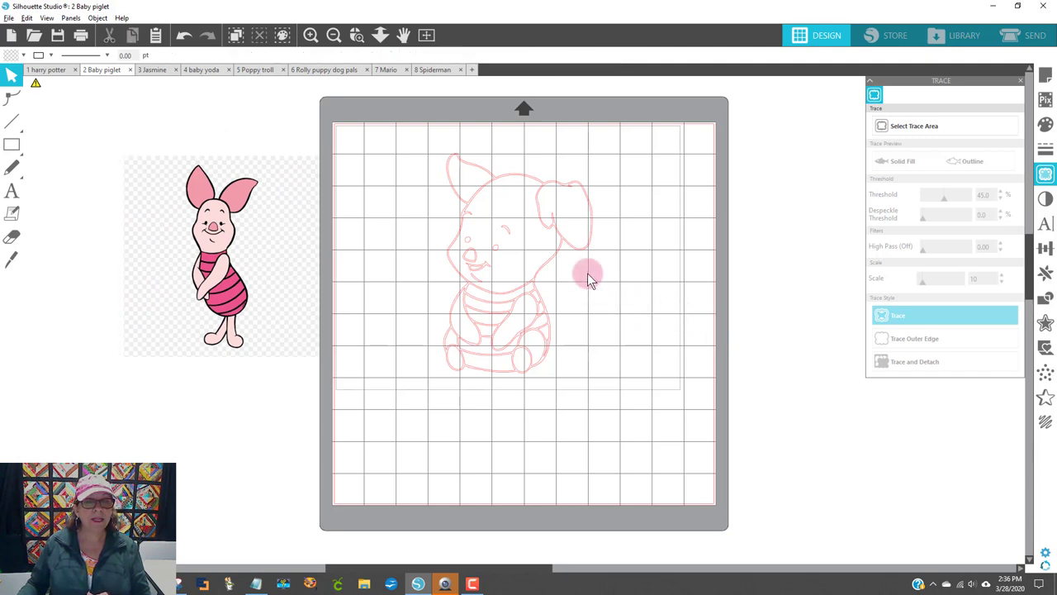
Fill the traced baby Piglet outline with black
{"action": "left_click", "coordinate": [505, 180]}
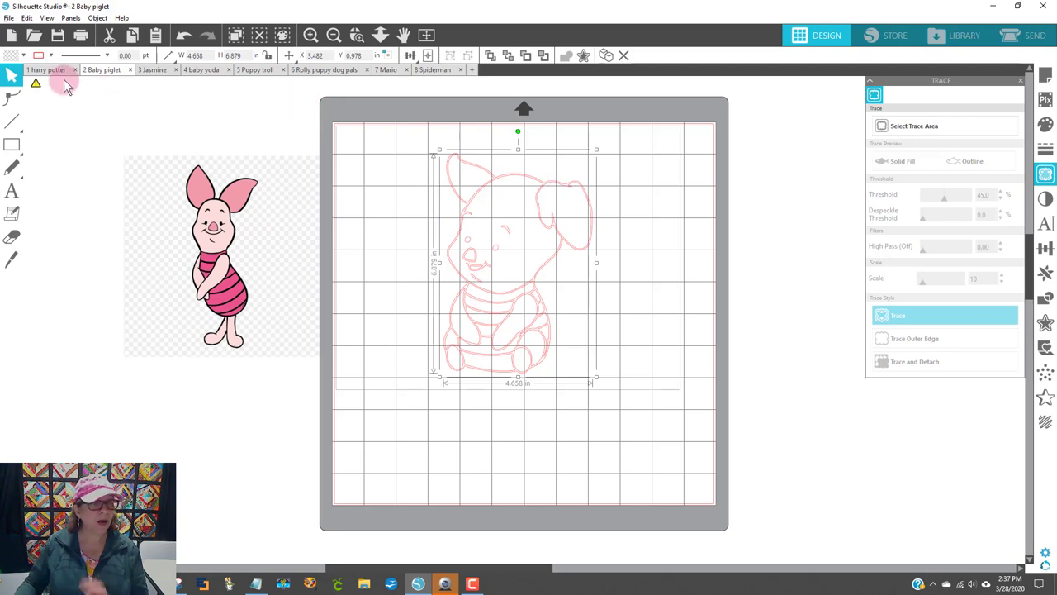
{"action": "left_click", "coordinate": [15, 56]}
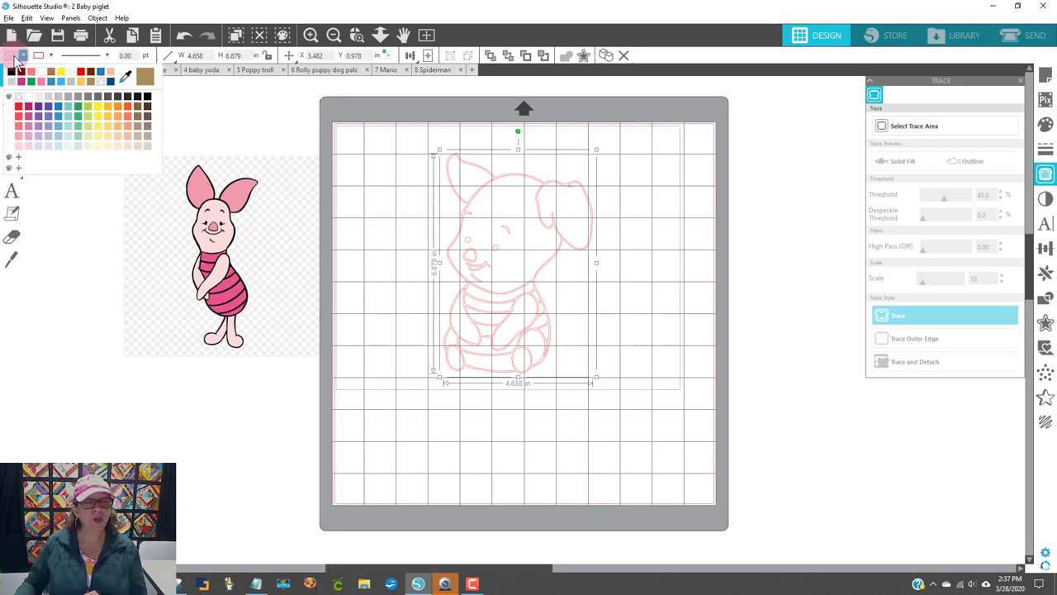
{"action": "left_click", "coordinate": [146, 97]}
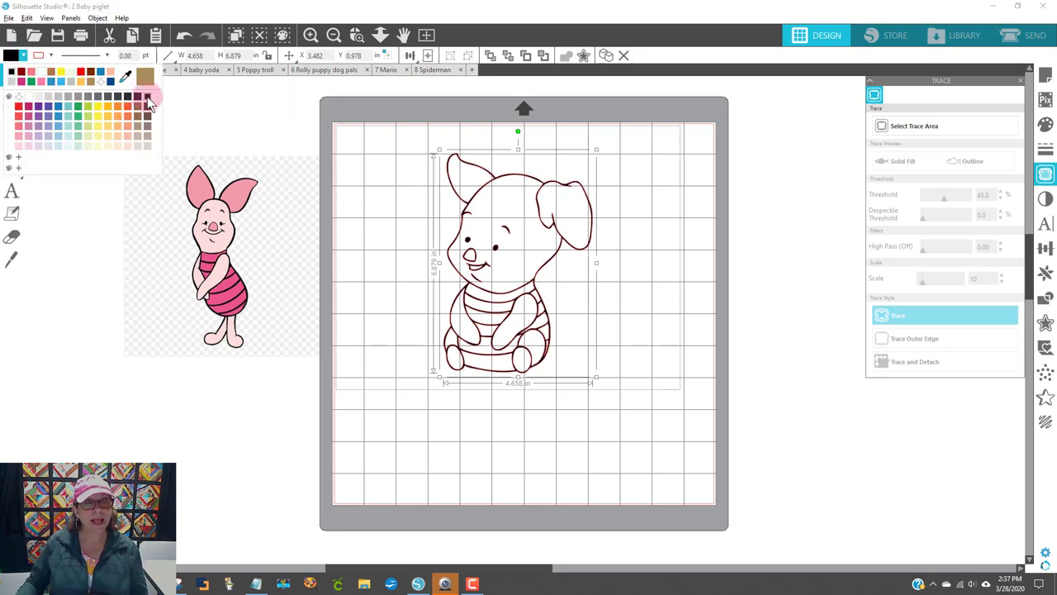
{"action": "left_click", "coordinate": [602, 415]}
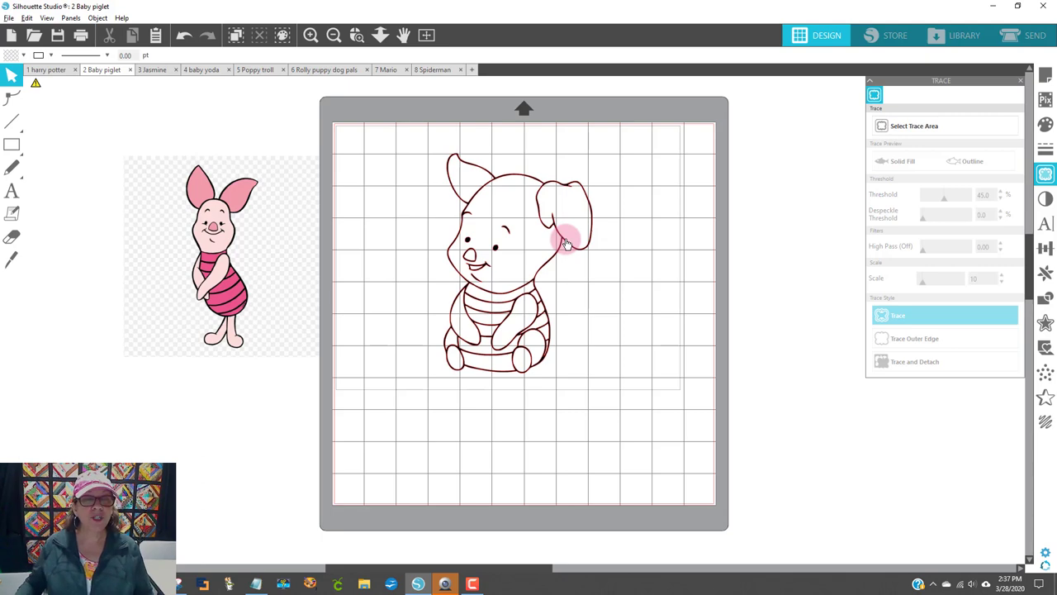
Release the compound path of the black-filled Piglet trace
{"action": "left_click", "coordinate": [481, 247]}
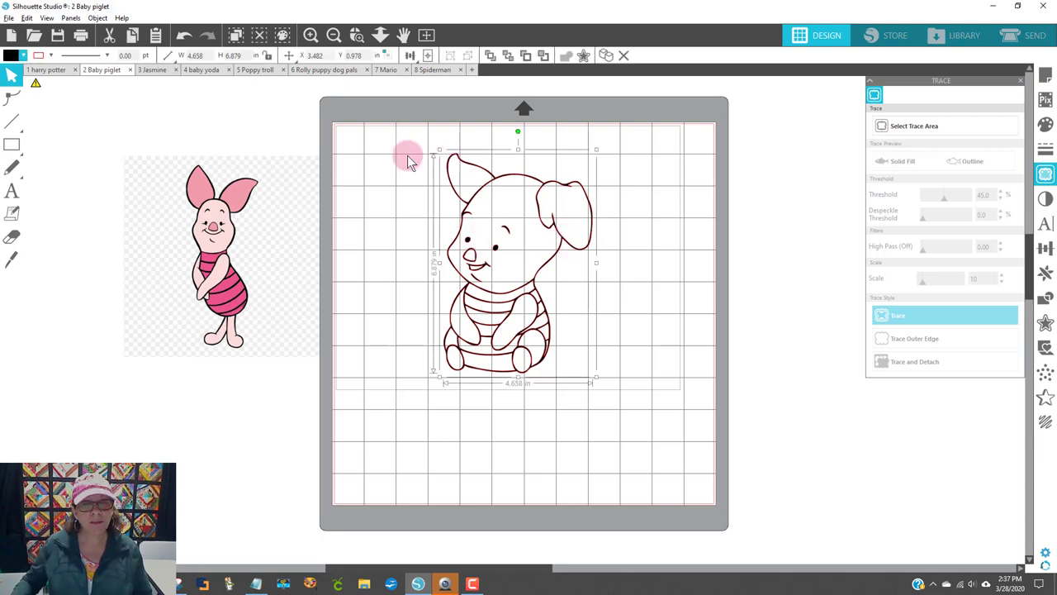
{"action": "left_click", "coordinate": [99, 18]}
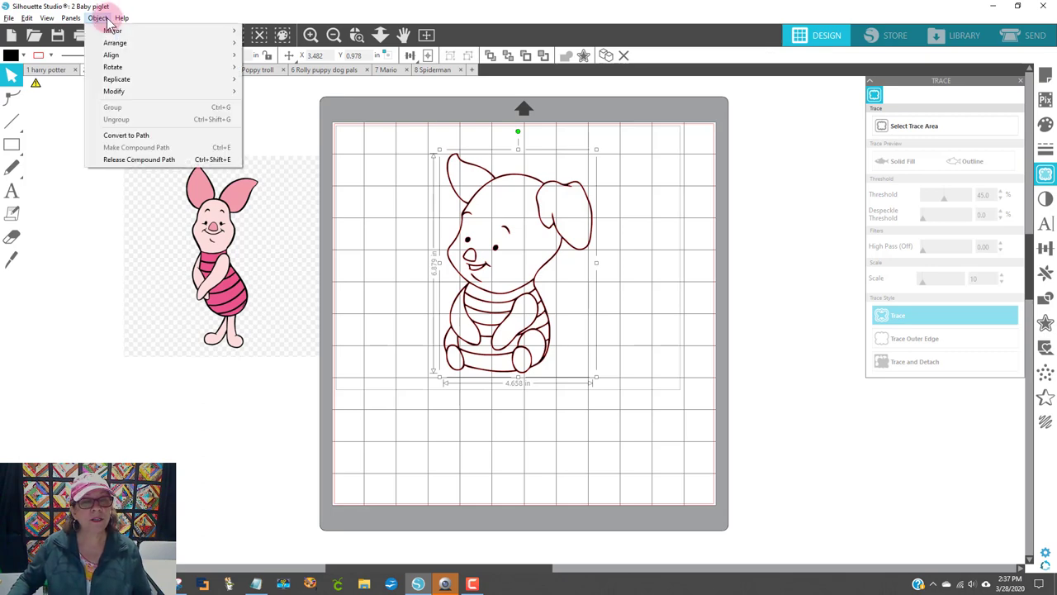
{"action": "left_click", "coordinate": [235, 161]}
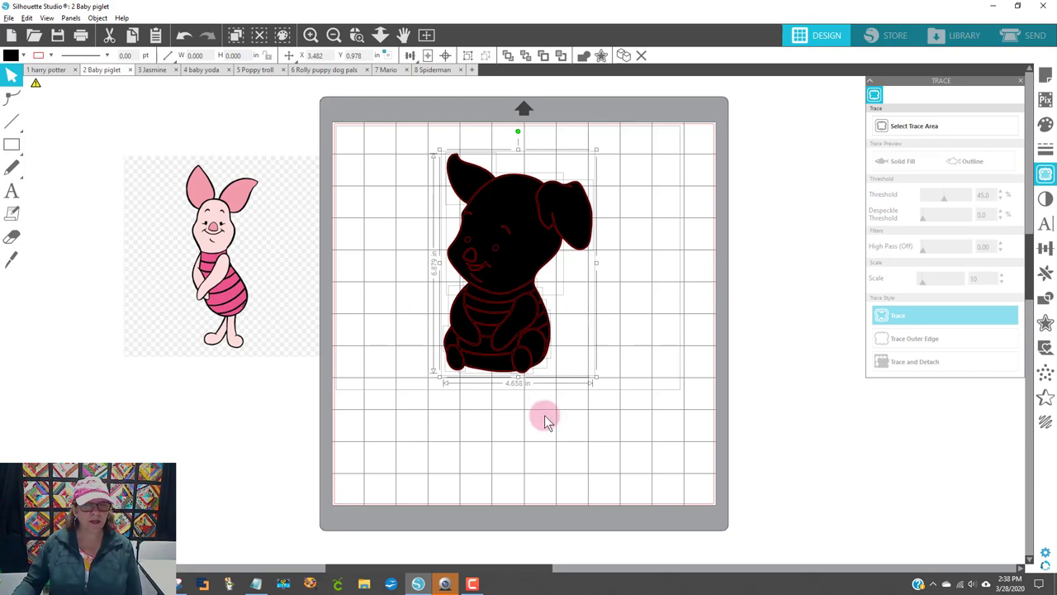
Undo the compound path release and the black fill on the Piglet trace
{"action": "left_click", "coordinate": [182, 34]}
{"action": "left_click", "coordinate": [180, 35]}
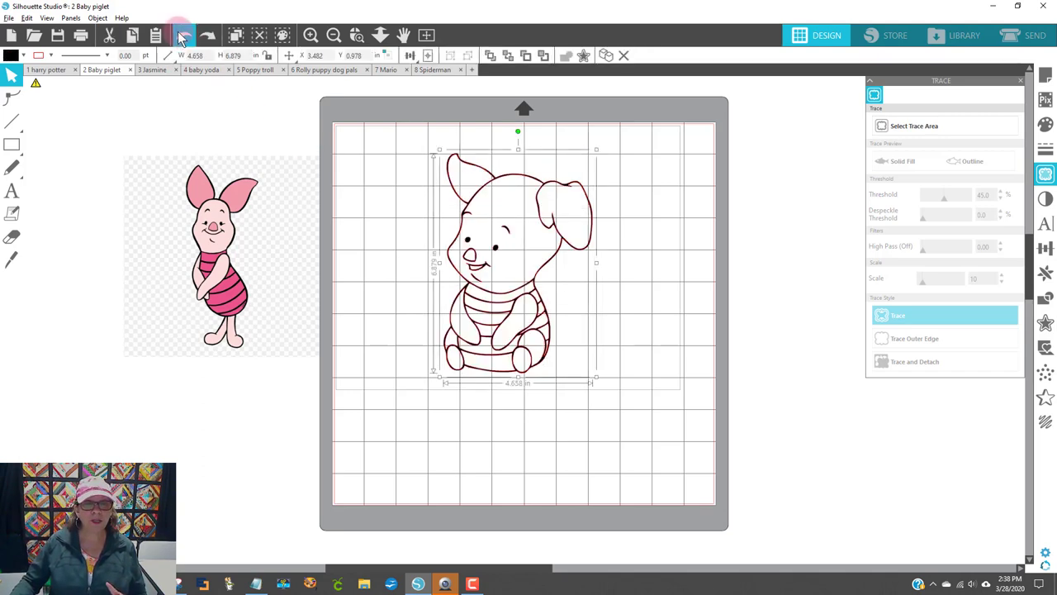
{"action": "left_click", "coordinate": [183, 37]}
{"action": "left_click", "coordinate": [626, 339]}
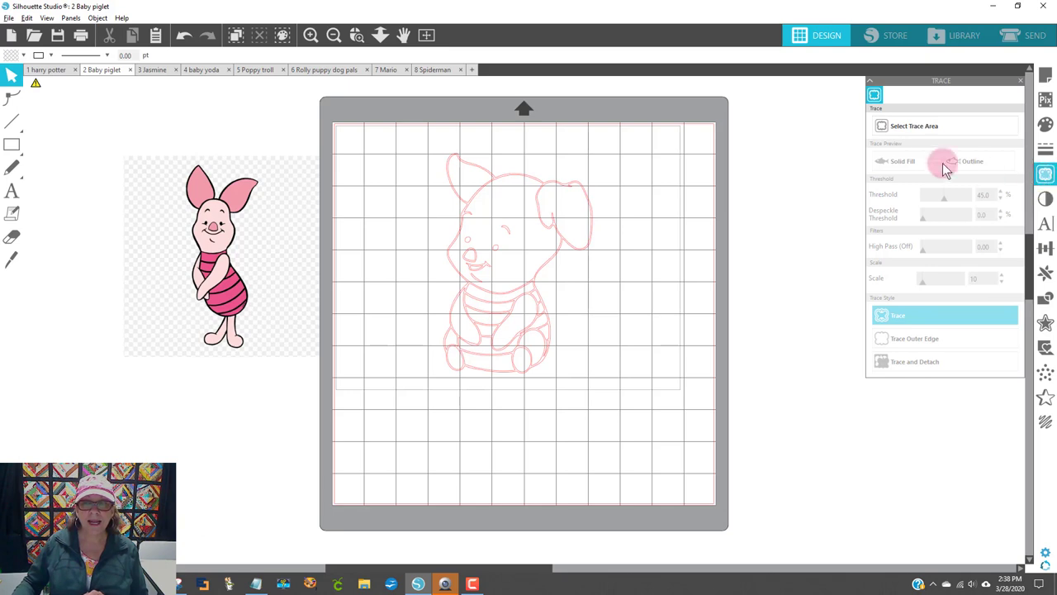
{"action": "left_click", "coordinate": [920, 124]}
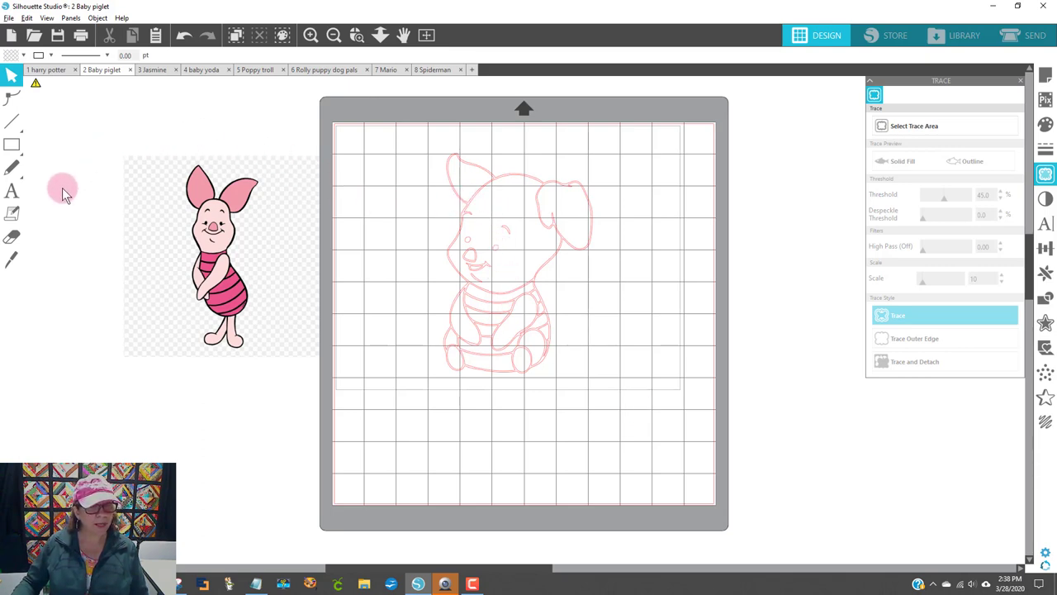
Fill the traced baby Piglet outline with light purple
{"action": "left_click", "coordinate": [517, 178]}
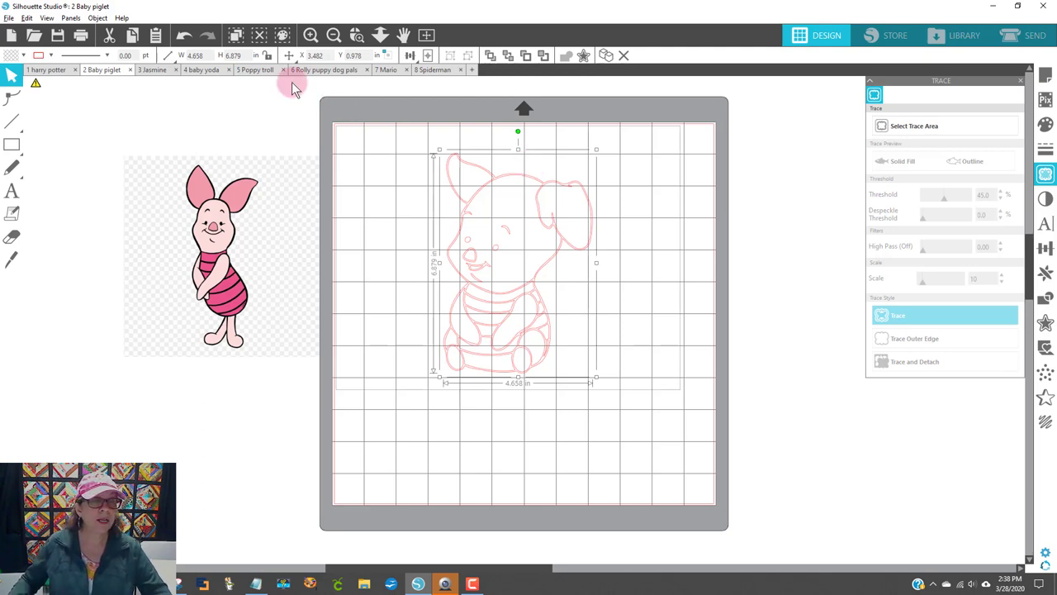
{"action": "left_click", "coordinate": [10, 57]}
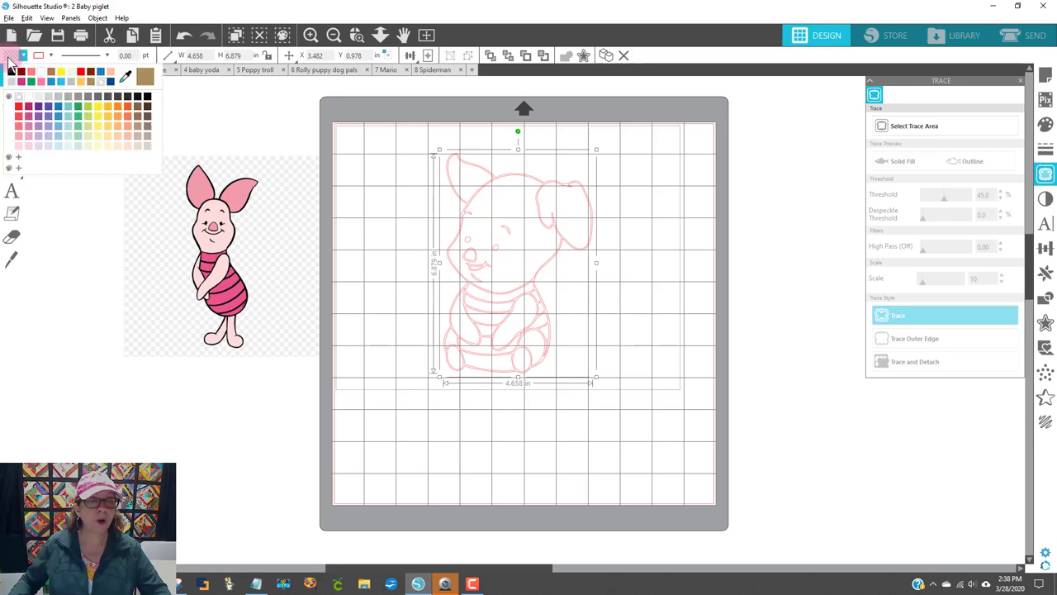
{"action": "left_click", "coordinate": [48, 135]}
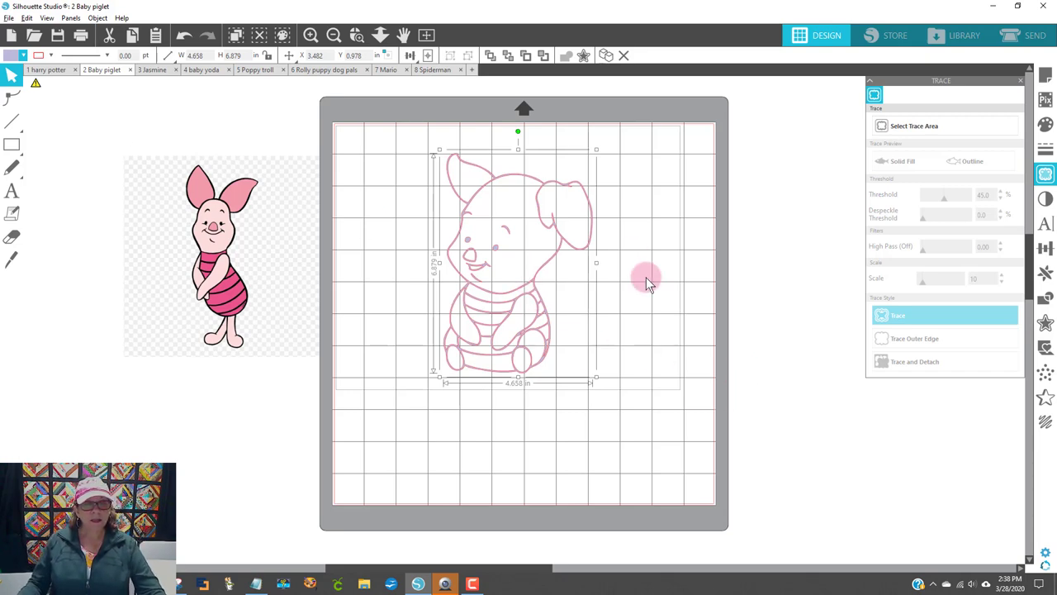
Release the compound path of the light purple Piglet trace into separate shapes
{"action": "left_click", "coordinate": [101, 18]}
{"action": "left_click", "coordinate": [121, 17]}
{"action": "left_click", "coordinate": [98, 17]}
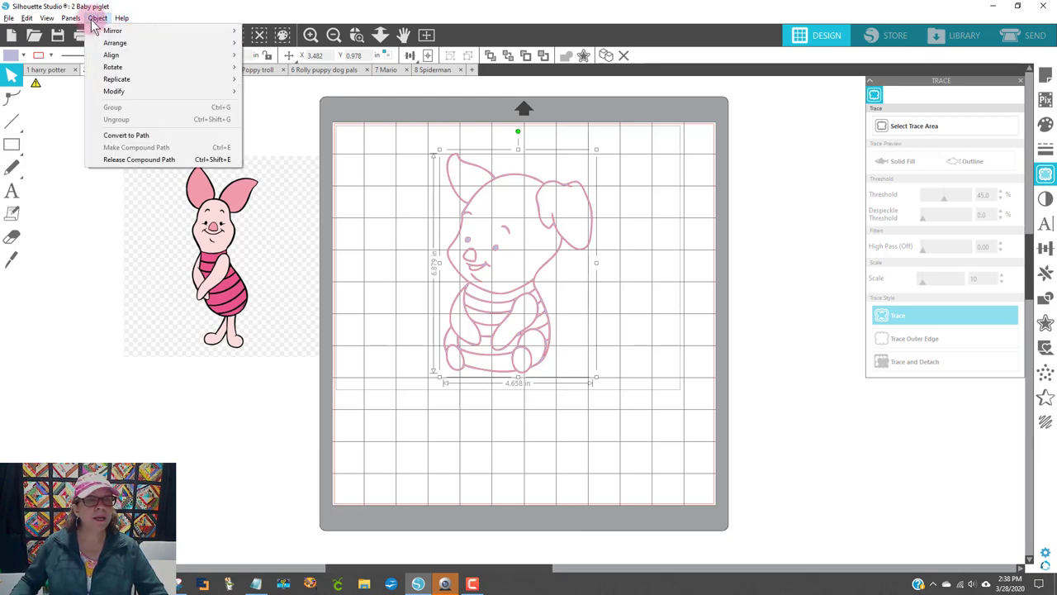
{"action": "left_click", "coordinate": [223, 158]}
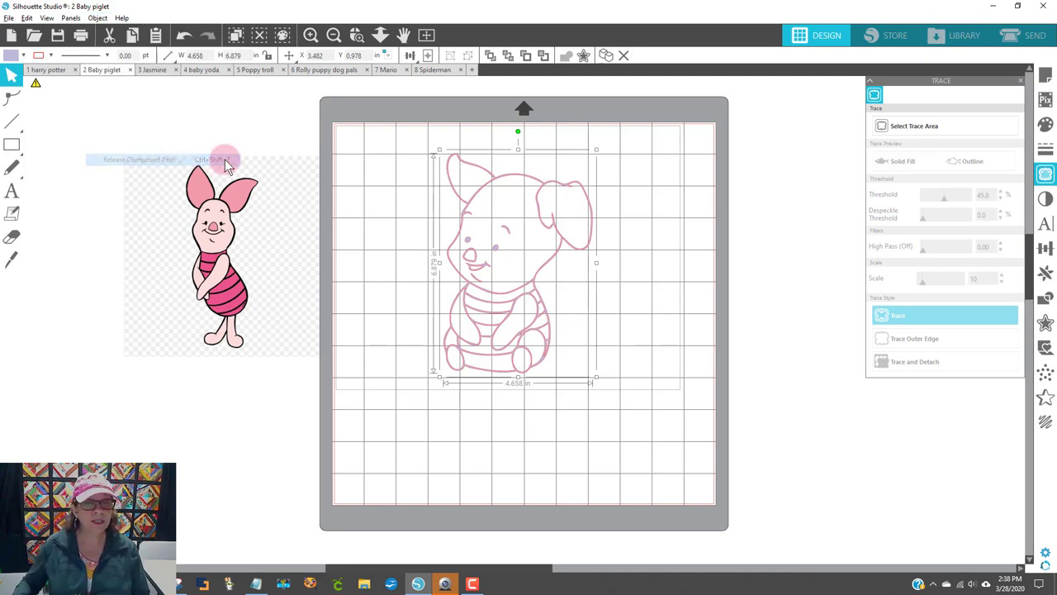
{"action": "left_click", "coordinate": [657, 433]}
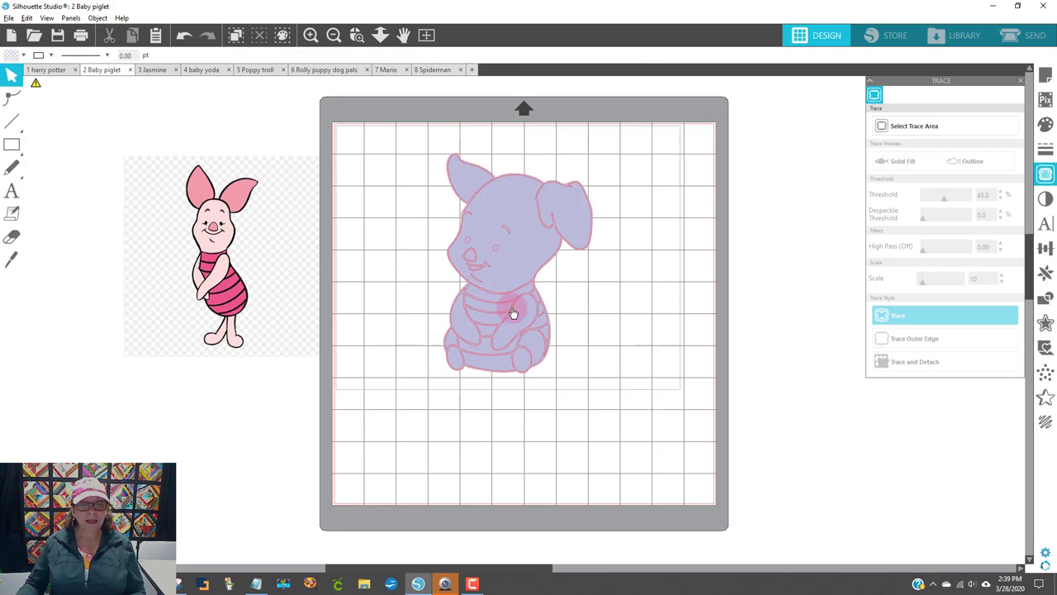
Check the released Piglet shapes by selecting the head, ears and collar pieces individually
{"action": "left_click", "coordinate": [530, 174]}
{"action": "left_click", "coordinate": [588, 214]}
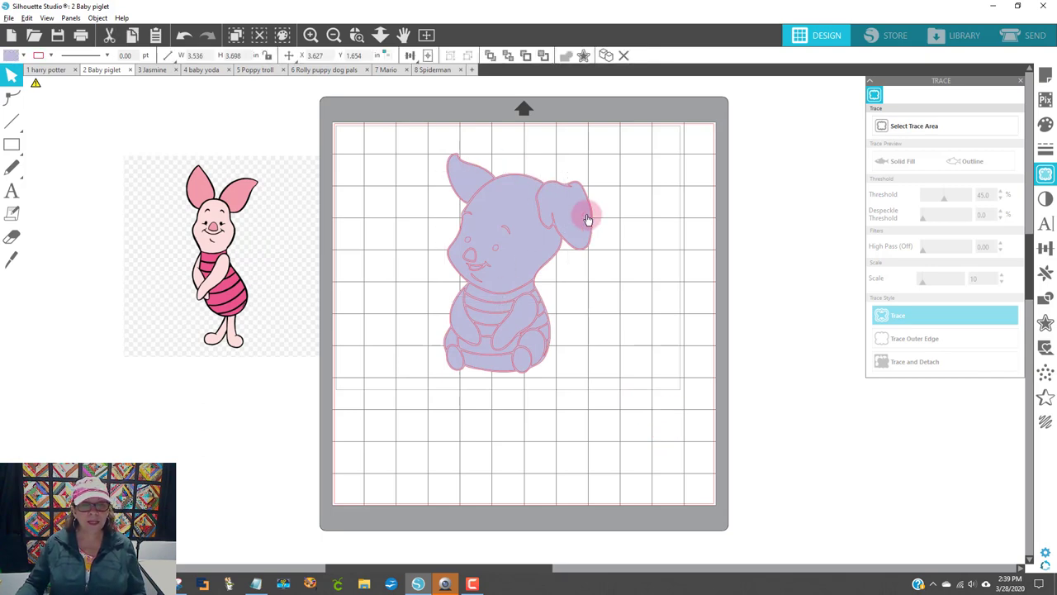
{"action": "left_click", "coordinate": [487, 190]}
{"action": "left_click", "coordinate": [465, 178]}
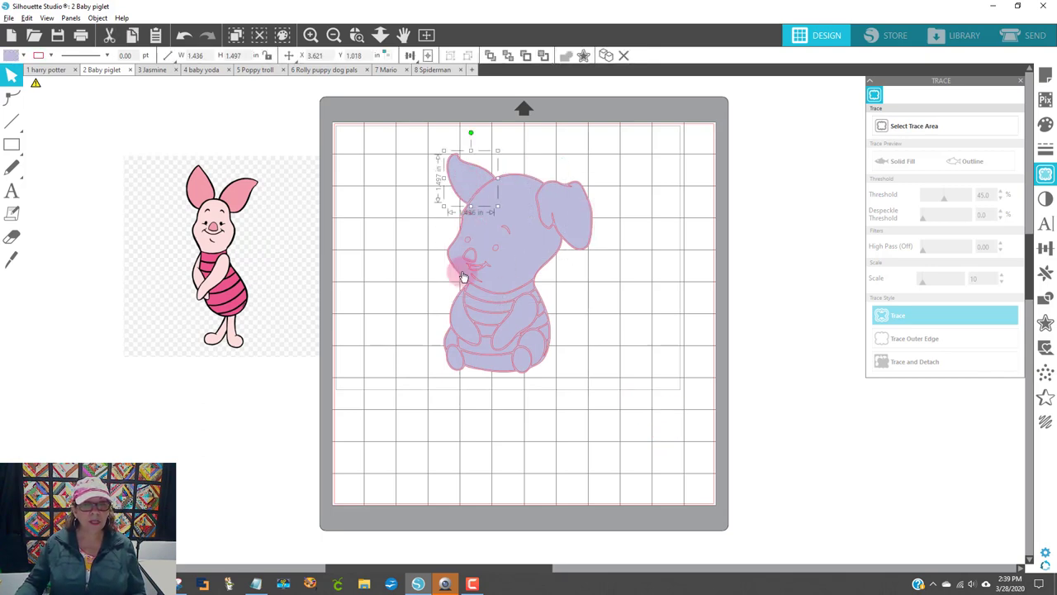
{"action": "left_click", "coordinate": [478, 298]}
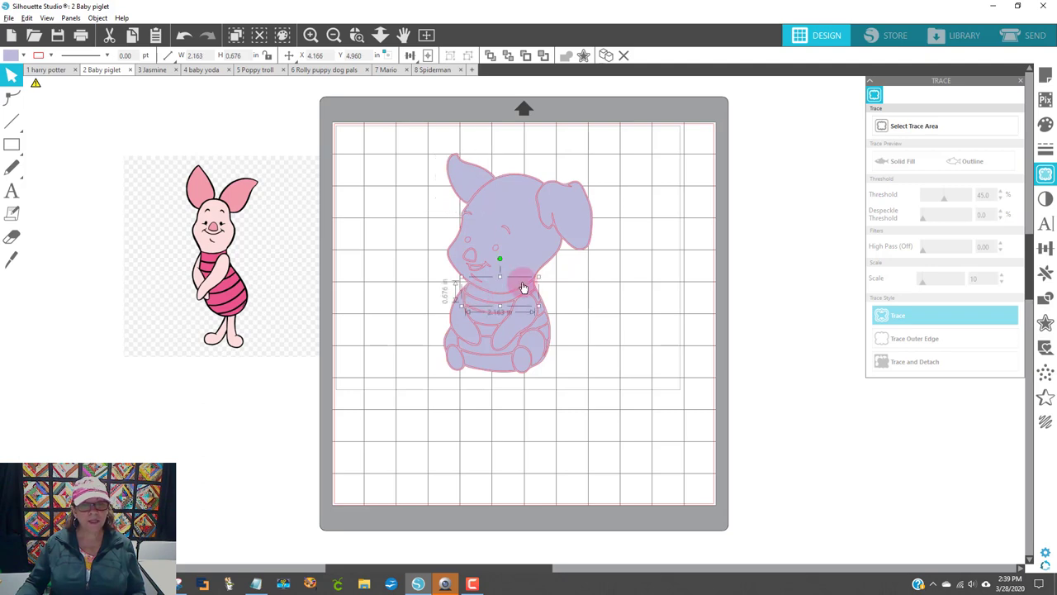
{"action": "left_click", "coordinate": [522, 253]}
{"action": "left_click", "coordinate": [638, 249]}
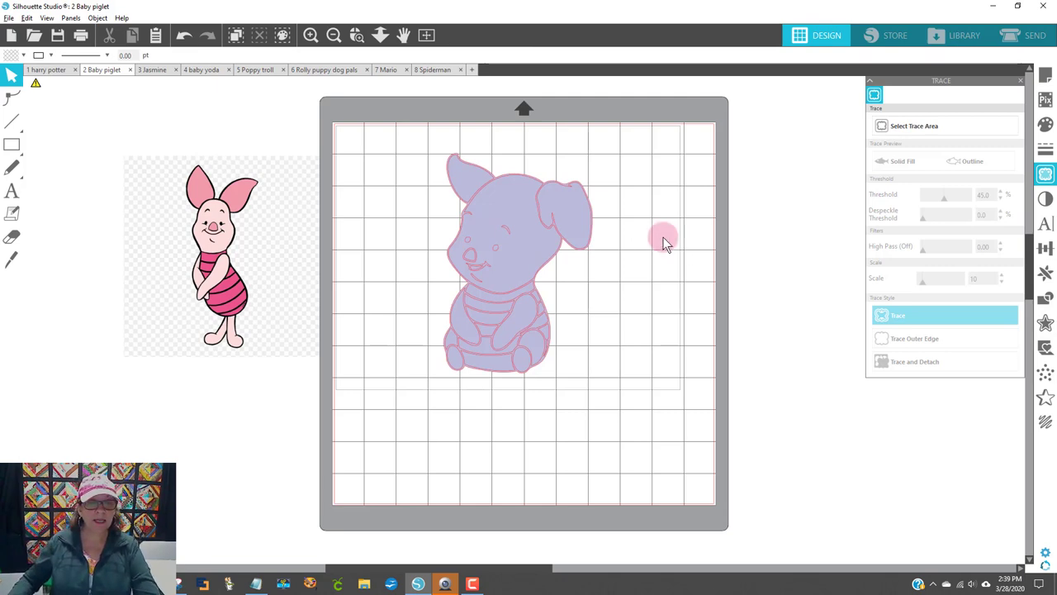
Fill the baby Piglet's upright ear with the pink sampled from the ear of the colored Piglet reference image
{"action": "left_click", "coordinate": [465, 190]}
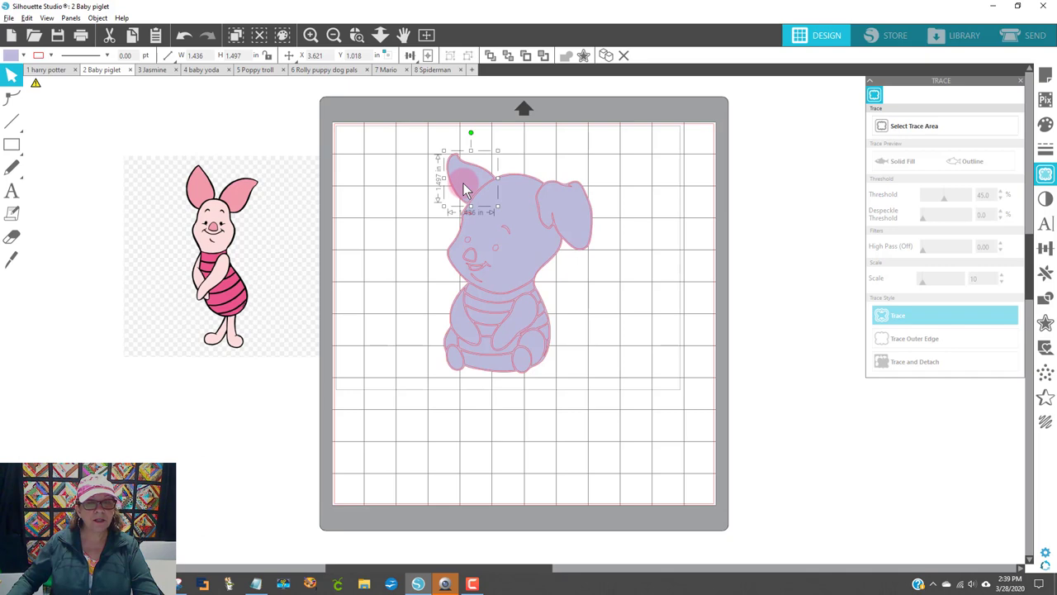
{"action": "left_click", "coordinate": [12, 56]}
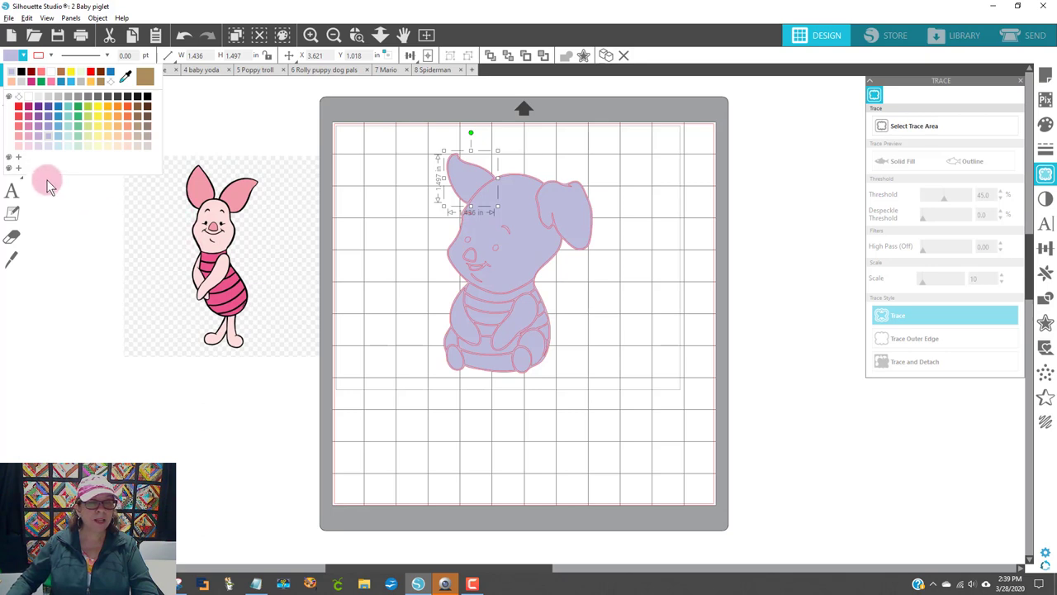
{"action": "left_click", "coordinate": [28, 145]}
{"action": "left_click", "coordinate": [8, 58]}
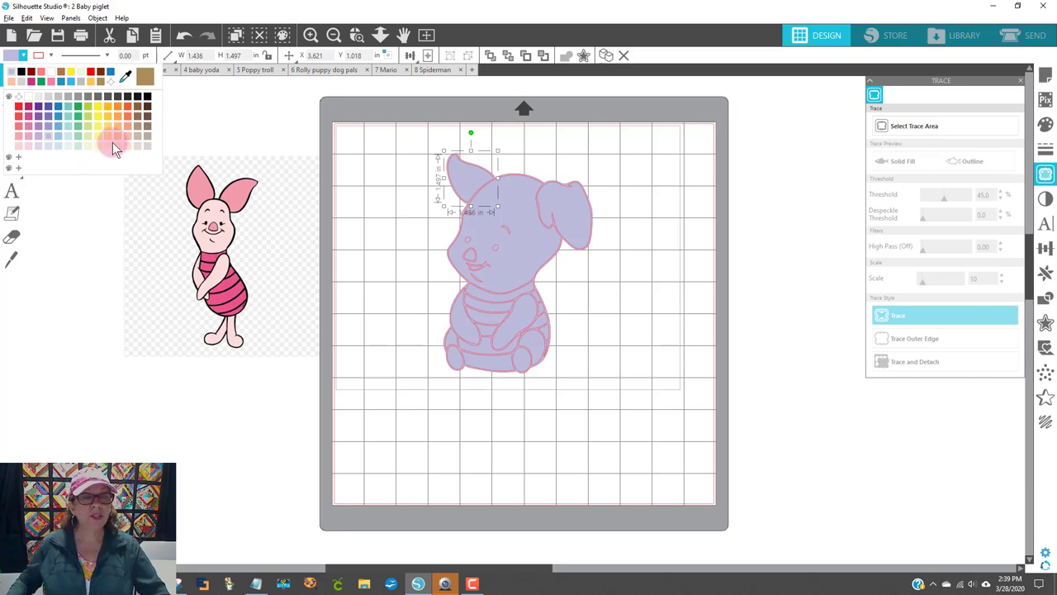
{"action": "left_click", "coordinate": [126, 78]}
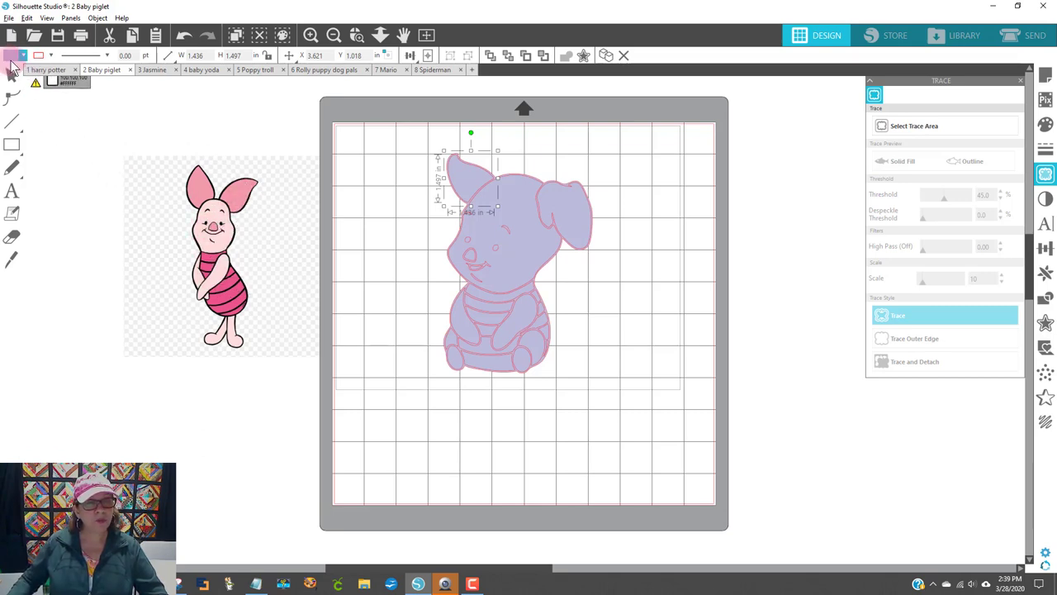
{"action": "left_click", "coordinate": [240, 189]}
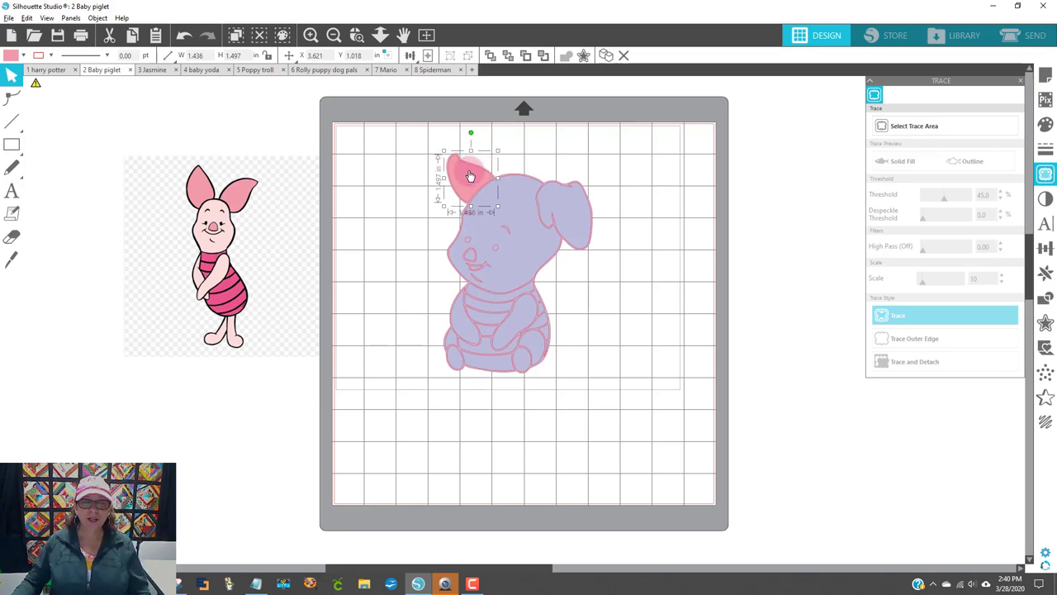
{"action": "left_click", "coordinate": [670, 155]}
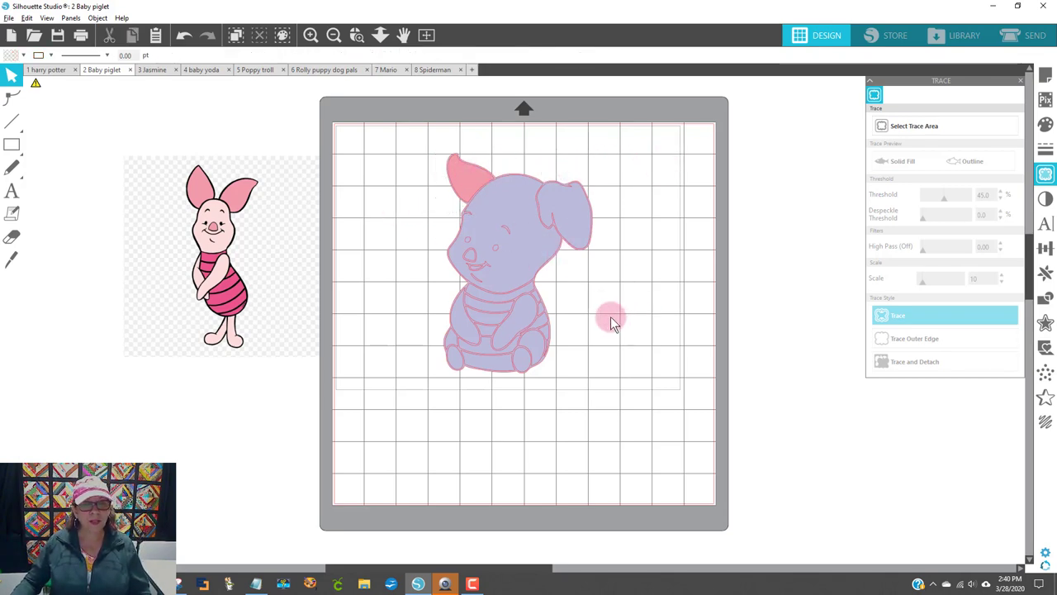
Fill the baby Piglet's floppy ear with the same recently used pink as the upright ear
{"action": "left_click", "coordinate": [576, 227]}
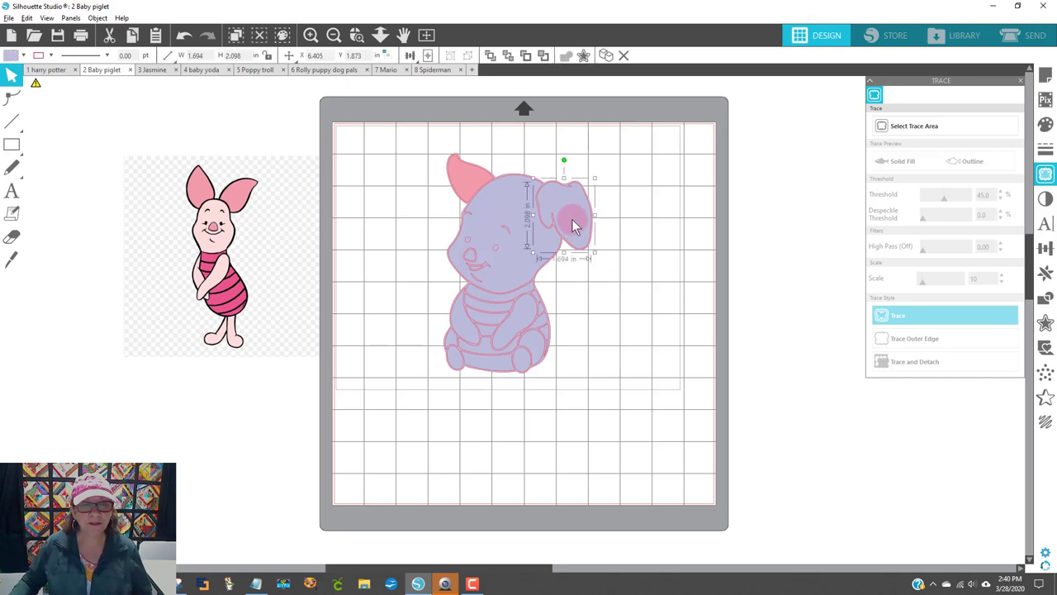
{"action": "left_click", "coordinate": [10, 55]}
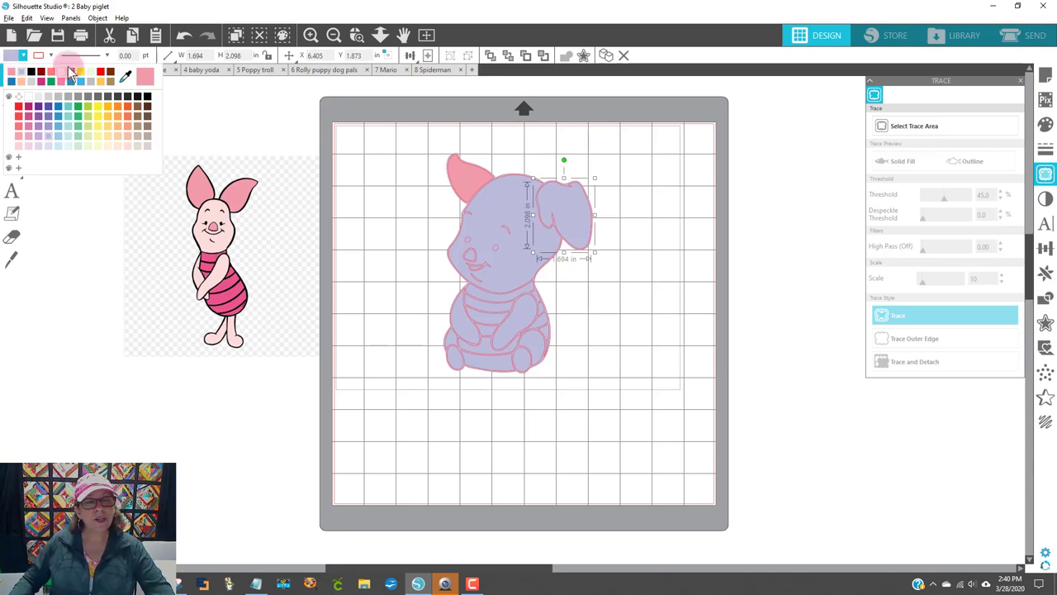
{"action": "left_click", "coordinate": [128, 78]}
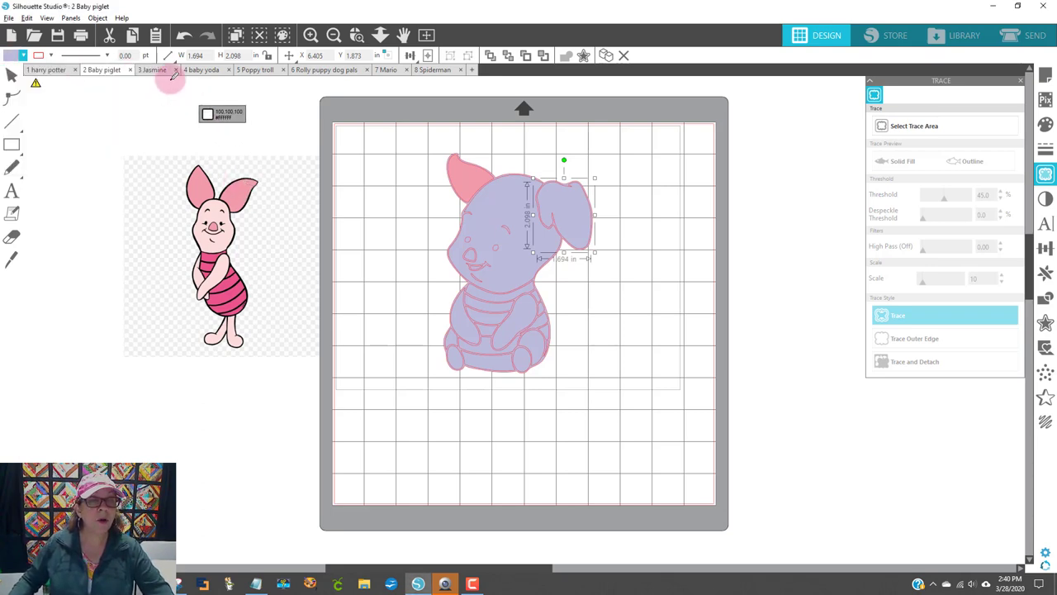
{"action": "left_click", "coordinate": [10, 56]}
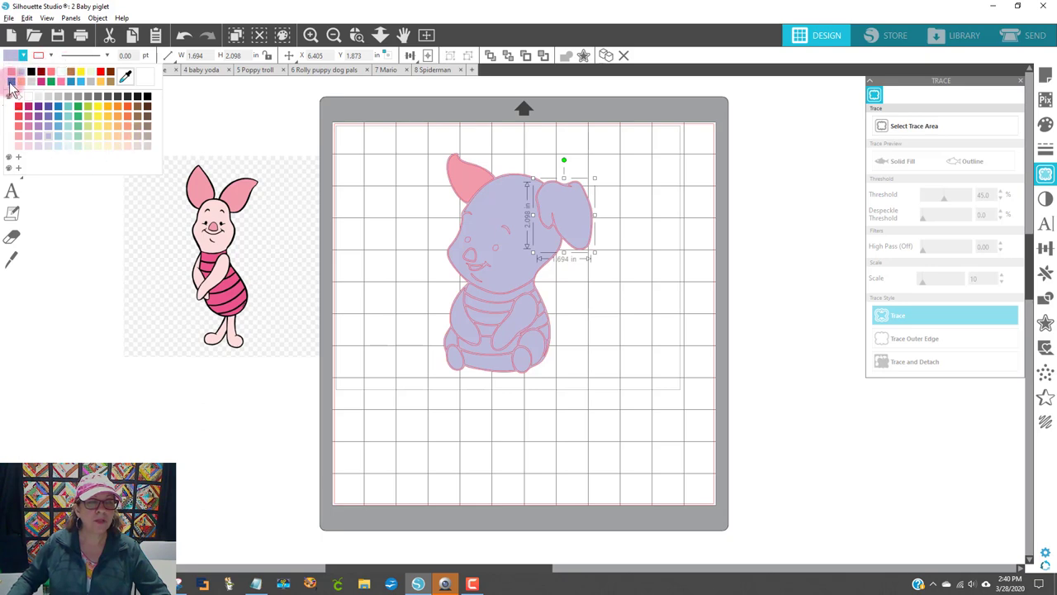
{"action": "left_click", "coordinate": [12, 75]}
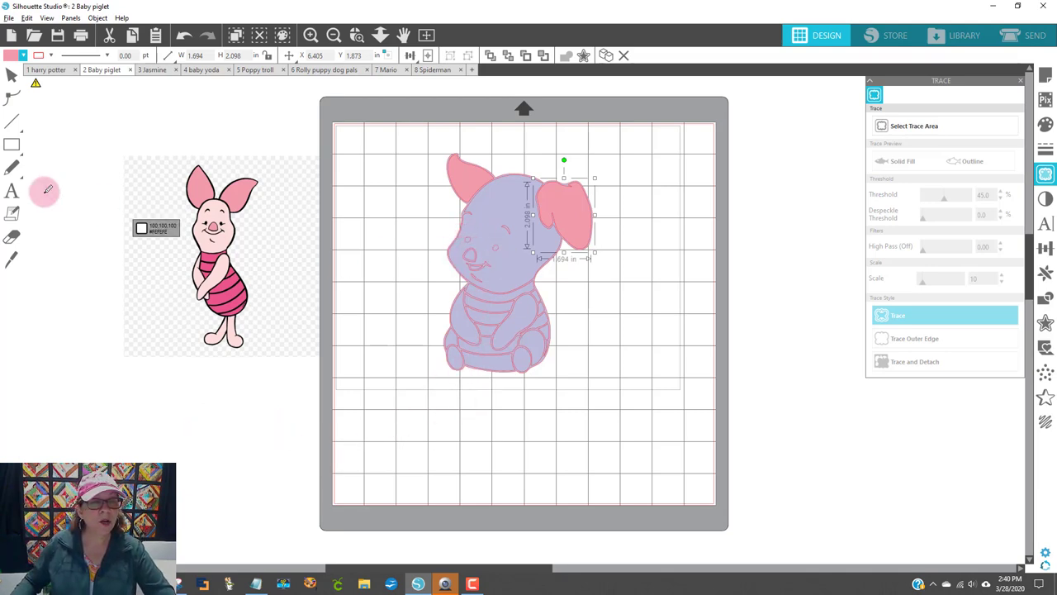
{"action": "left_click", "coordinate": [12, 77]}
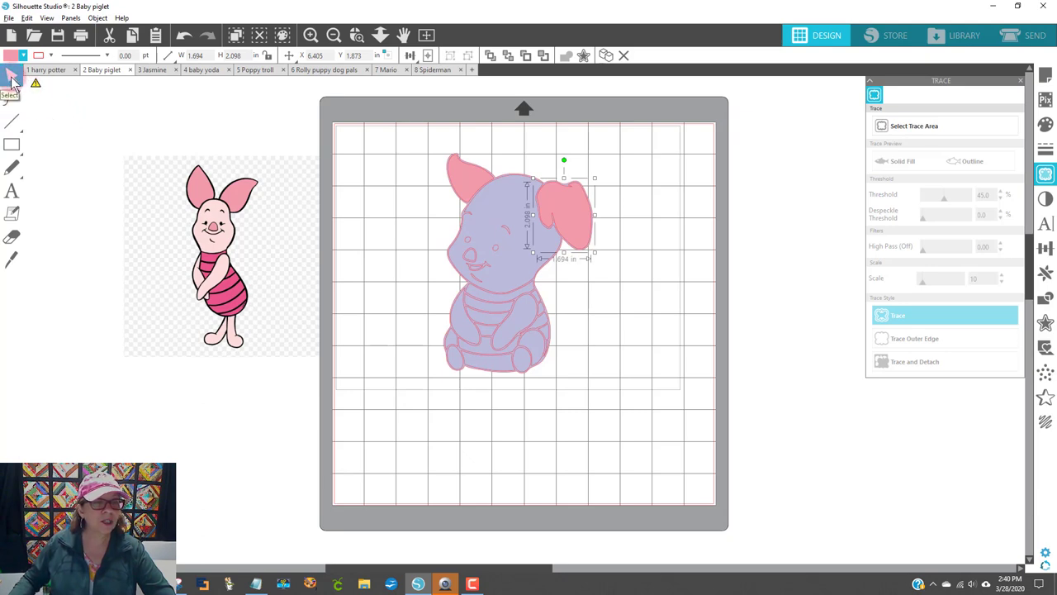
{"action": "left_click", "coordinate": [60, 96]}
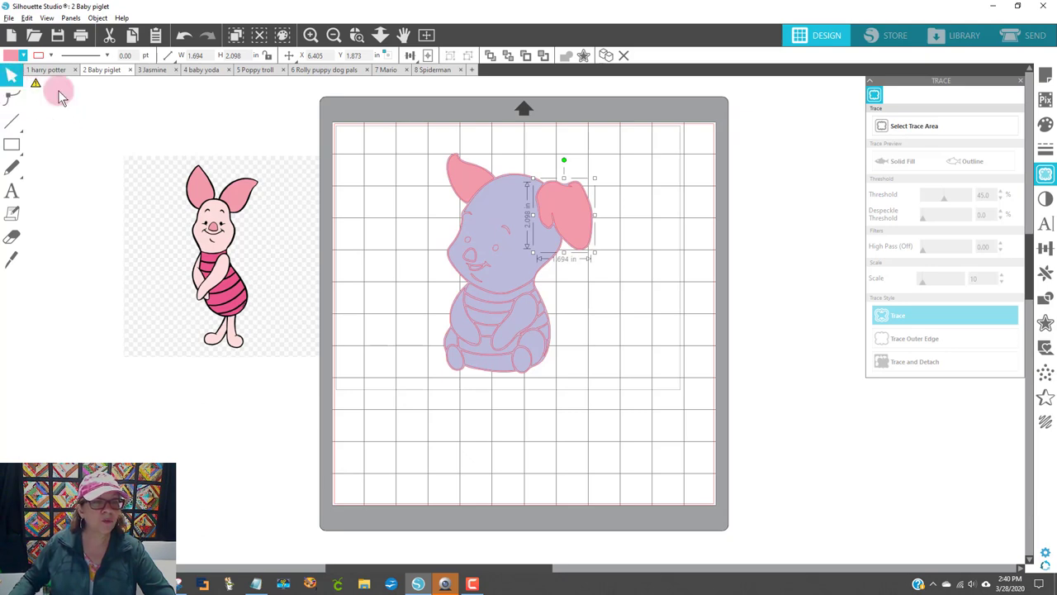
Fill the baby Piglet's nose with the recently used ear pink and clear the selection
{"action": "left_click", "coordinate": [456, 250]}
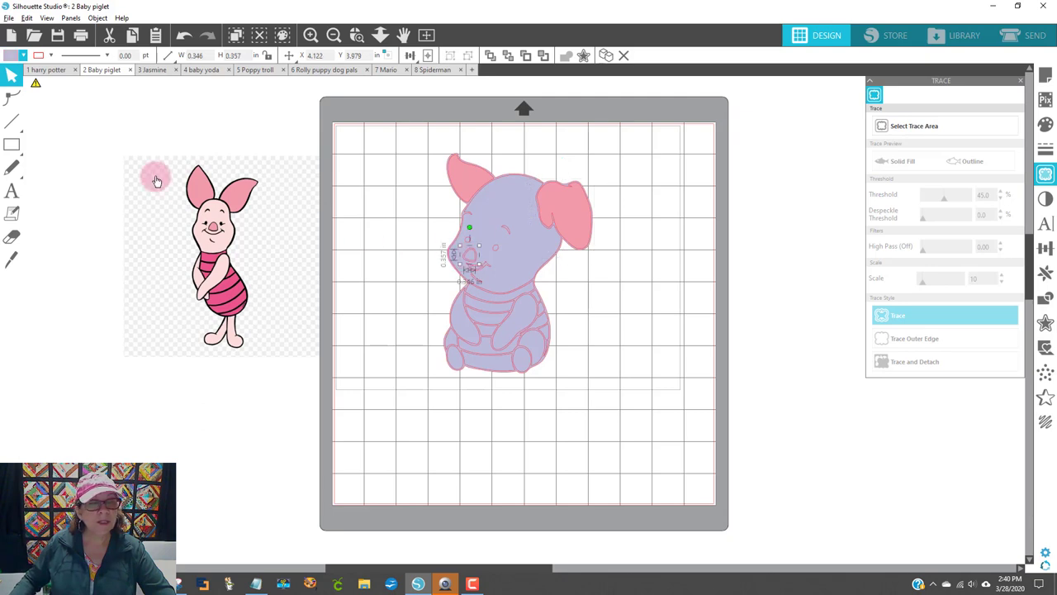
{"action": "left_click", "coordinate": [12, 54]}
{"action": "left_click", "coordinate": [11, 77]}
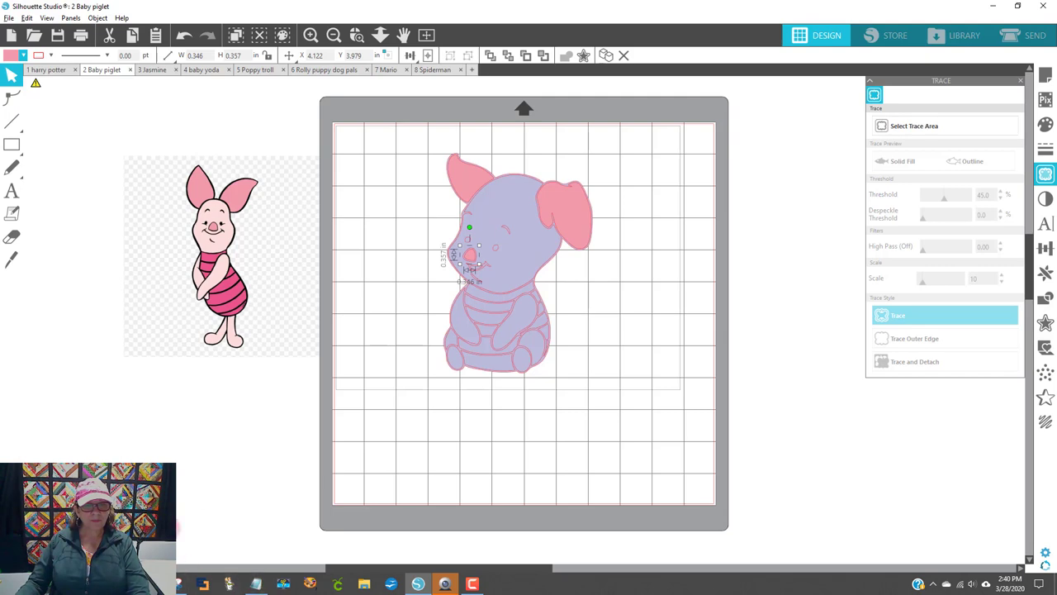
{"action": "key", "text": "Escape"}
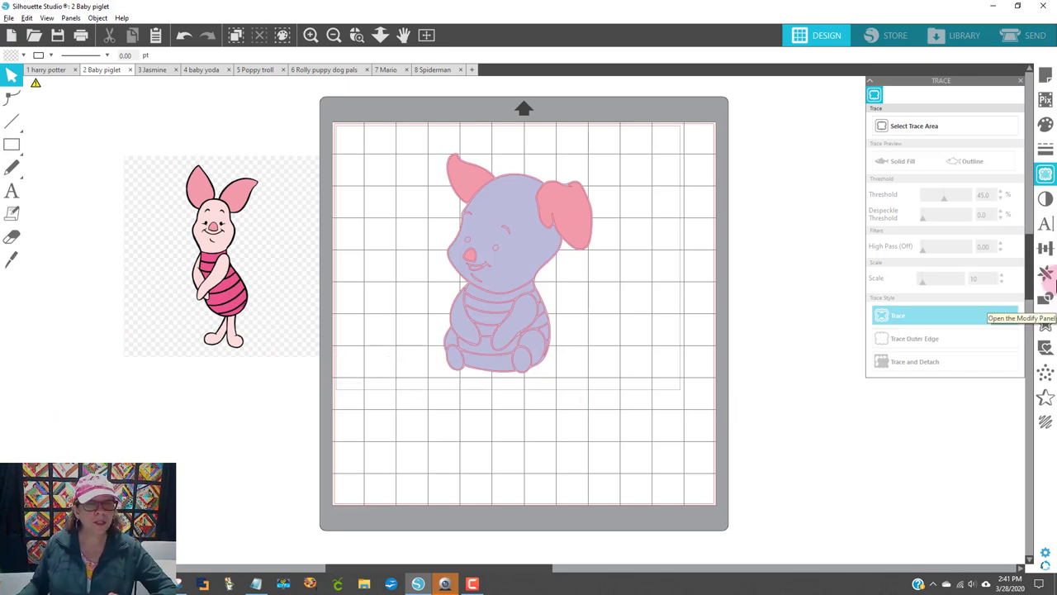
Fill the head, both arms, and the left leg and foot with the pale pink sampled from the reference Piglet's face
{"action": "left_click", "coordinate": [519, 252]}
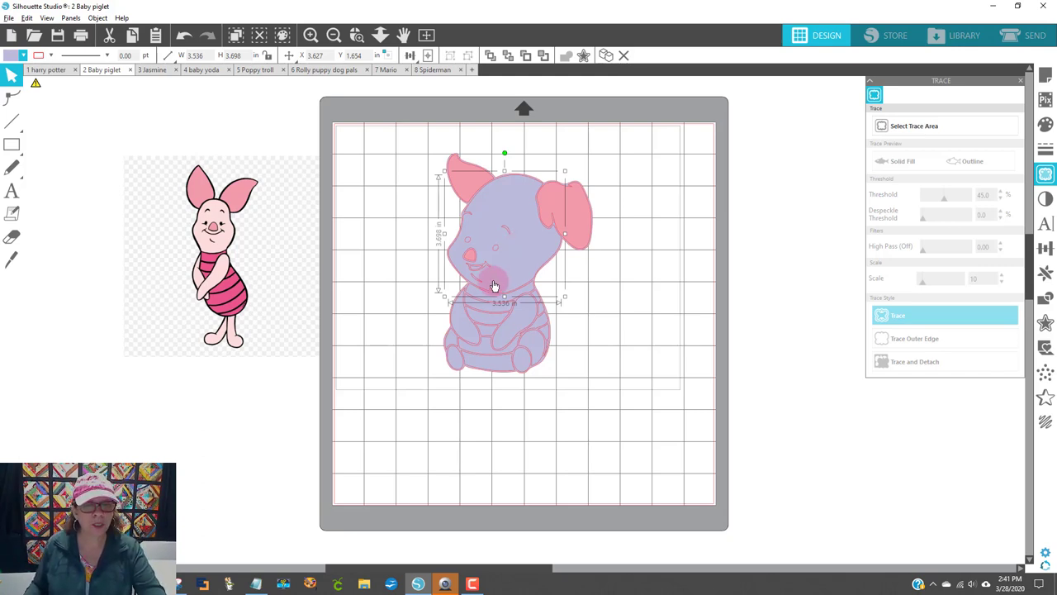
{"action": "left_click", "coordinate": [460, 328], "text": "shift"}
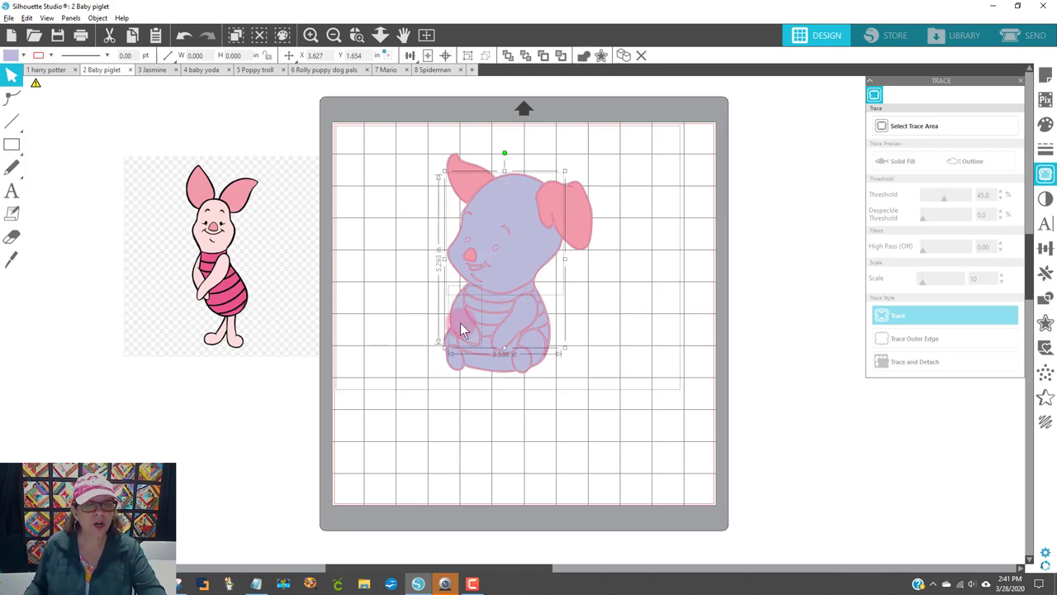
{"action": "left_click", "coordinate": [522, 317], "text": "shift"}
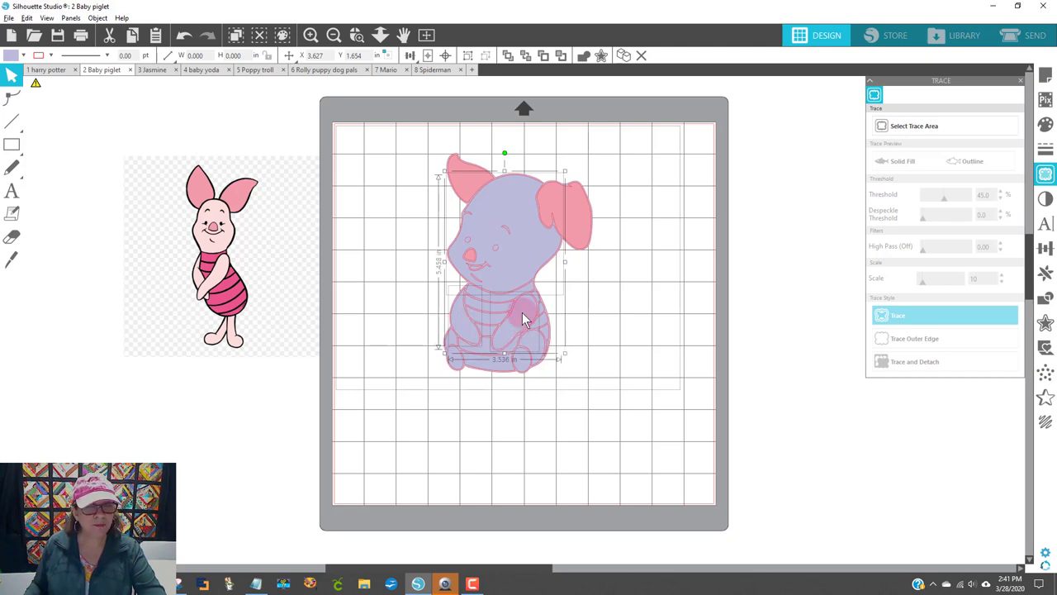
{"action": "left_click", "coordinate": [452, 341], "text": "shift"}
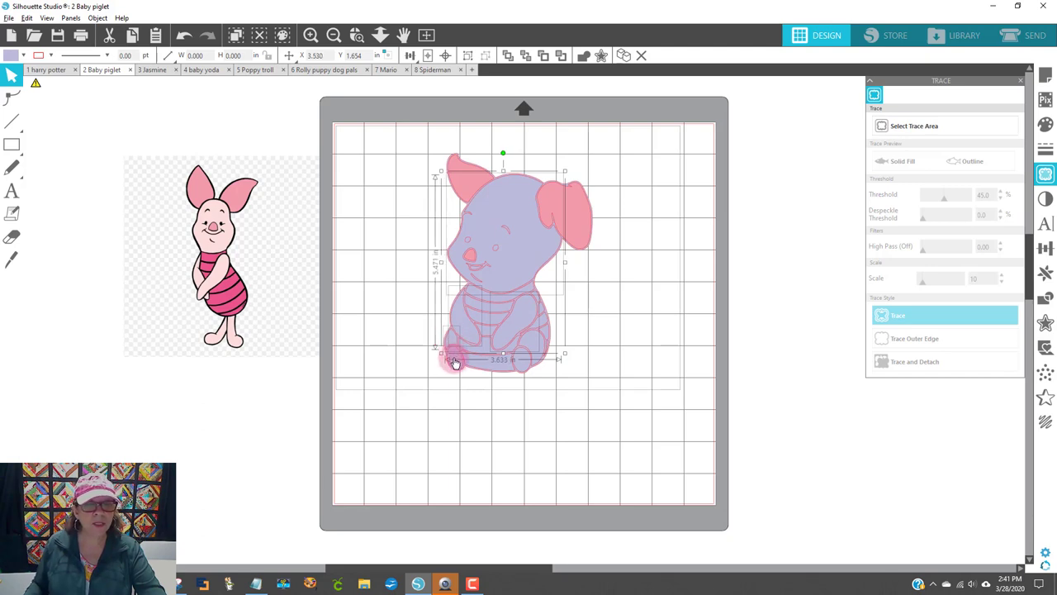
{"action": "left_click", "coordinate": [454, 364], "text": "shift"}
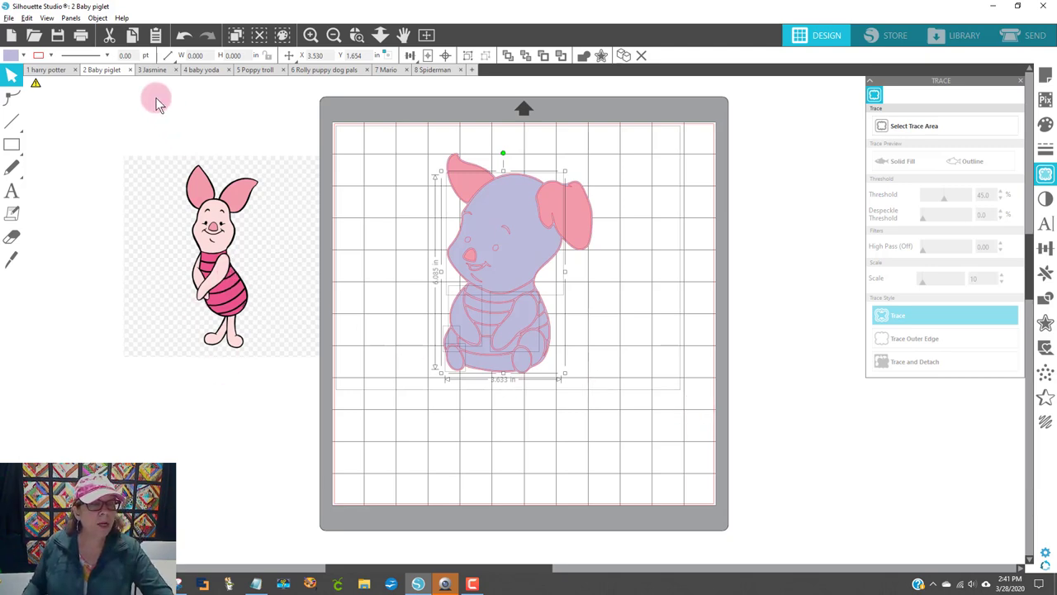
{"action": "left_click", "coordinate": [10, 57]}
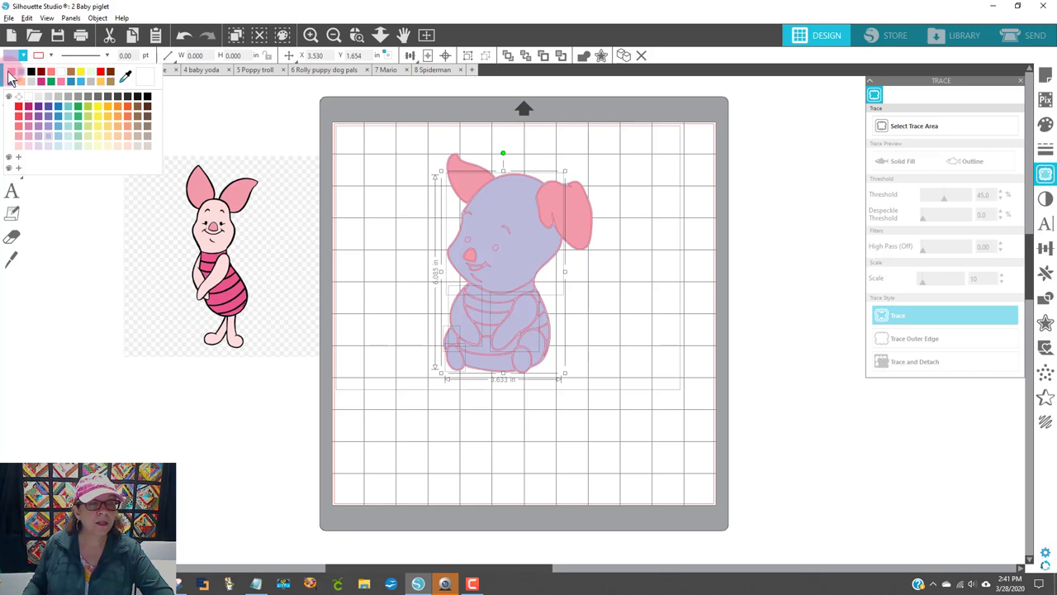
{"action": "left_click", "coordinate": [127, 76]}
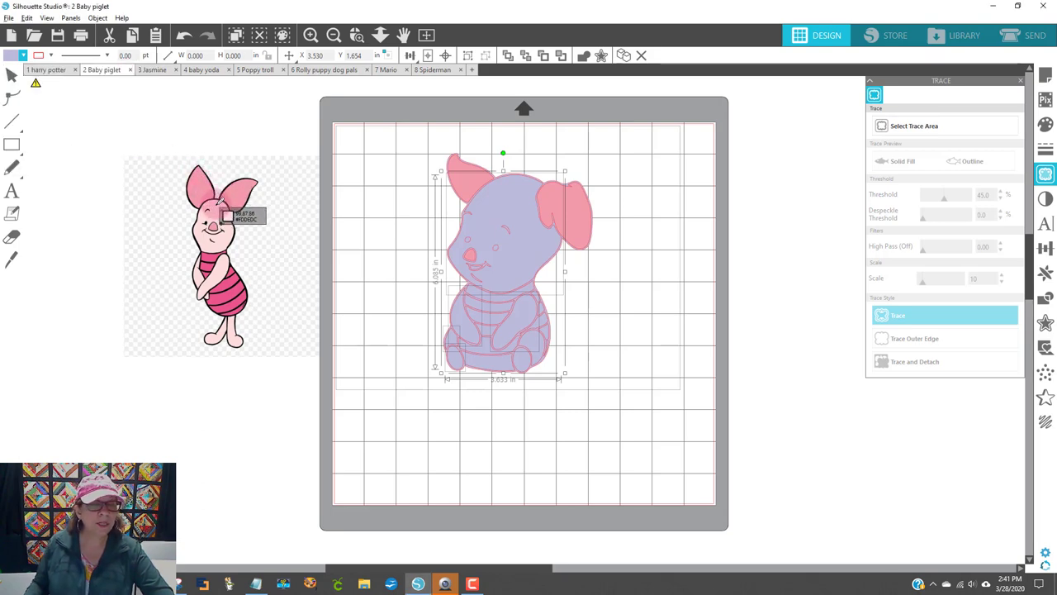
{"action": "left_click", "coordinate": [223, 206]}
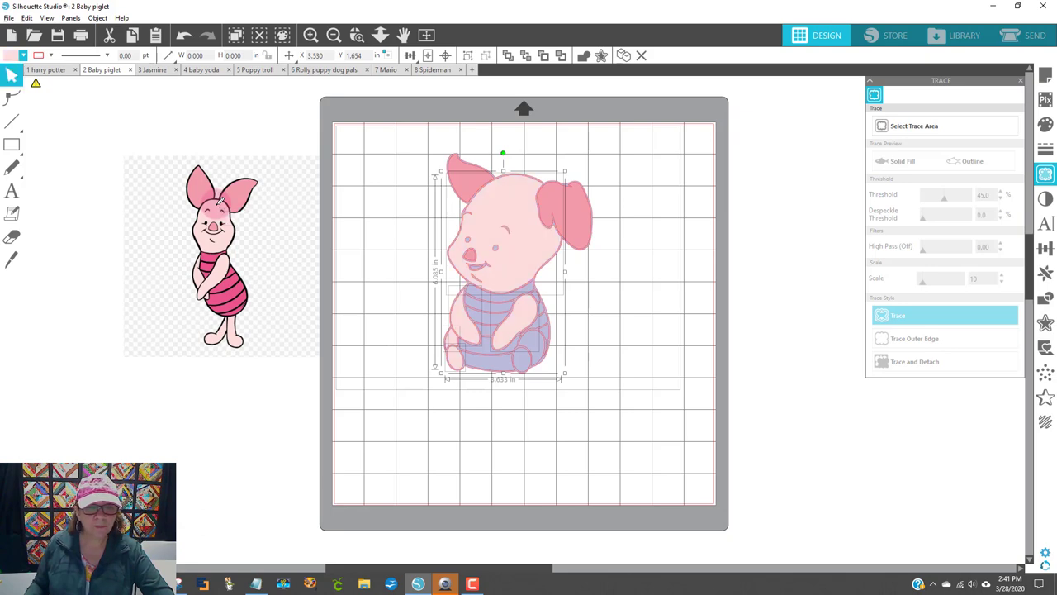
{"action": "left_click", "coordinate": [126, 376]}
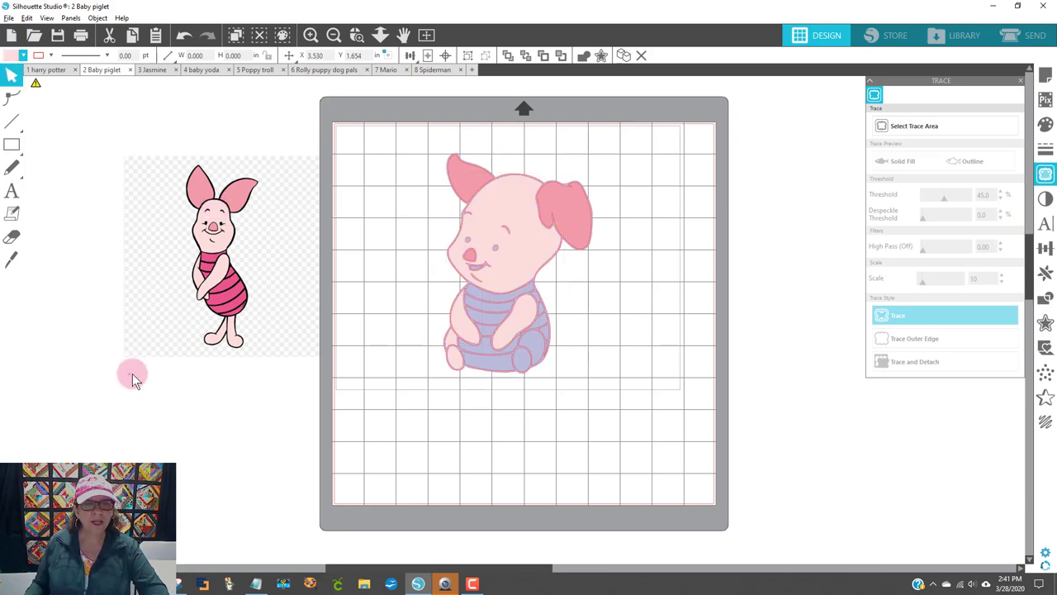
Fill the baby Piglet's right foot and right leg with the same recently used pale pink
{"action": "left_click", "coordinate": [525, 370]}
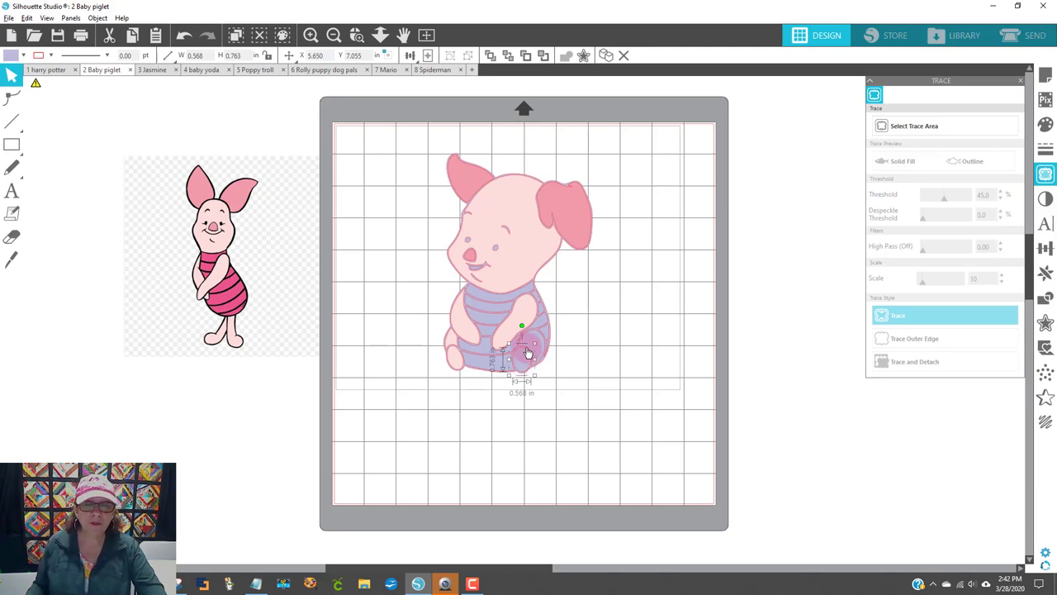
{"action": "left_click", "coordinate": [535, 343], "text": "shift"}
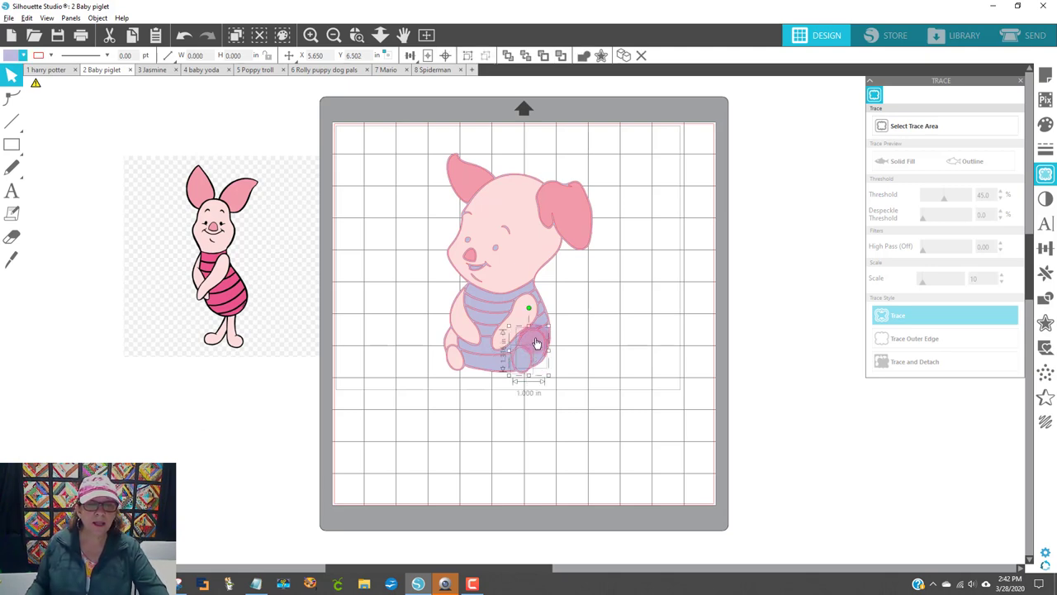
{"action": "left_click", "coordinate": [10, 57]}
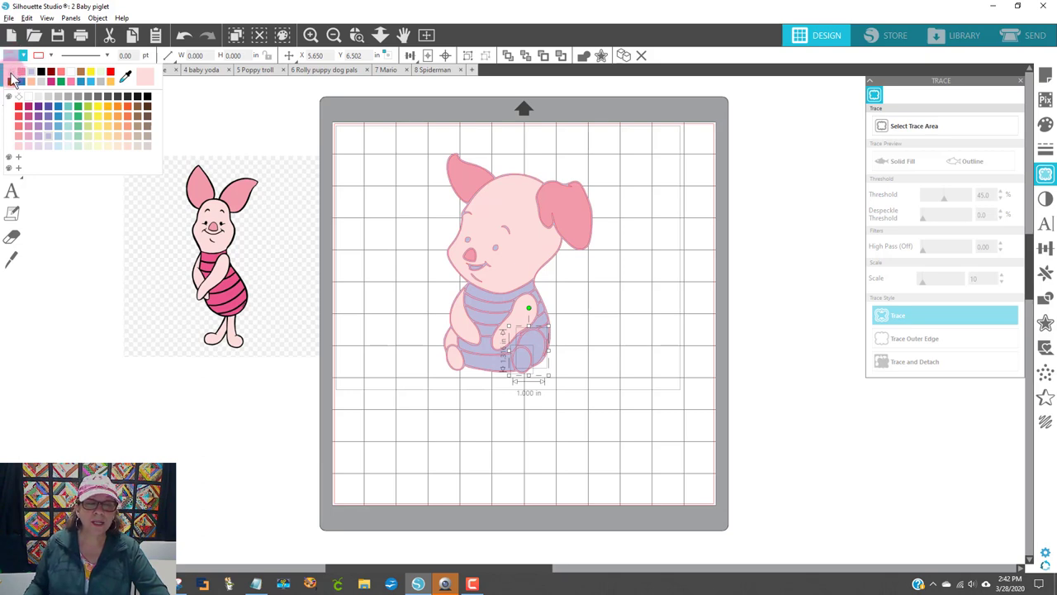
{"action": "left_click", "coordinate": [12, 80]}
{"action": "left_click", "coordinate": [165, 439]}
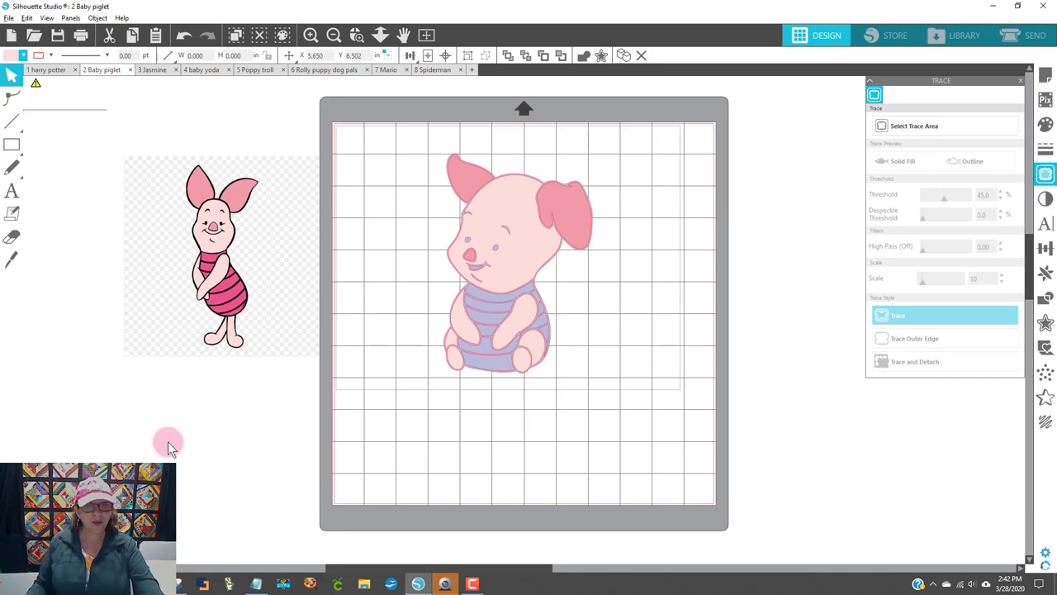
{"action": "left_click", "coordinate": [667, 414]}
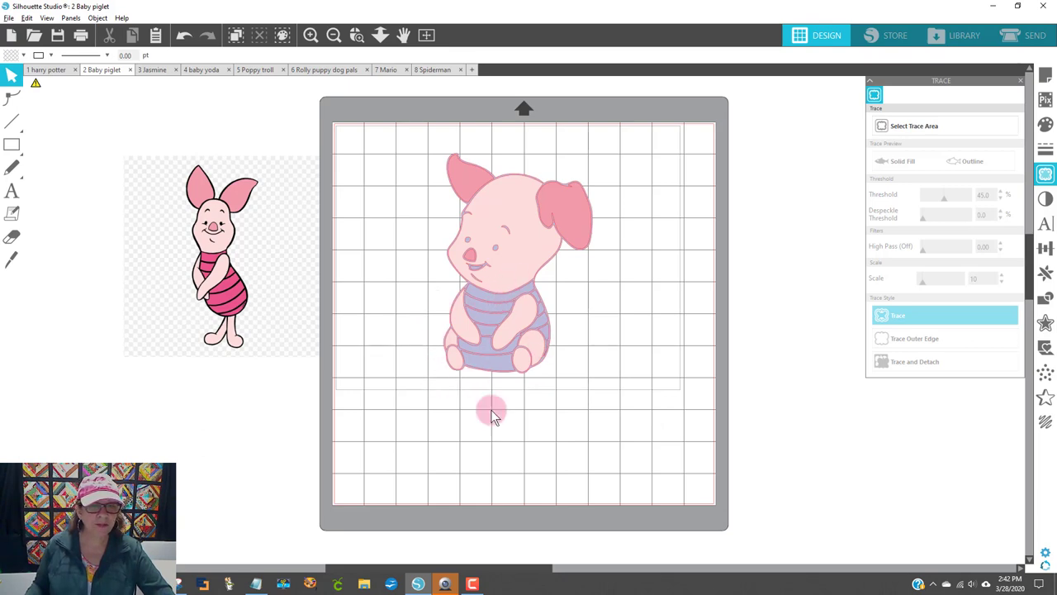
Fill the stripes on the front of the baby Piglet's outfit with the dark pink sampled from the reference Piglet's outfit
{"action": "left_click", "coordinate": [486, 304]}
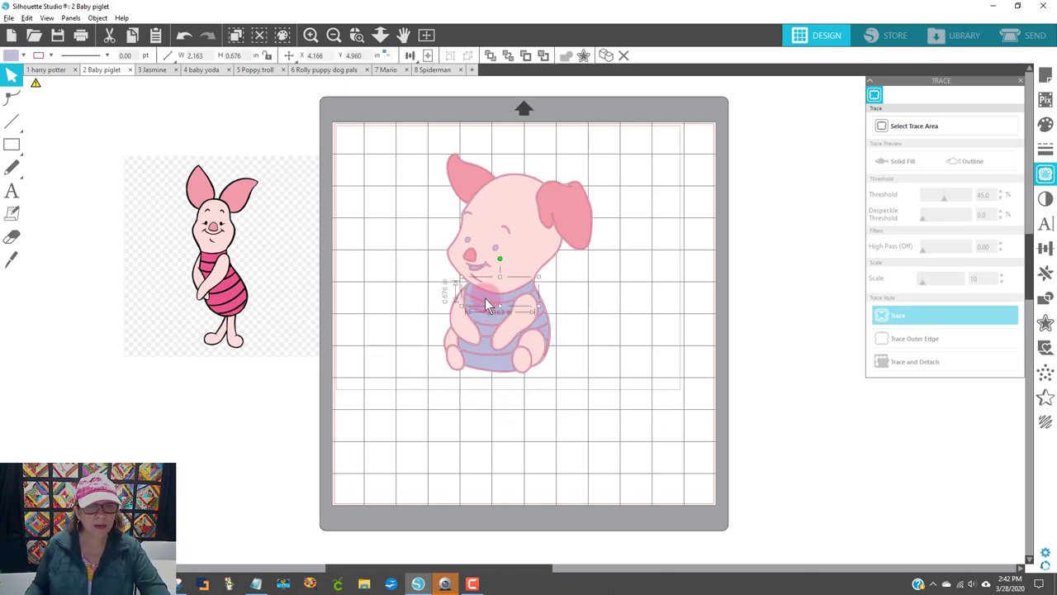
{"action": "left_click", "coordinate": [489, 319]}
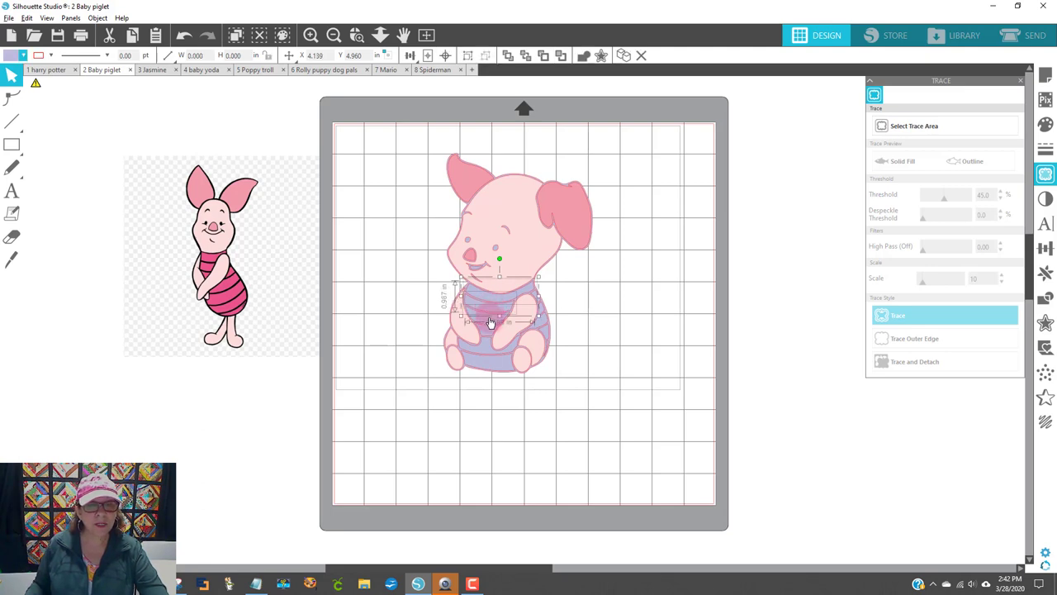
{"action": "left_click", "coordinate": [490, 323]}
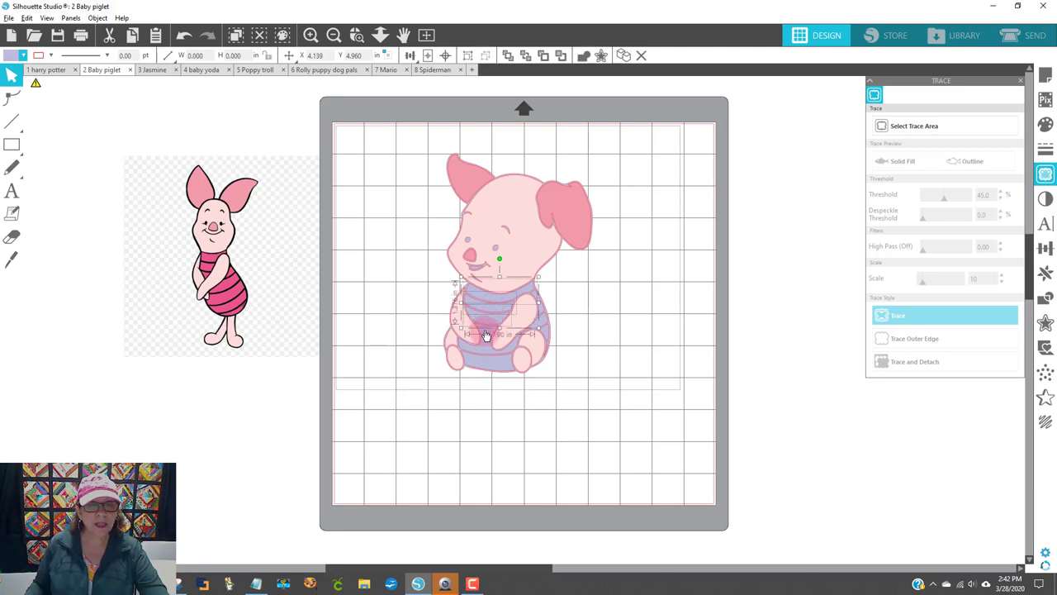
{"action": "left_click_drag", "start_coordinate": [486, 334], "coordinate": [486, 351]}
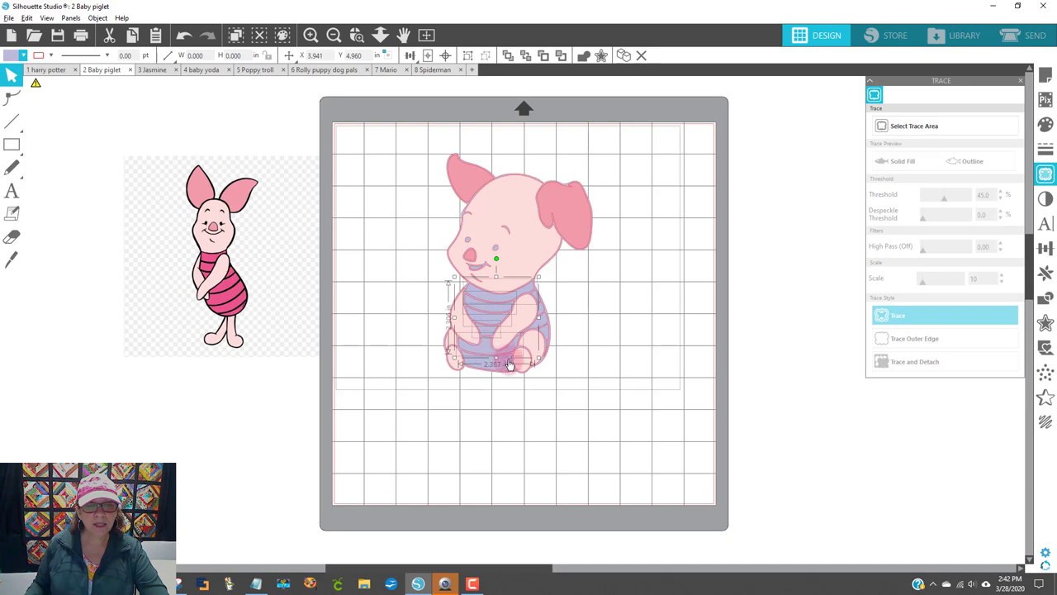
{"action": "left_click_drag", "start_coordinate": [510, 365], "coordinate": [495, 374]}
{"action": "left_click", "coordinate": [590, 418]}
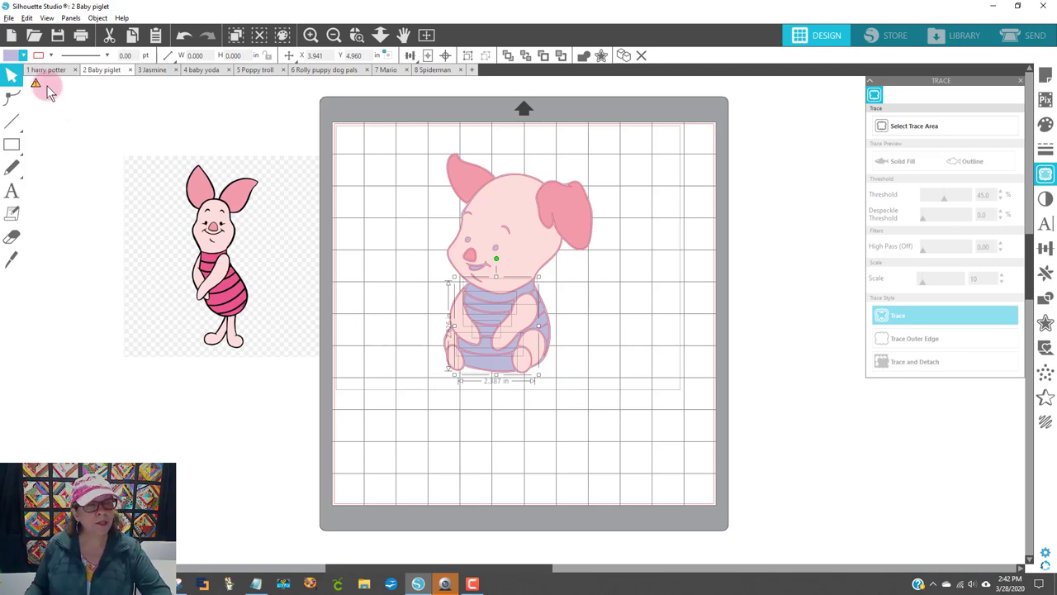
{"action": "left_click", "coordinate": [10, 58]}
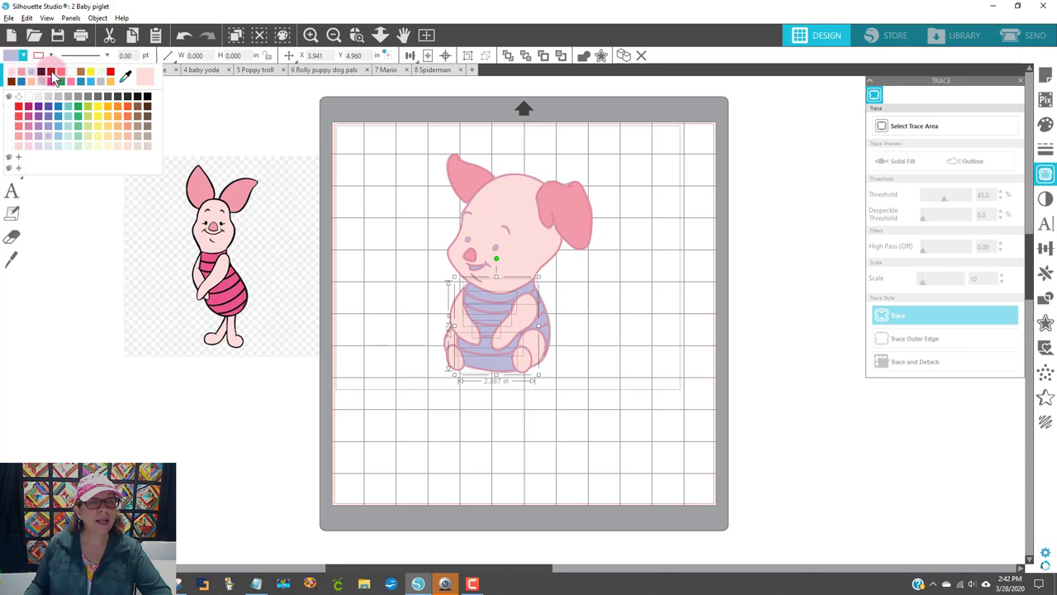
{"action": "left_click", "coordinate": [127, 76]}
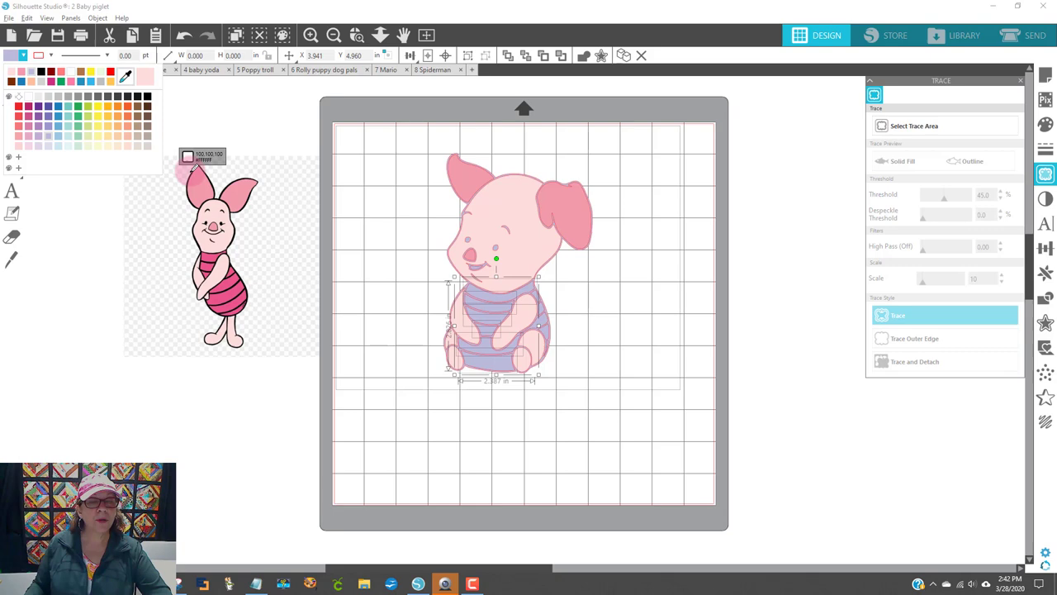
{"action": "left_click", "coordinate": [230, 285]}
{"action": "left_click", "coordinate": [666, 314]}
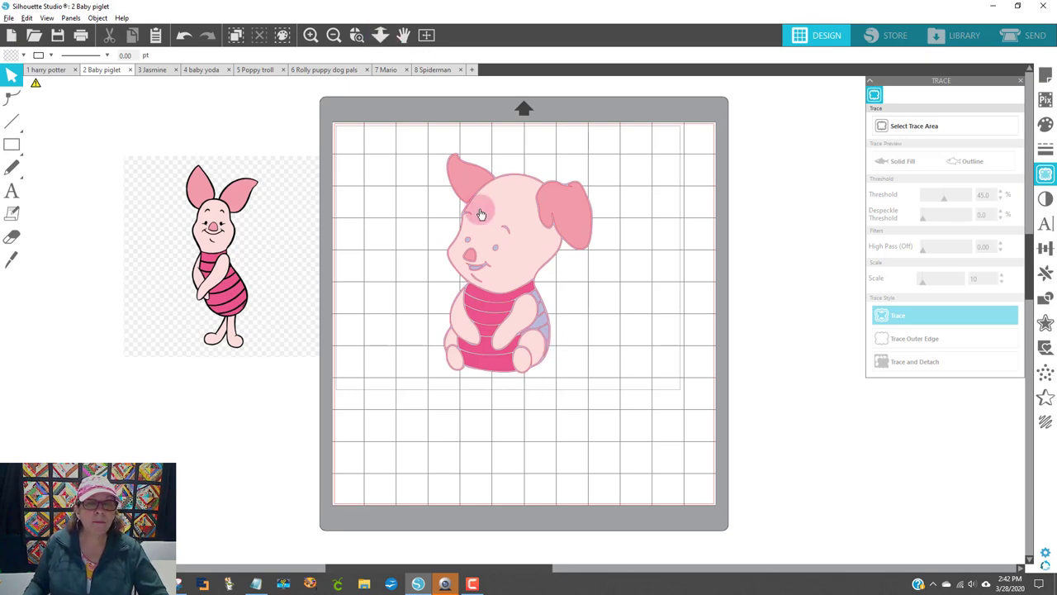
Fill the small outfit stripes behind the baby Piglet's right arm and leg with the same recently used dark pink
{"action": "left_click", "coordinate": [353, 38]}
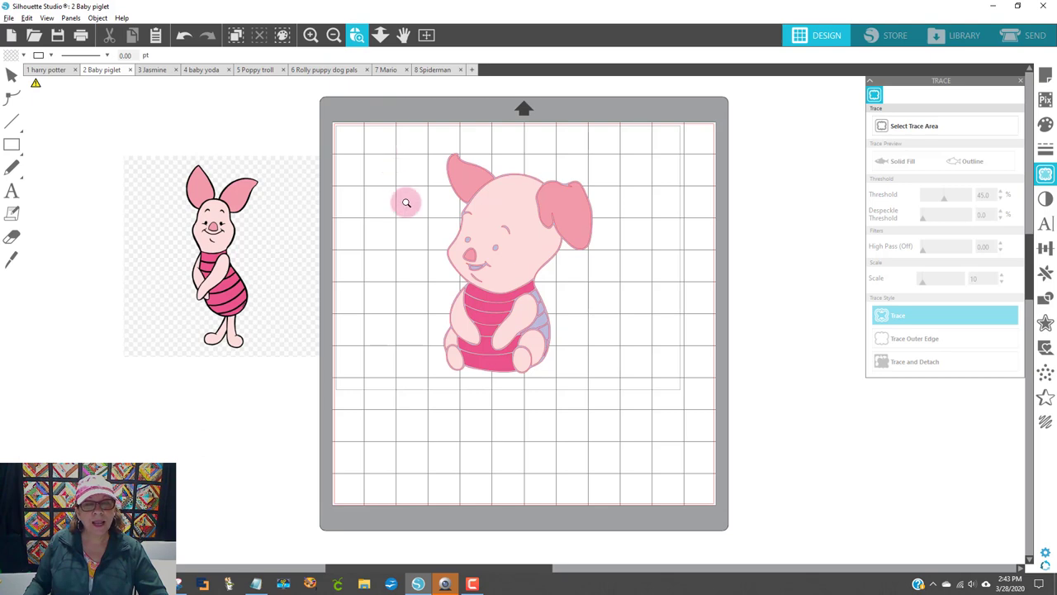
{"action": "left_click_drag", "start_coordinate": [408, 198], "coordinate": [630, 405]}
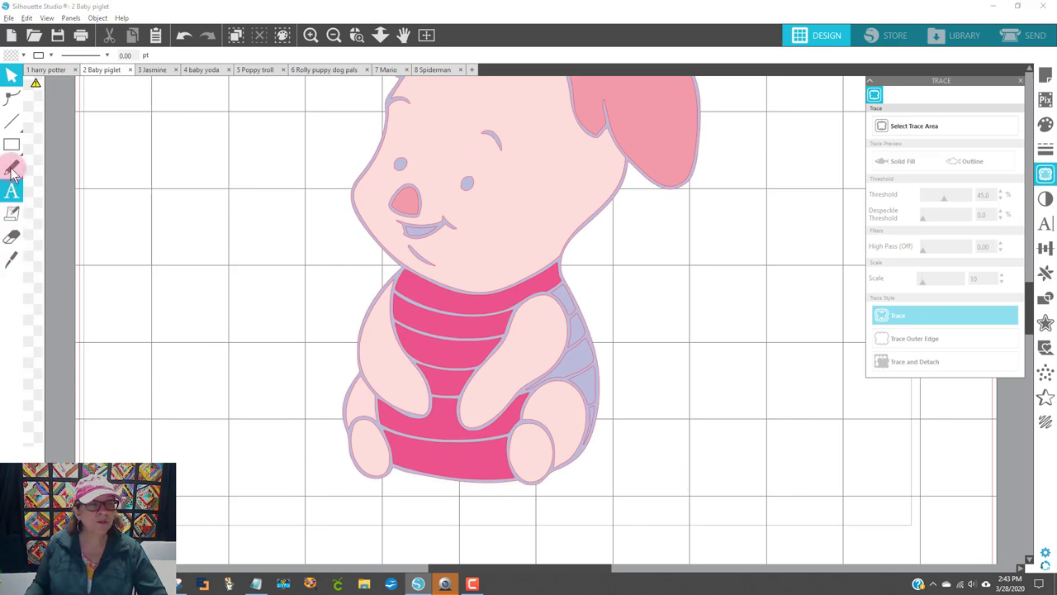
{"action": "left_click", "coordinate": [11, 76]}
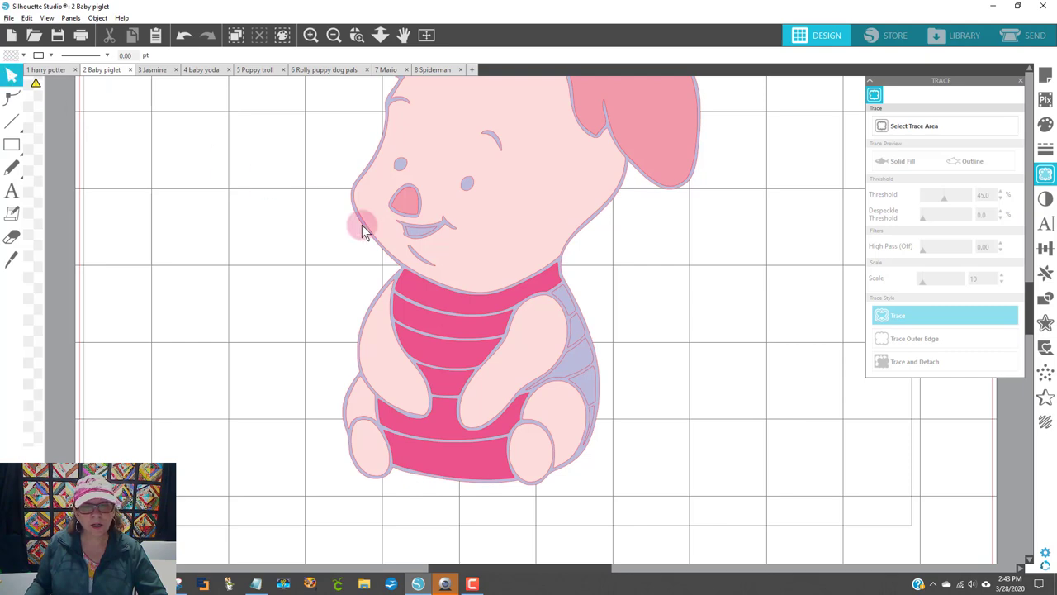
{"action": "left_click", "coordinate": [565, 307]}
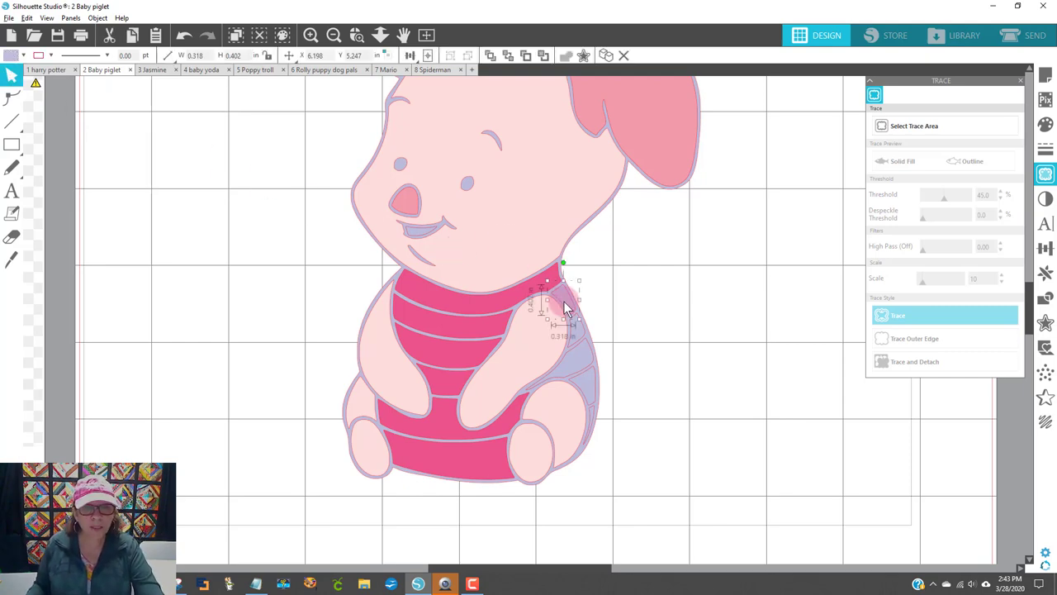
{"action": "left_click", "coordinate": [584, 360], "text": "shift"}
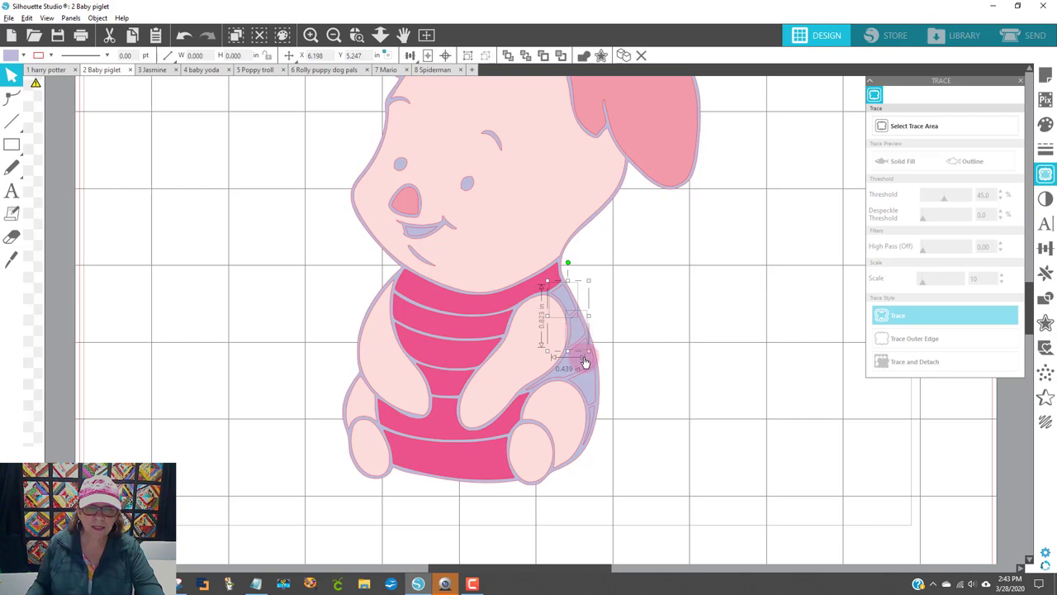
{"action": "left_click", "coordinate": [583, 365], "text": "shift"}
{"action": "left_click", "coordinate": [592, 420], "text": "shift"}
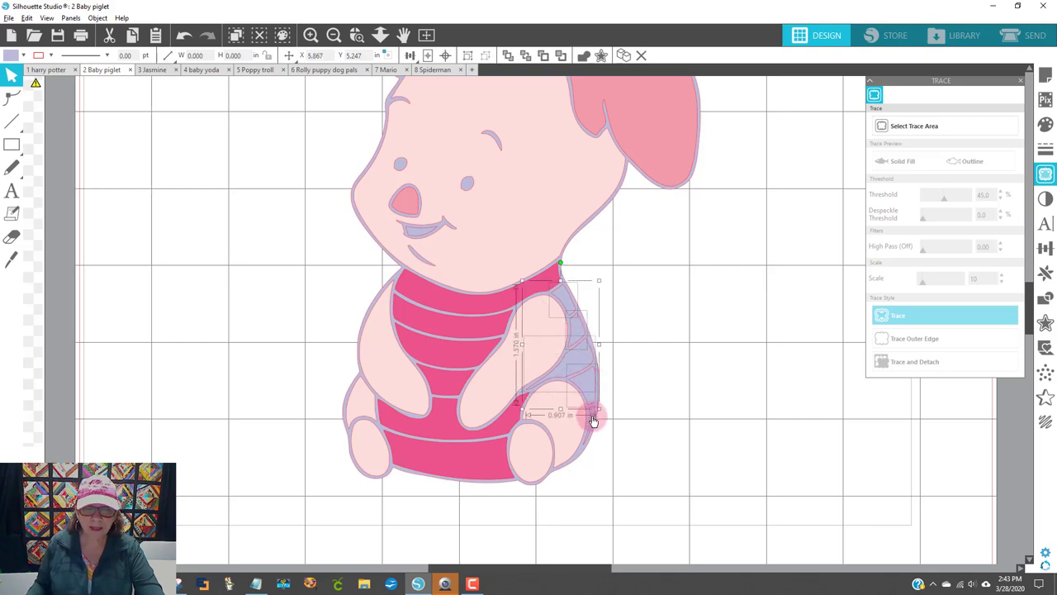
{"action": "left_click", "coordinate": [592, 420], "text": "shift"}
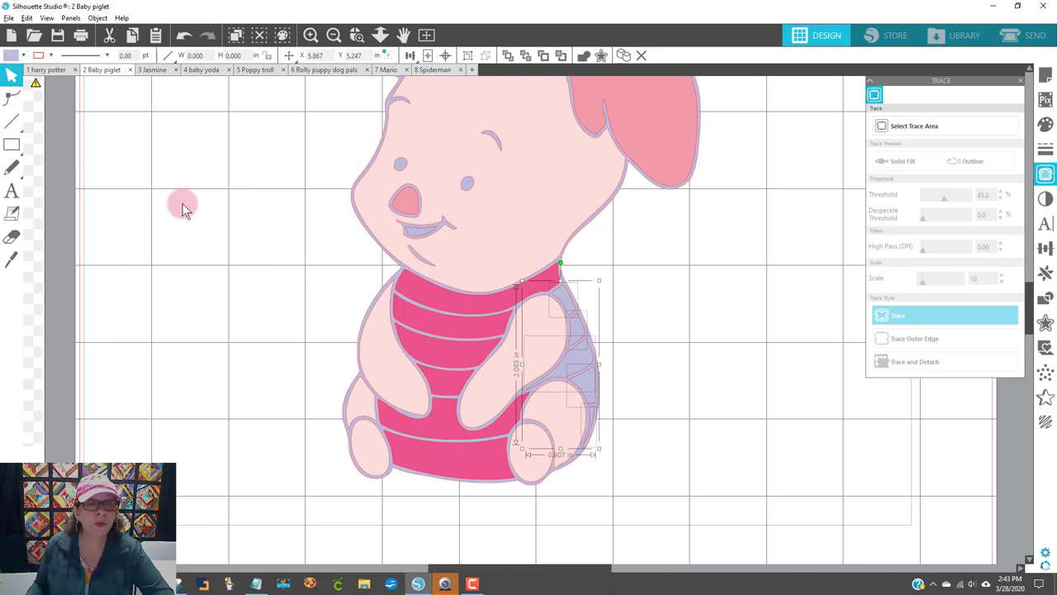
{"action": "left_click", "coordinate": [12, 56]}
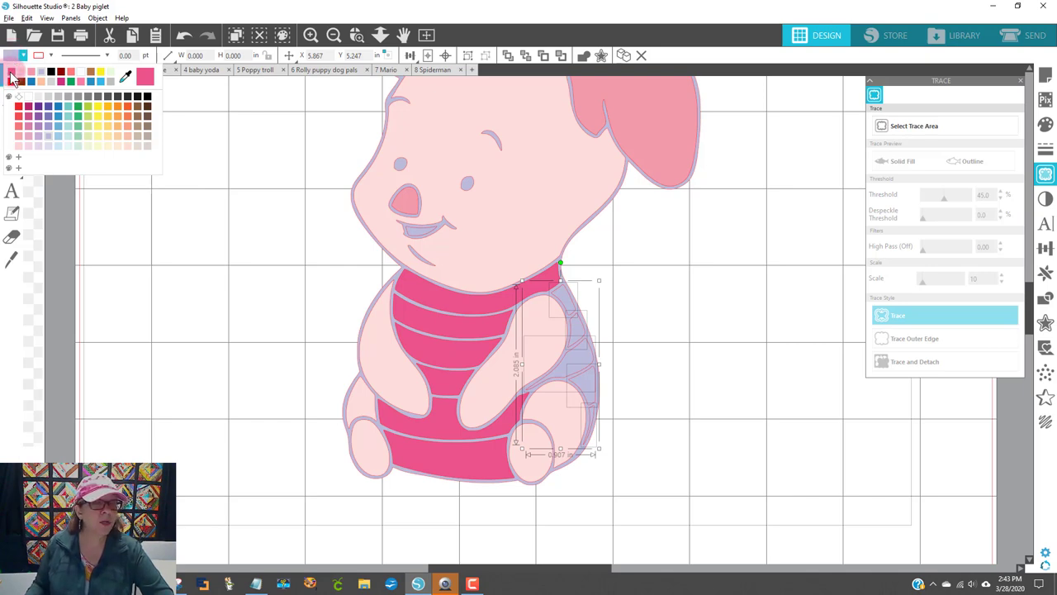
{"action": "left_click", "coordinate": [12, 73]}
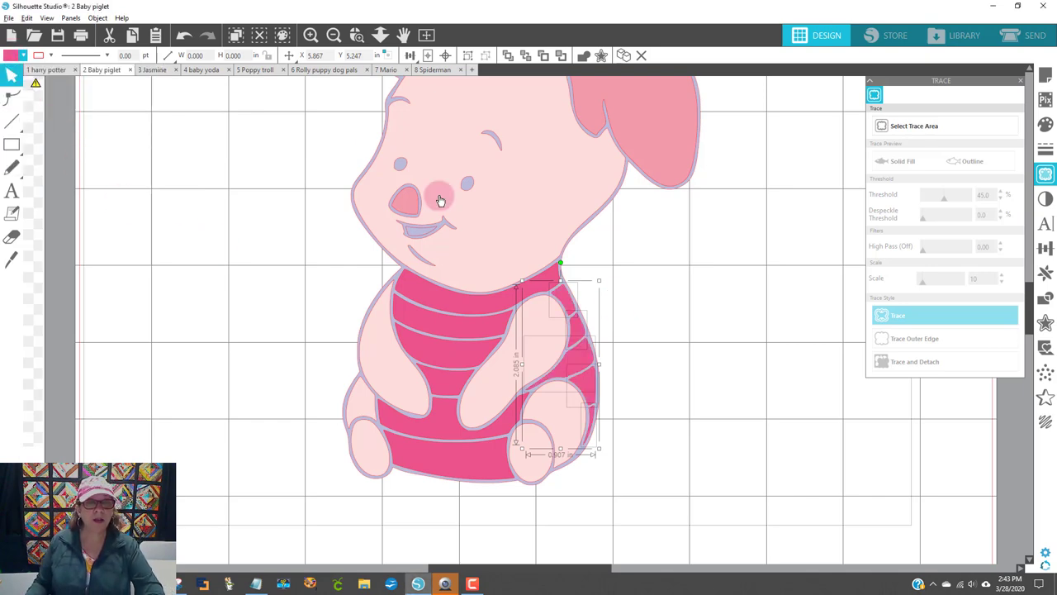
{"action": "left_click", "coordinate": [332, 34]}
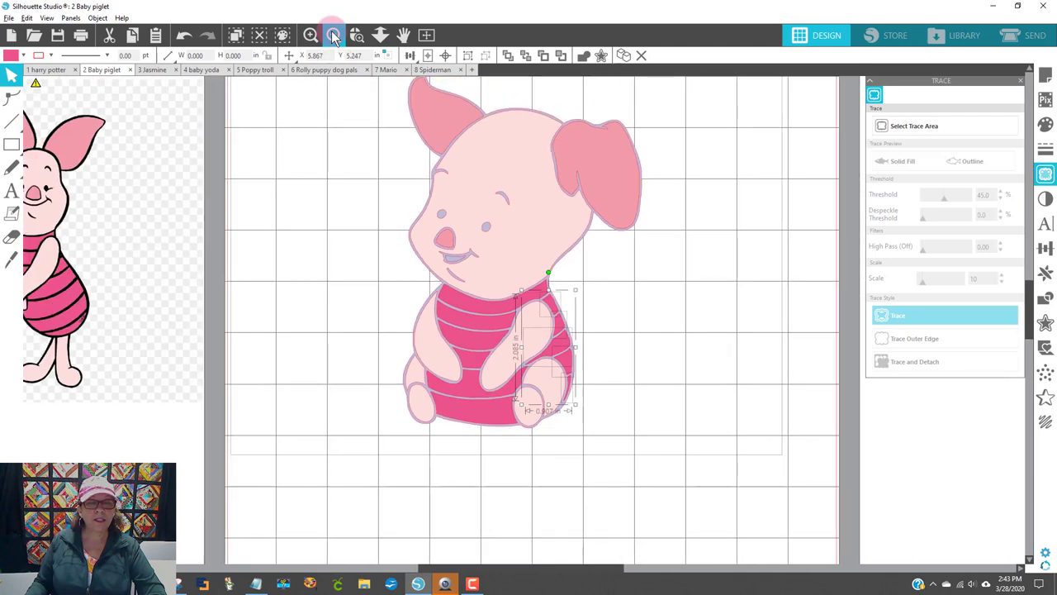
{"action": "left_click", "coordinate": [260, 460]}
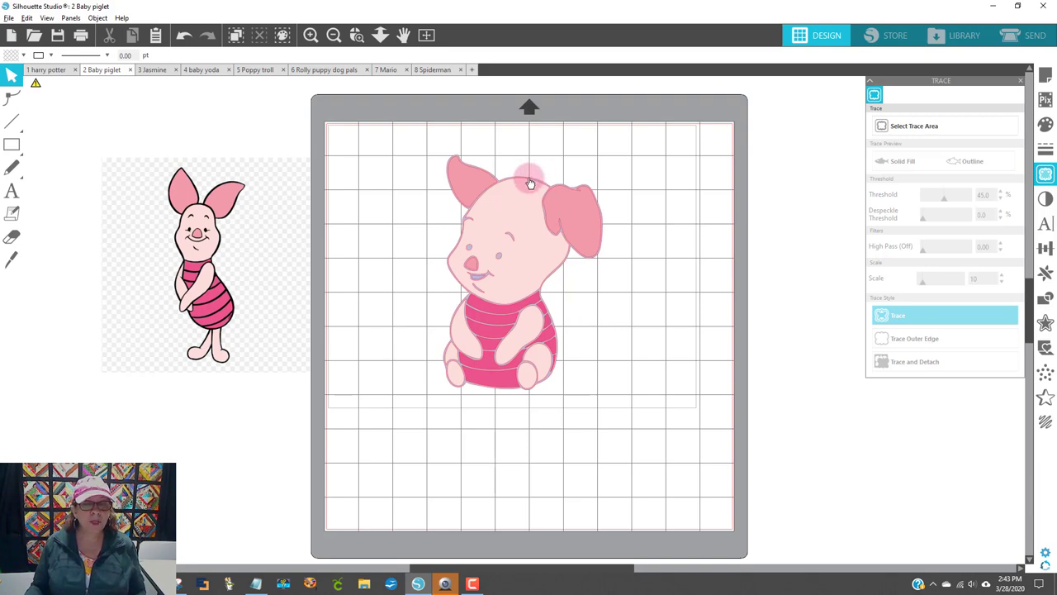
Nudge the full outline shape back into alignment behind the colored pieces and fill it with black
{"action": "mouse_move", "coordinate": [528, 182]}
{"action": "left_mouse_down"}
{"action": "mouse_move", "coordinate": [564, 157]}
{"action": "mouse_move", "coordinate": [729, 114]}
{"action": "mouse_move", "coordinate": [583, 162]}
{"action": "mouse_move", "coordinate": [528, 196]}
{"action": "mouse_move", "coordinate": [525, 175]}
{"action": "mouse_move", "coordinate": [530, 184]}
{"action": "left_mouse_up"}
{"action": "left_click", "coordinate": [653, 303]}
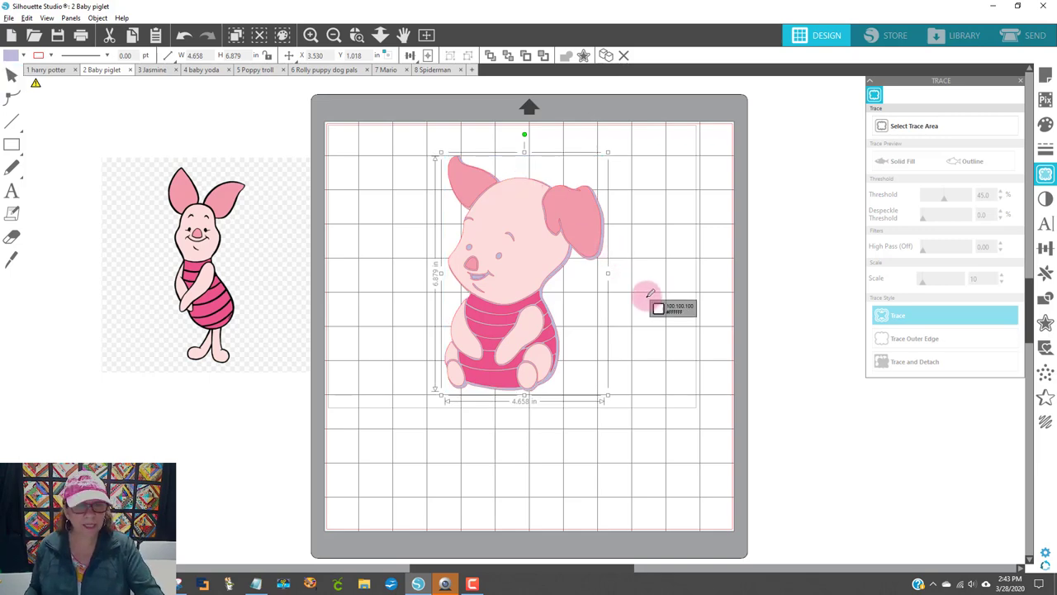
{"action": "key", "text": "Left"}
{"action": "key", "text": "Up"}
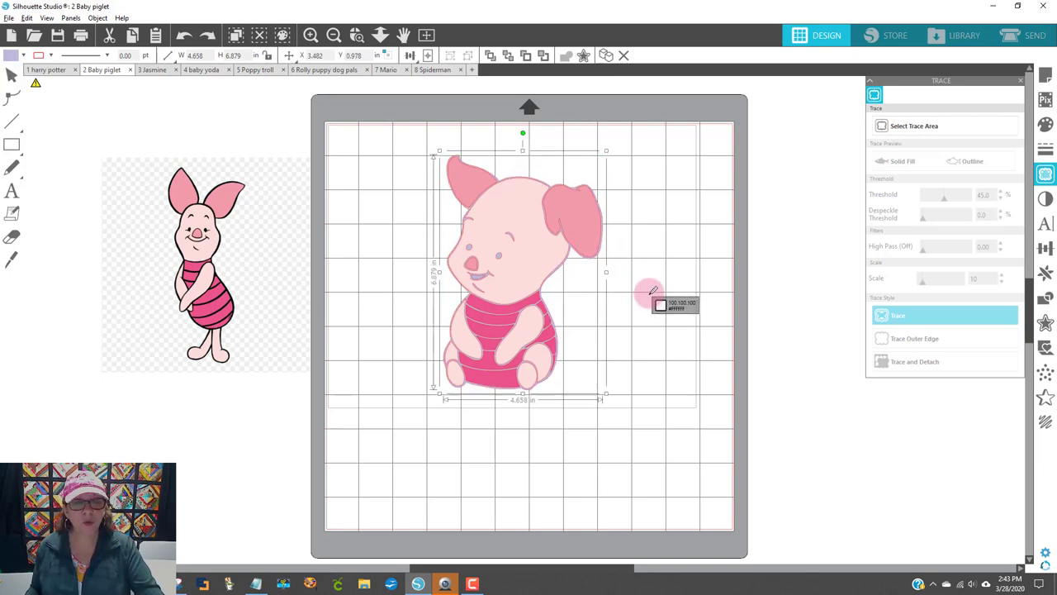
{"action": "left_click", "coordinate": [7, 58]}
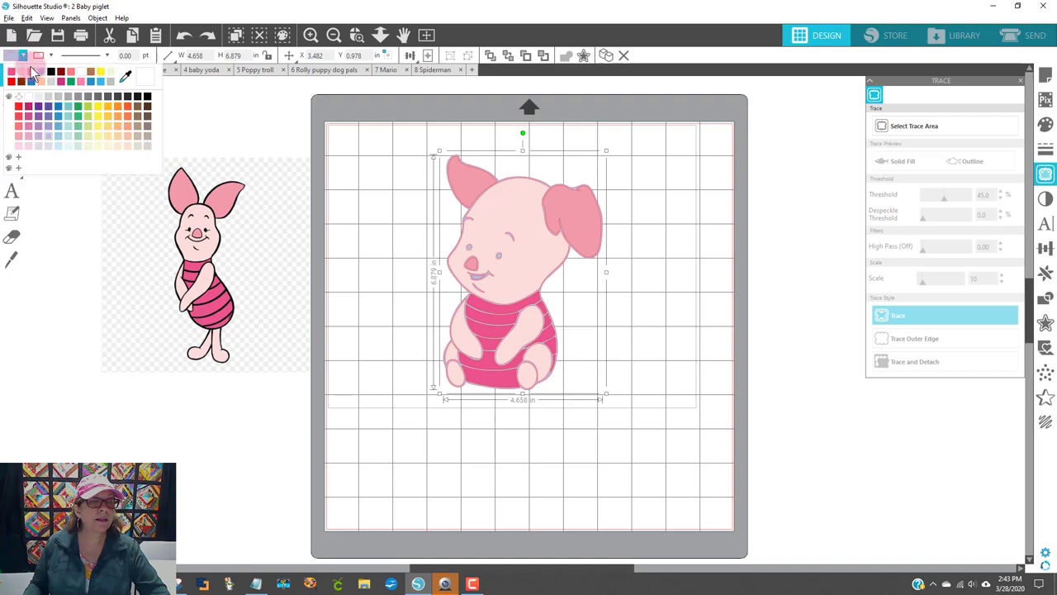
{"action": "left_click", "coordinate": [148, 98]}
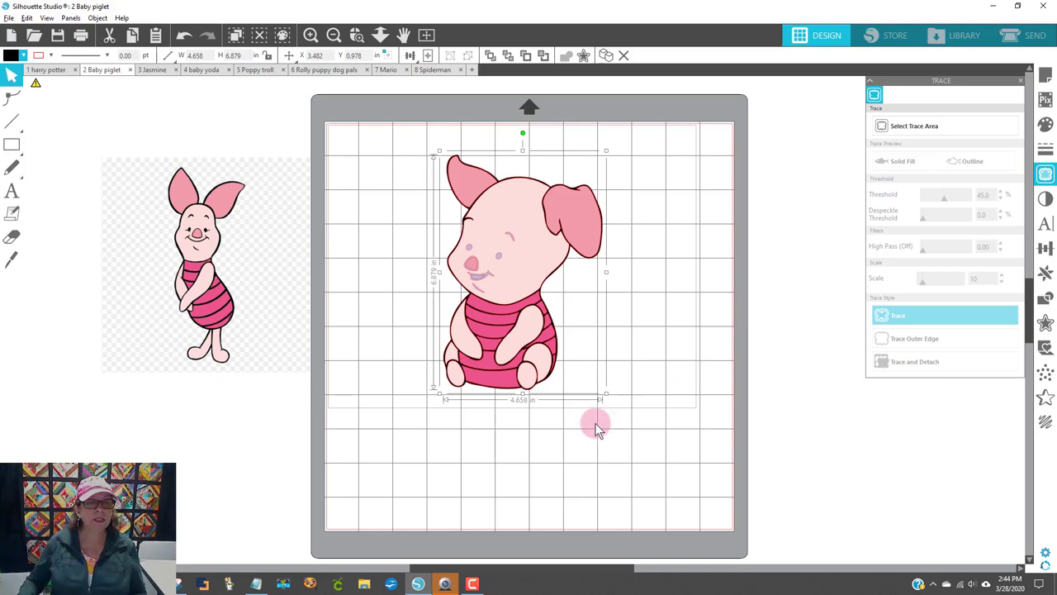
Subtract the baby Piglet's left eye from the pale pink head shape so the black layer shows through
{"action": "left_click", "coordinate": [356, 35]}
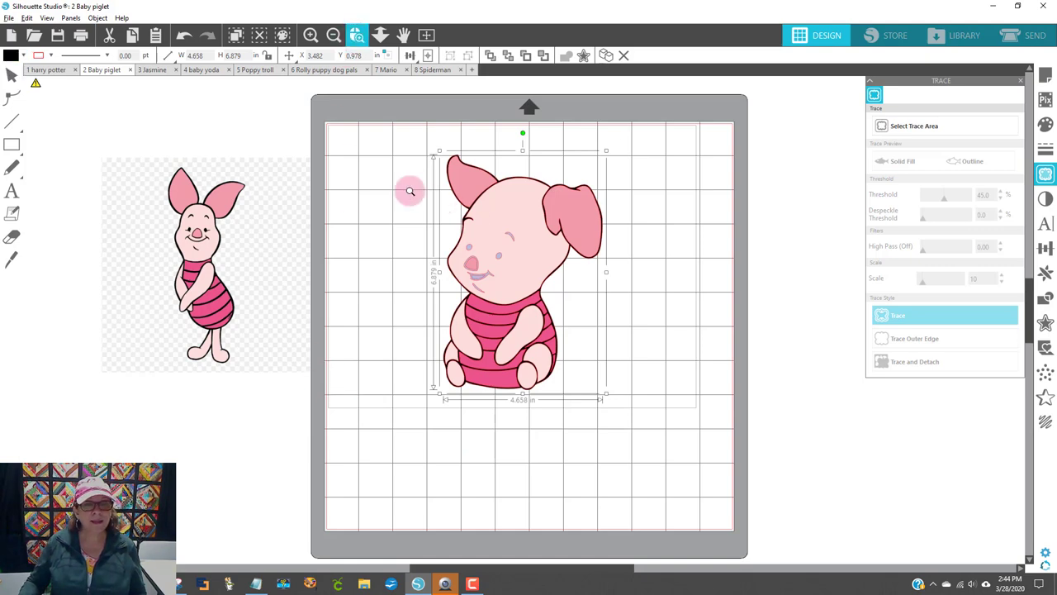
{"action": "left_click_drag", "start_coordinate": [410, 190], "coordinate": [576, 325]}
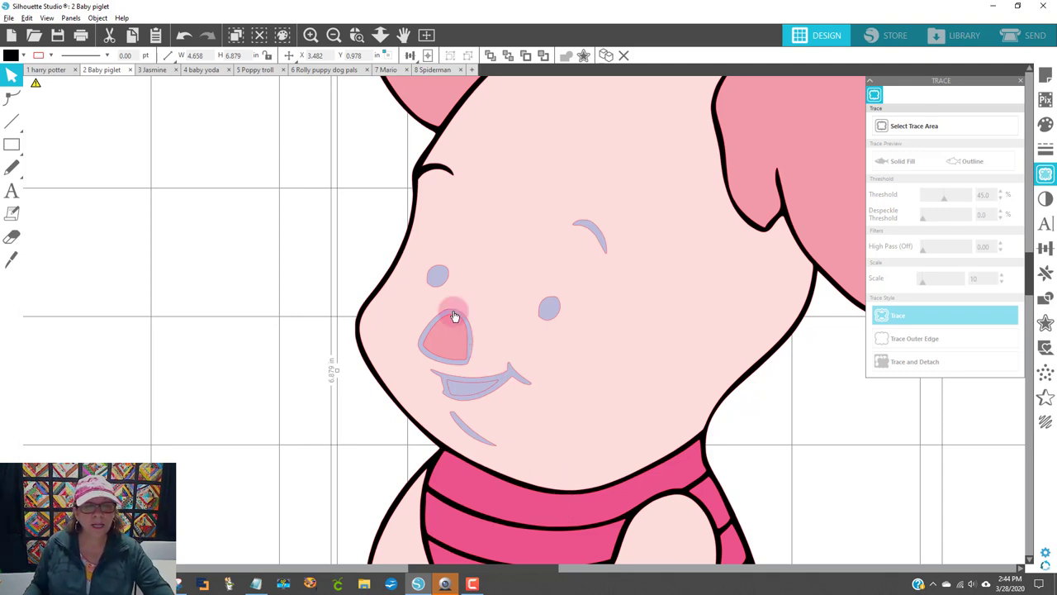
{"action": "left_click", "coordinate": [437, 281]}
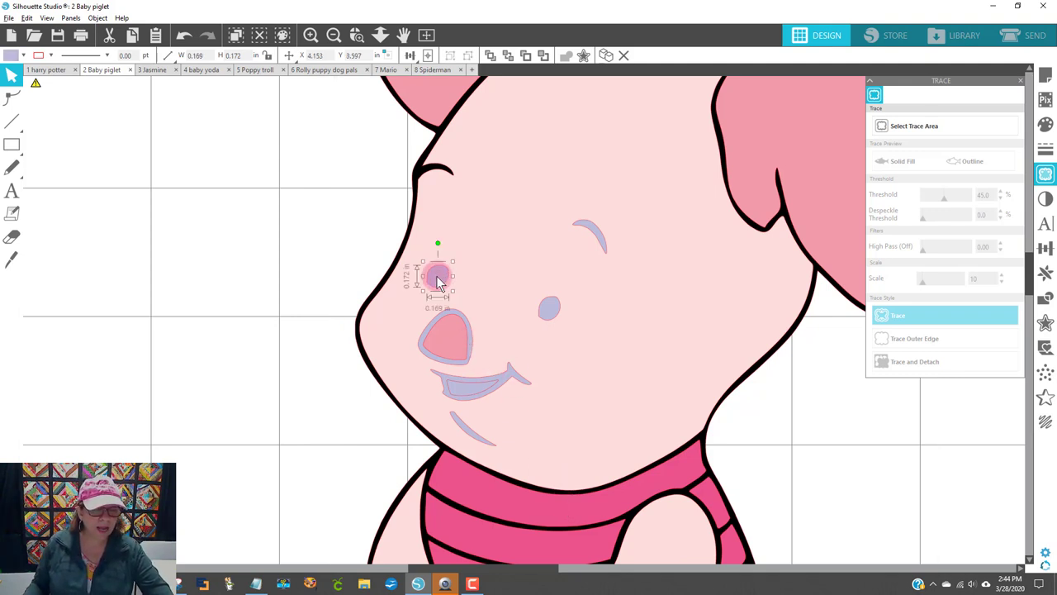
{"action": "mouse_move", "coordinate": [438, 282]}
{"action": "left_mouse_down"}
{"action": "mouse_move", "coordinate": [480, 284]}
{"action": "mouse_move", "coordinate": [514, 258]}
{"action": "mouse_move", "coordinate": [517, 268]}
{"action": "mouse_move", "coordinate": [837, 243]}
{"action": "mouse_move", "coordinate": [1042, 243]}
{"action": "mouse_move", "coordinate": [1047, 310]}
{"action": "left_mouse_up"}
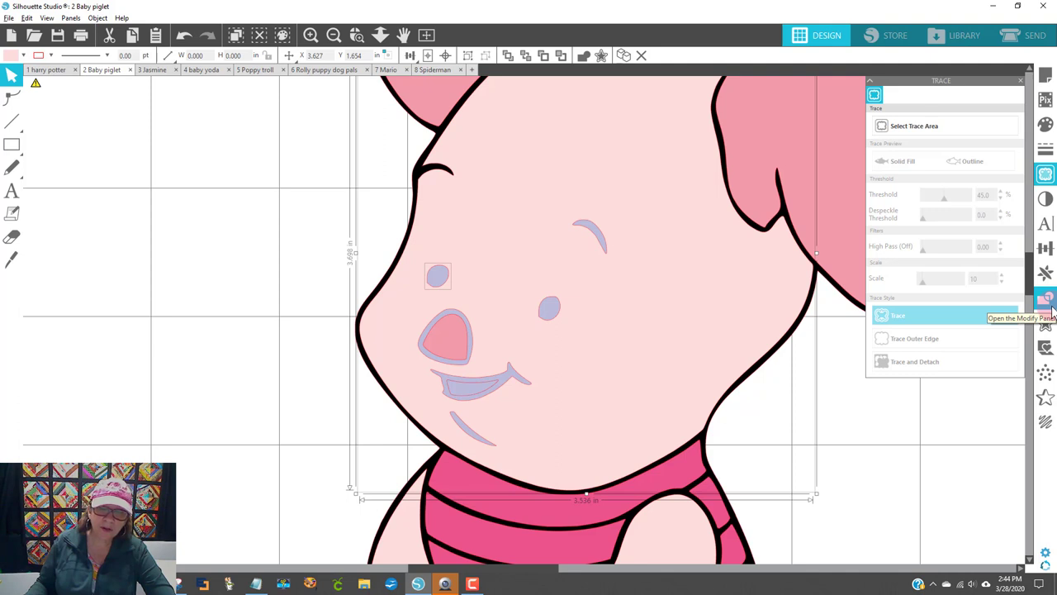
{"action": "left_click", "coordinate": [1045, 299]}
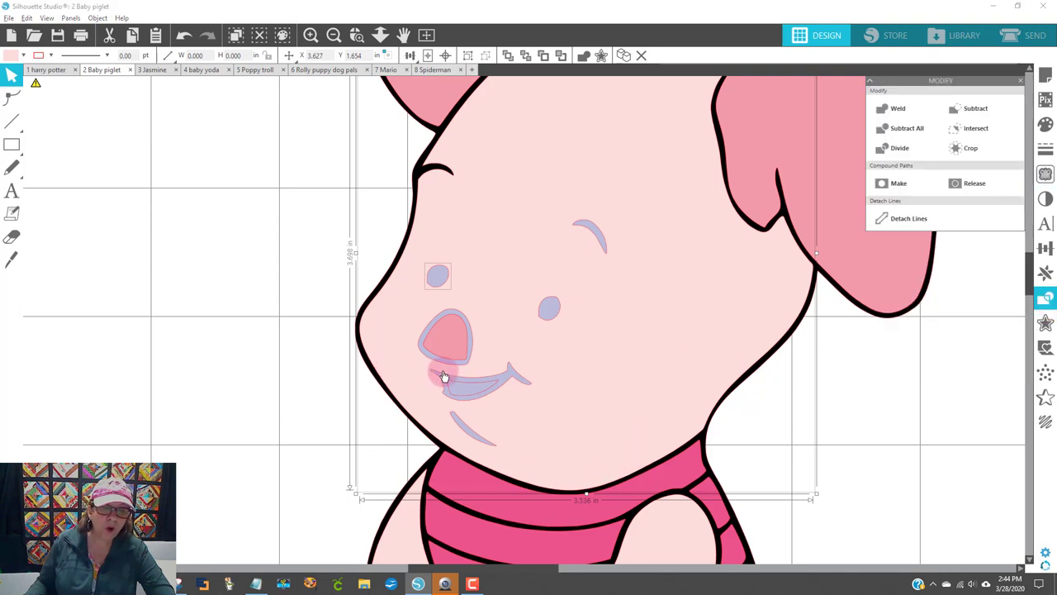
{"action": "left_click", "coordinate": [263, 259]}
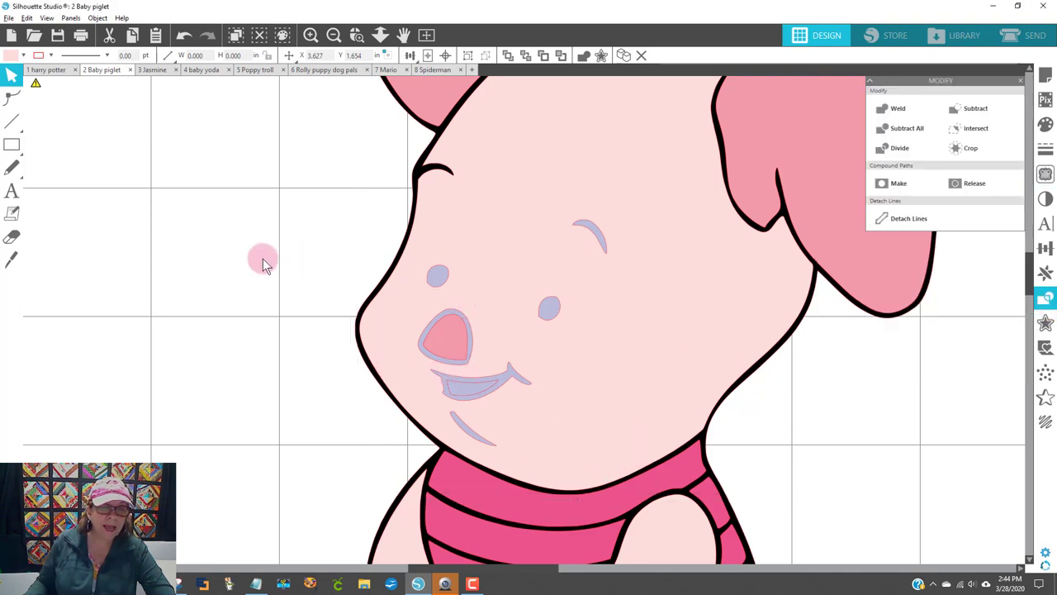
{"action": "left_click", "coordinate": [440, 282]}
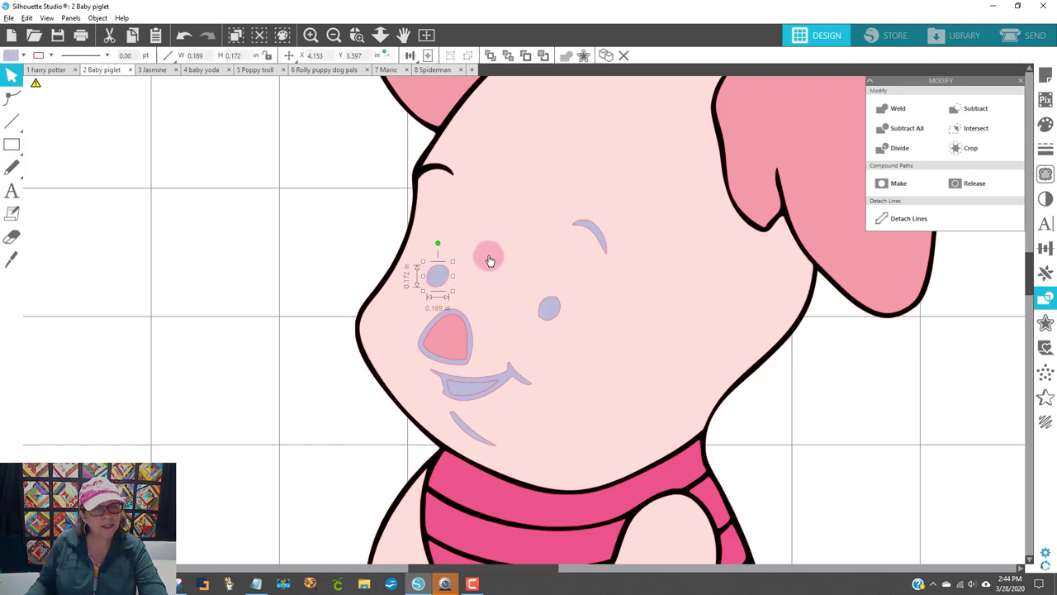
{"action": "left_click", "coordinate": [490, 261], "text": "shift"}
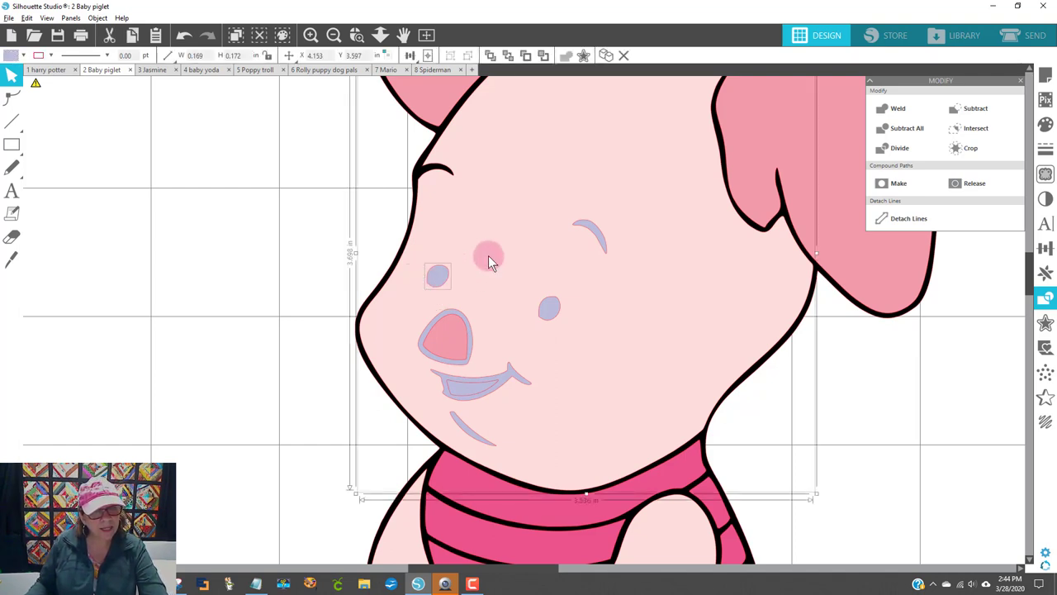
{"action": "left_click", "coordinate": [979, 109]}
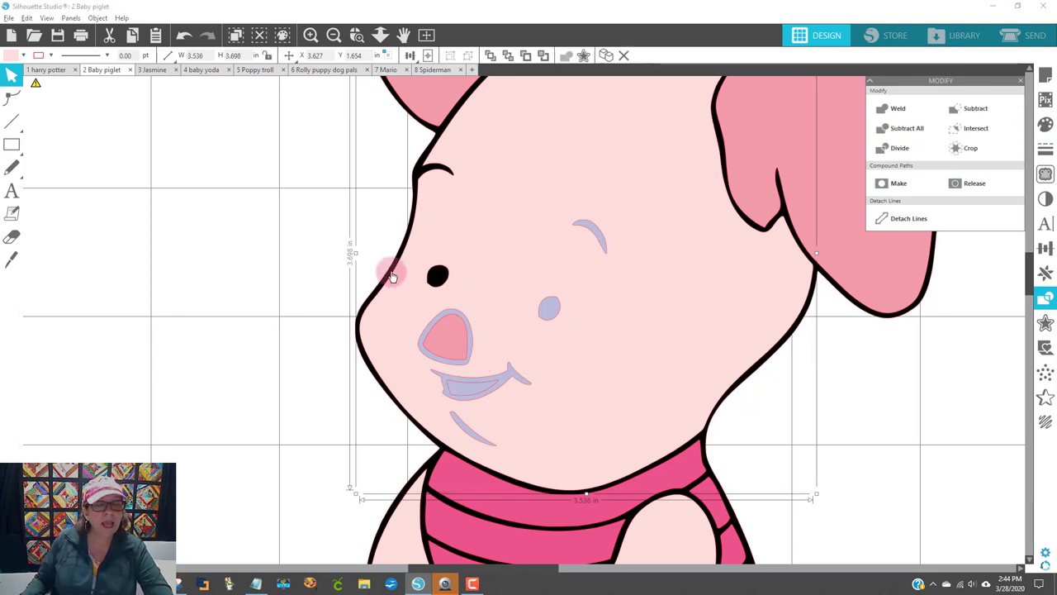
{"action": "left_click", "coordinate": [193, 451]}
Move the pale pink head shape aside to inspect its eye cutout against the black layer, and undo the move
{"action": "left_click_drag", "start_coordinate": [441, 244], "coordinate": [503, 282]}
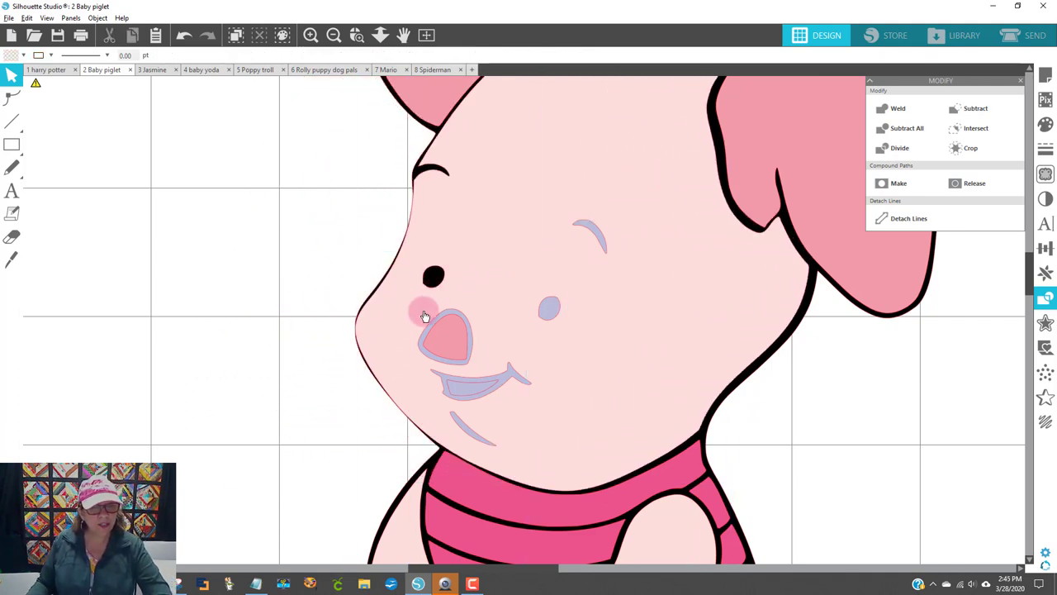
{"action": "left_click", "coordinate": [225, 116]}
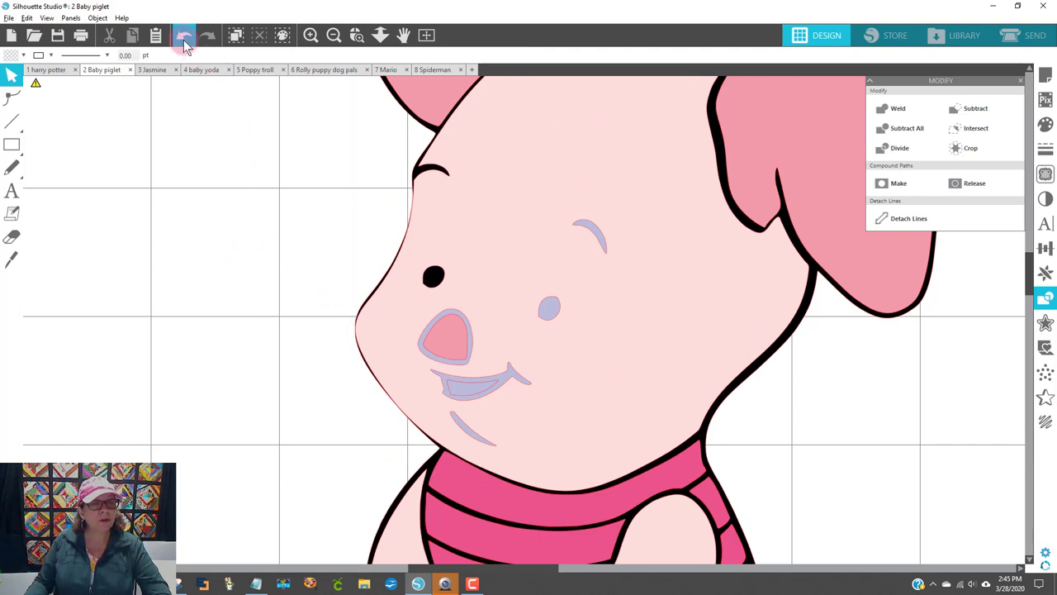
{"action": "left_click", "coordinate": [279, 109]}
{"action": "key", "text": "ctrl+z"}
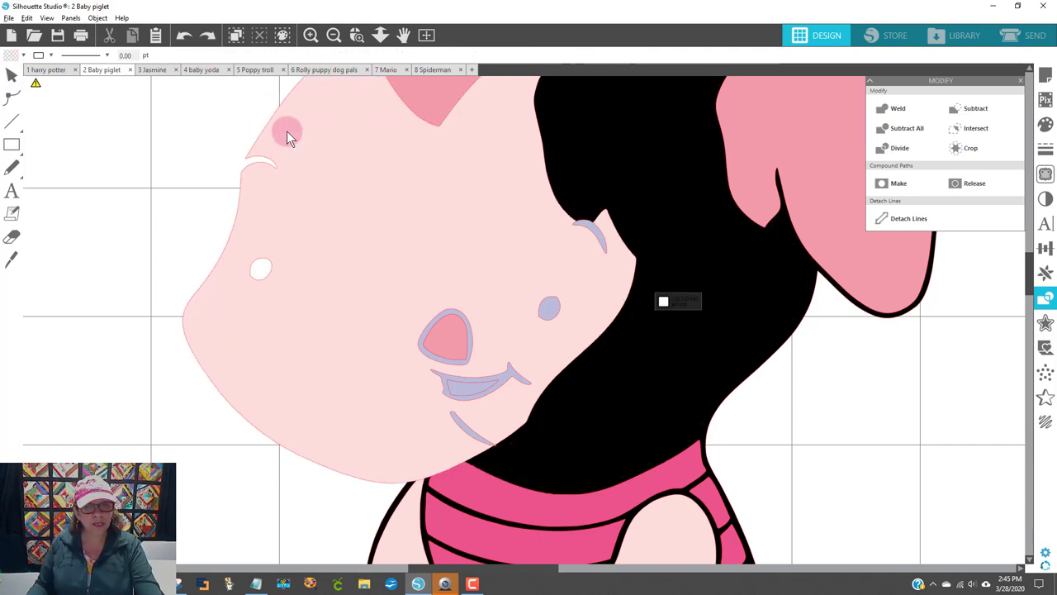
{"action": "left_click", "coordinate": [571, 368]}
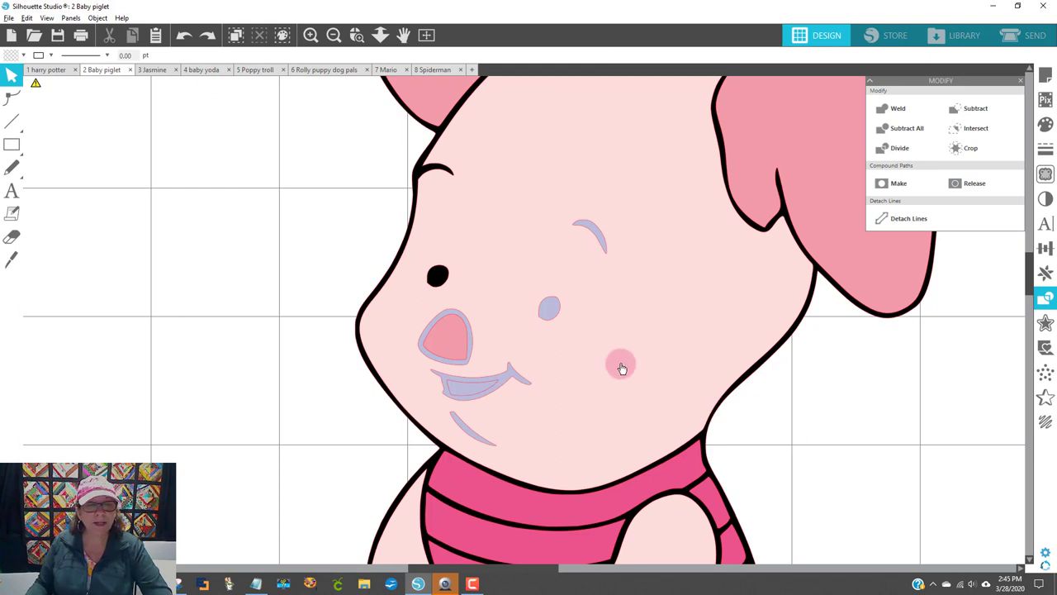
Subtract the baby Piglet's right eye from the pale pink head shape
{"action": "left_click", "coordinate": [547, 310]}
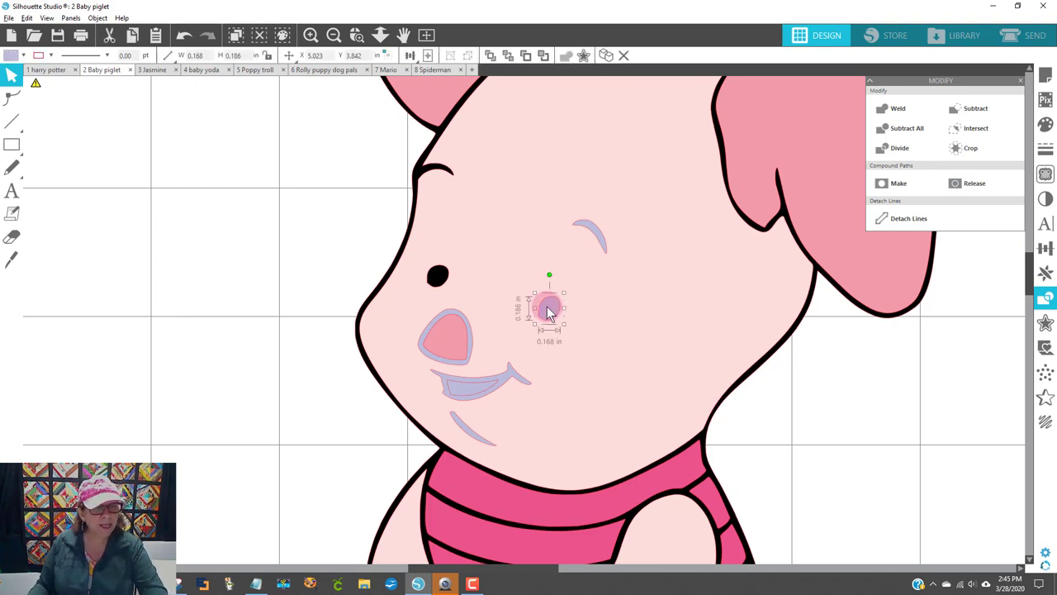
{"action": "left_click_drag", "start_coordinate": [547, 310], "coordinate": [638, 331]}
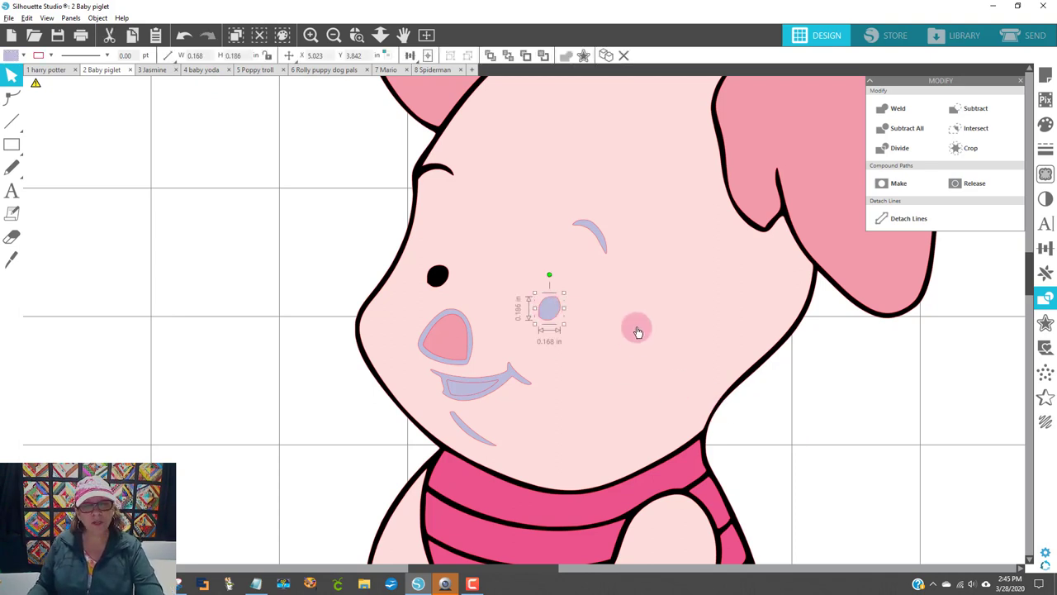
{"action": "left_click", "coordinate": [638, 329], "text": "shift"}
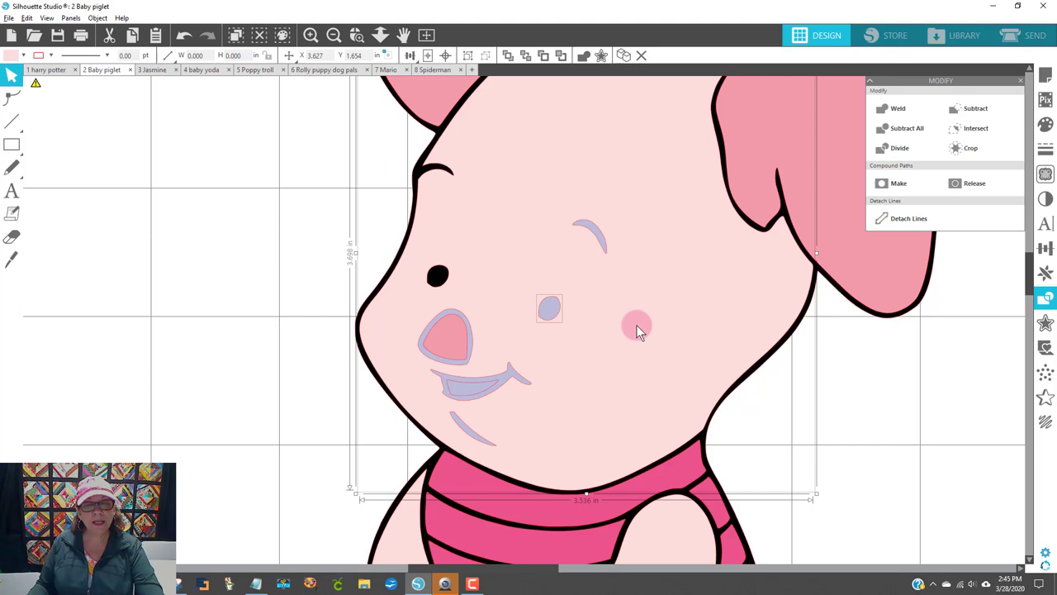
{"action": "left_click", "coordinate": [991, 110]}
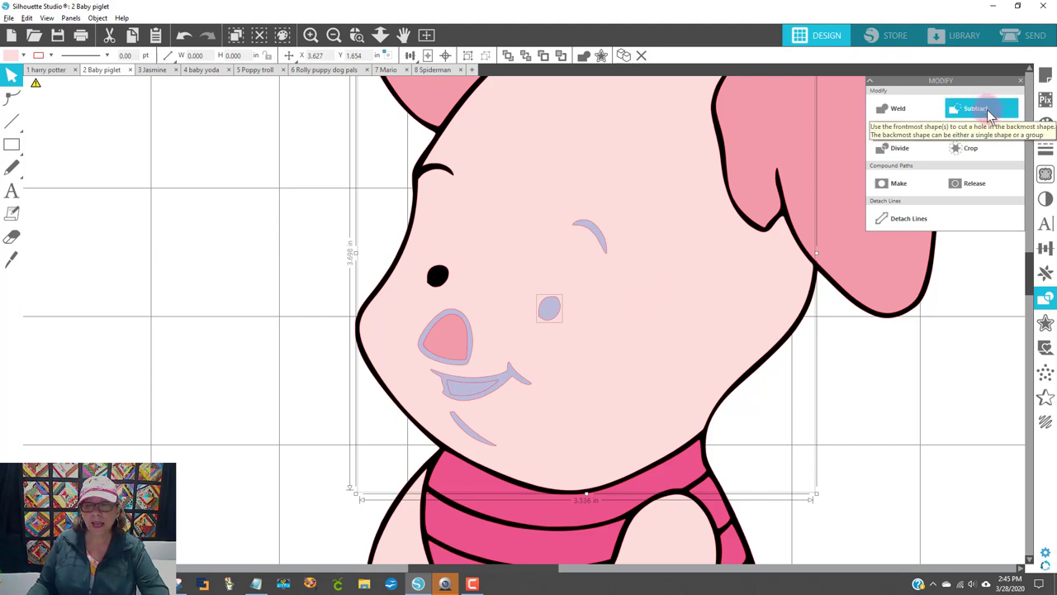
{"action": "left_click", "coordinate": [1047, 301]}
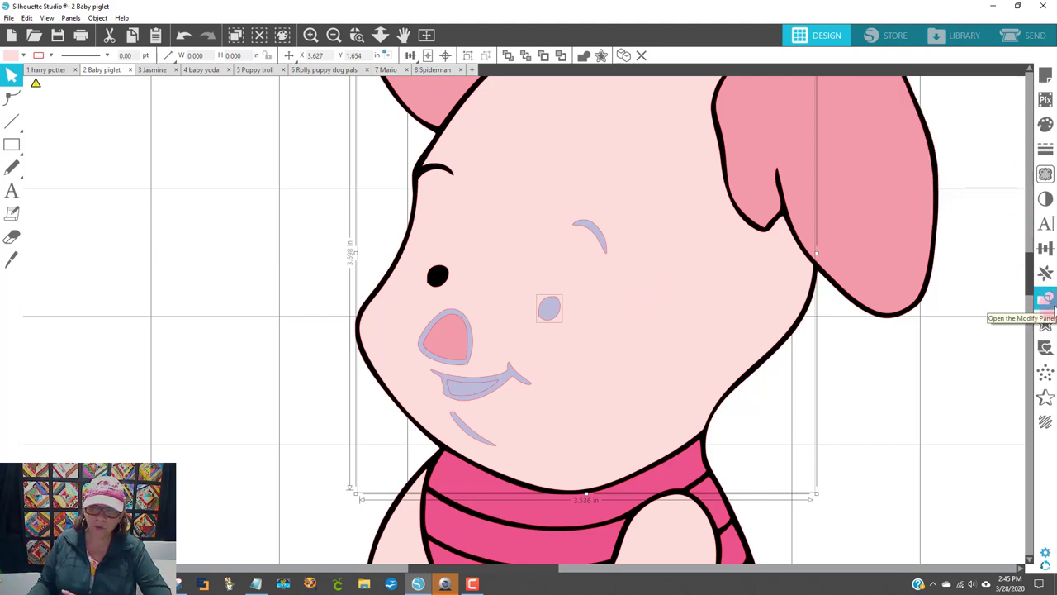
{"action": "left_click", "coordinate": [1048, 302]}
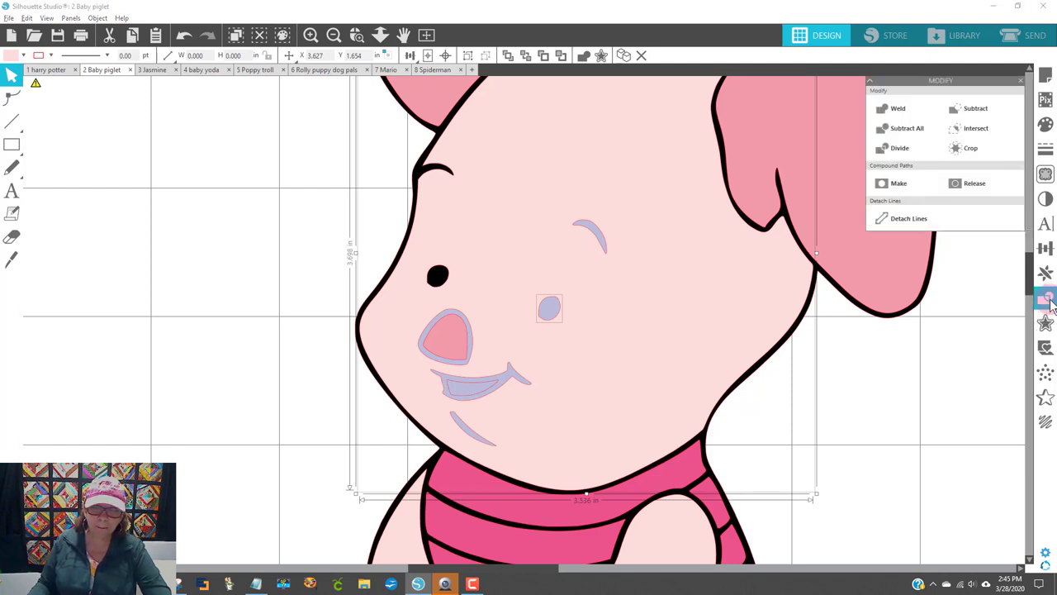
{"action": "left_click", "coordinate": [966, 108]}
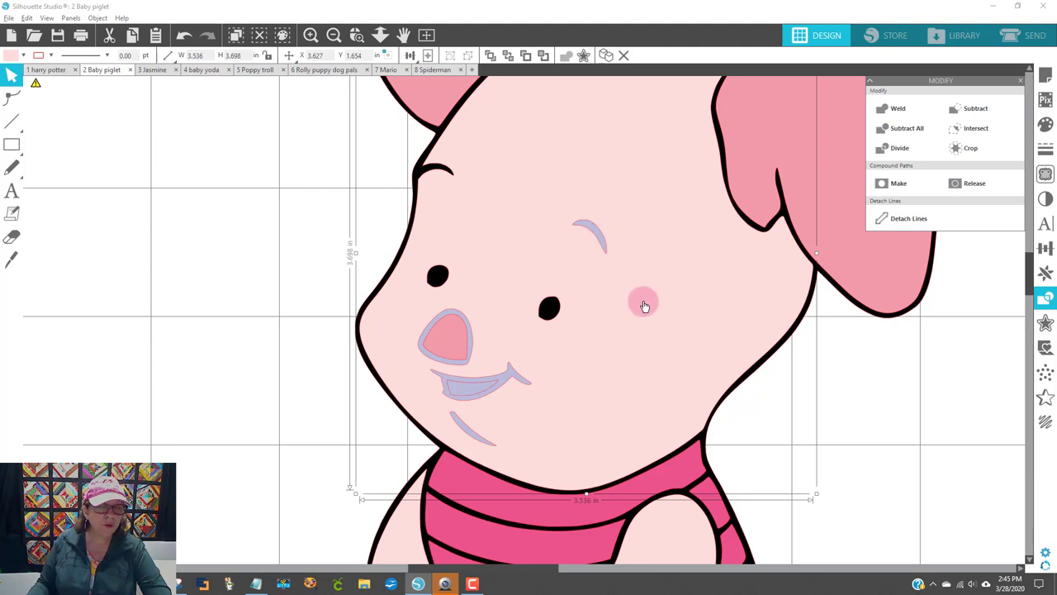
{"action": "left_click", "coordinate": [268, 242]}
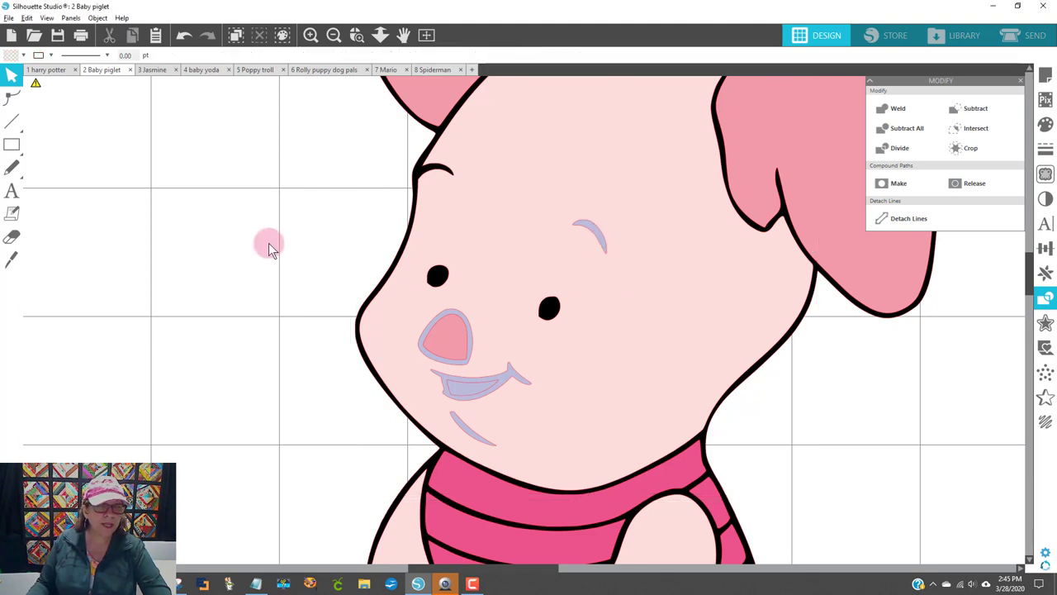
Subtract the right eyebrow, nose outline, mouth outline and chin line together from the pale pink head shape
{"action": "left_click", "coordinate": [593, 235]}
{"action": "left_click", "coordinate": [896, 385]}
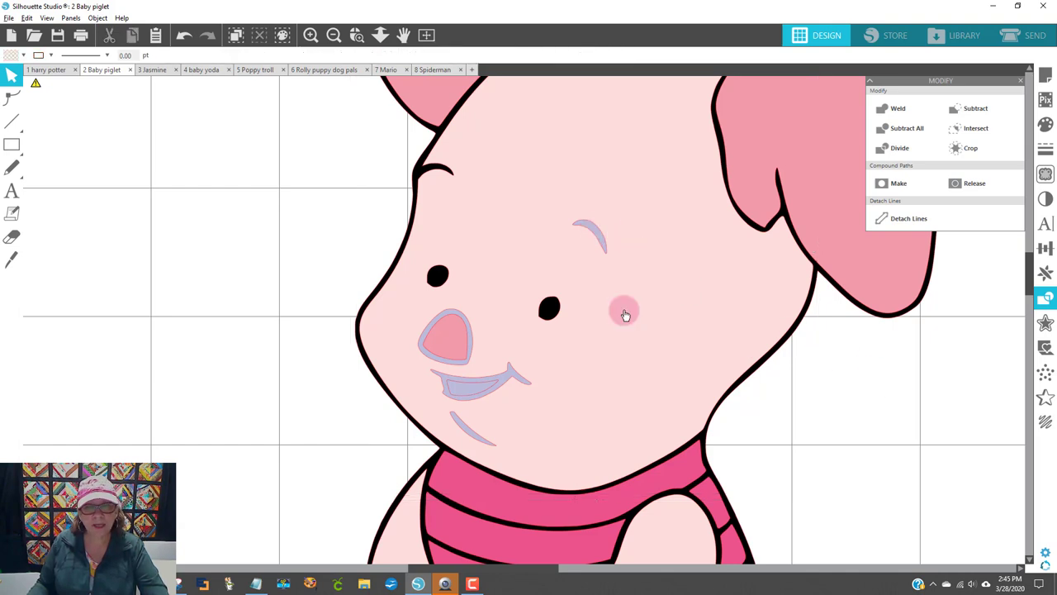
{"action": "left_click", "coordinate": [596, 236]}
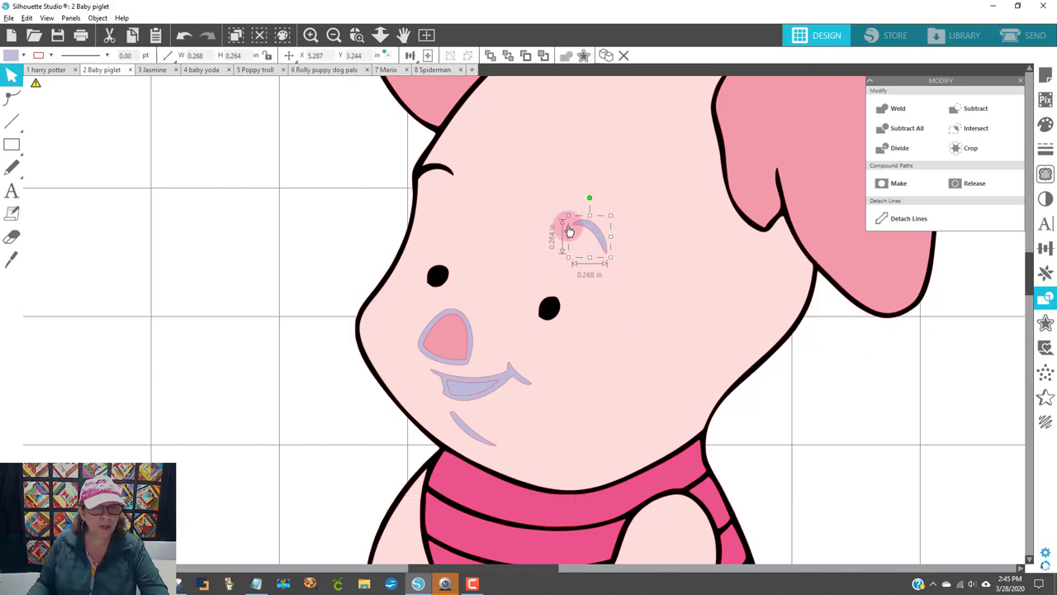
{"action": "left_click", "coordinate": [470, 346], "text": "shift"}
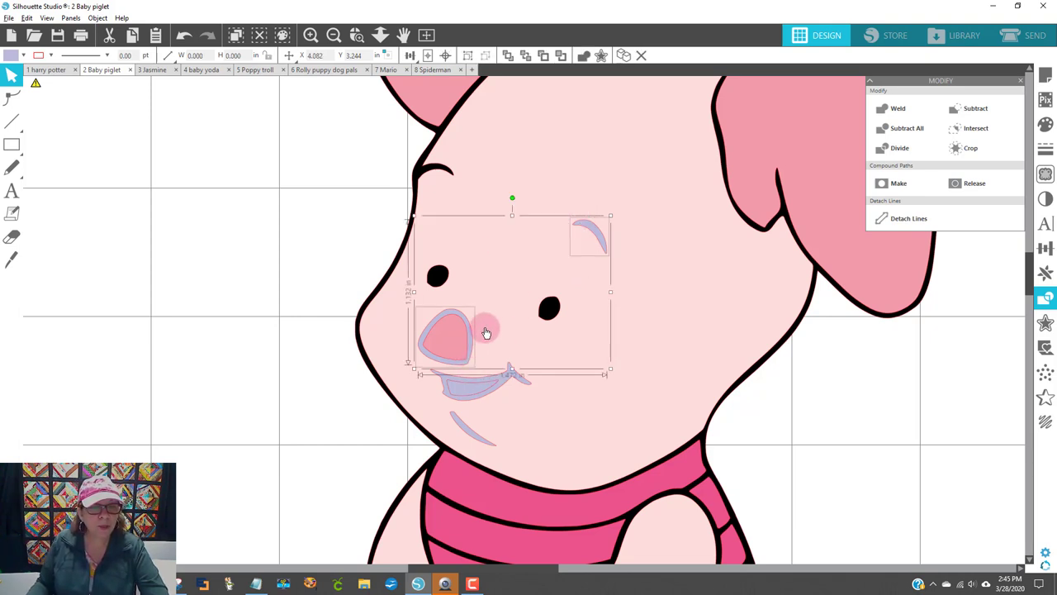
{"action": "left_click", "coordinate": [474, 440], "text": "shift"}
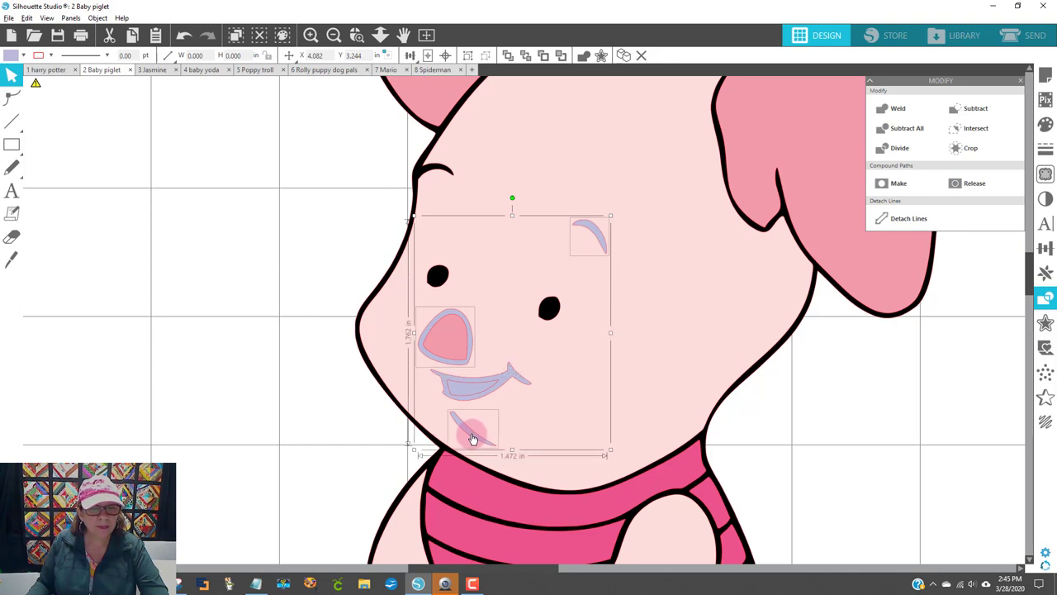
{"action": "left_click", "coordinate": [507, 382], "text": "shift"}
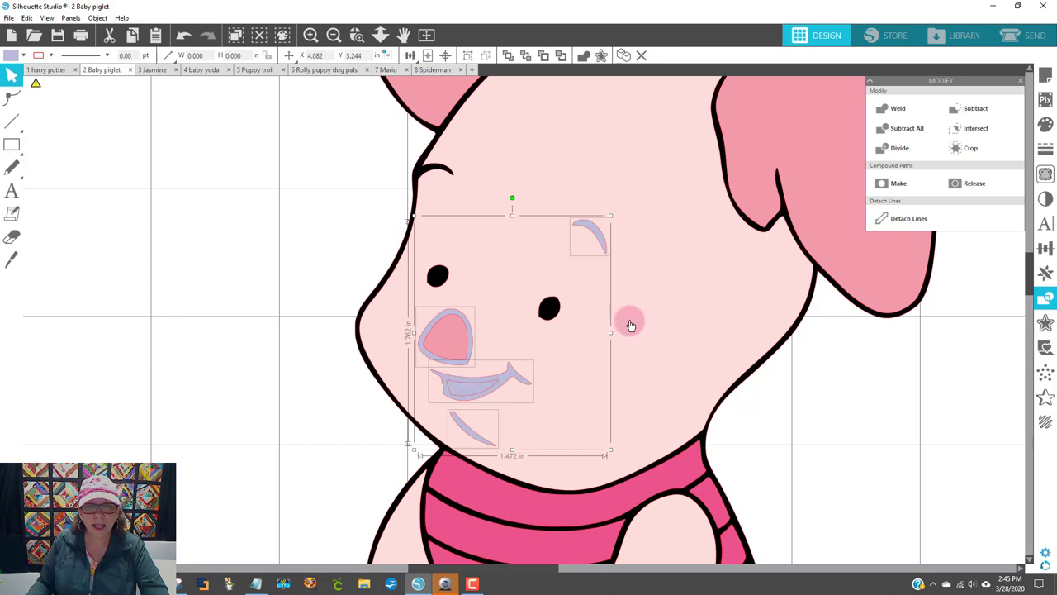
{"action": "left_click", "coordinate": [669, 283]}
{"action": "left_click", "coordinate": [970, 110]}
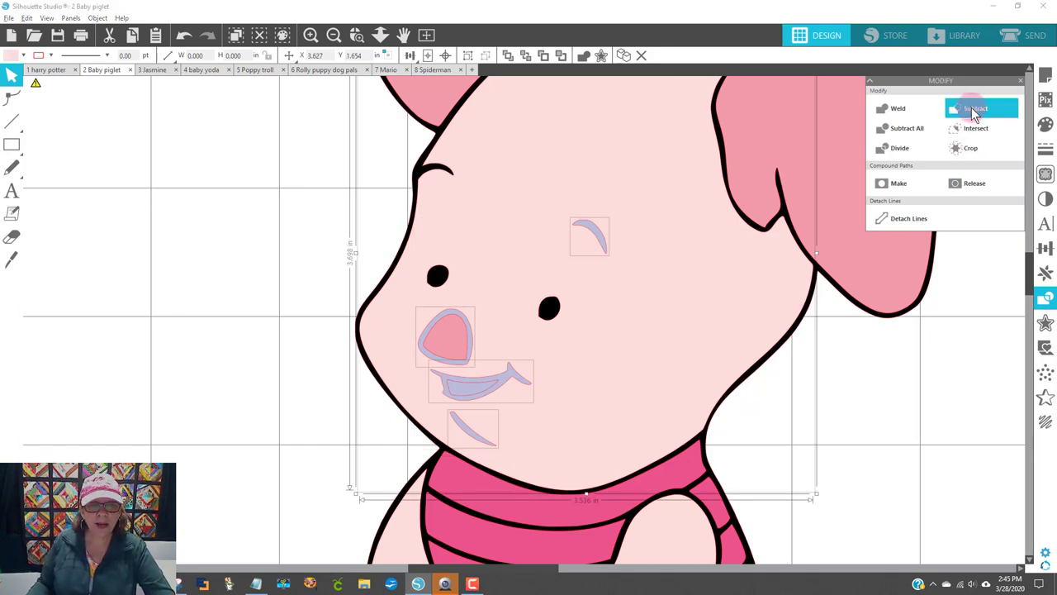
{"action": "left_click", "coordinate": [849, 429]}
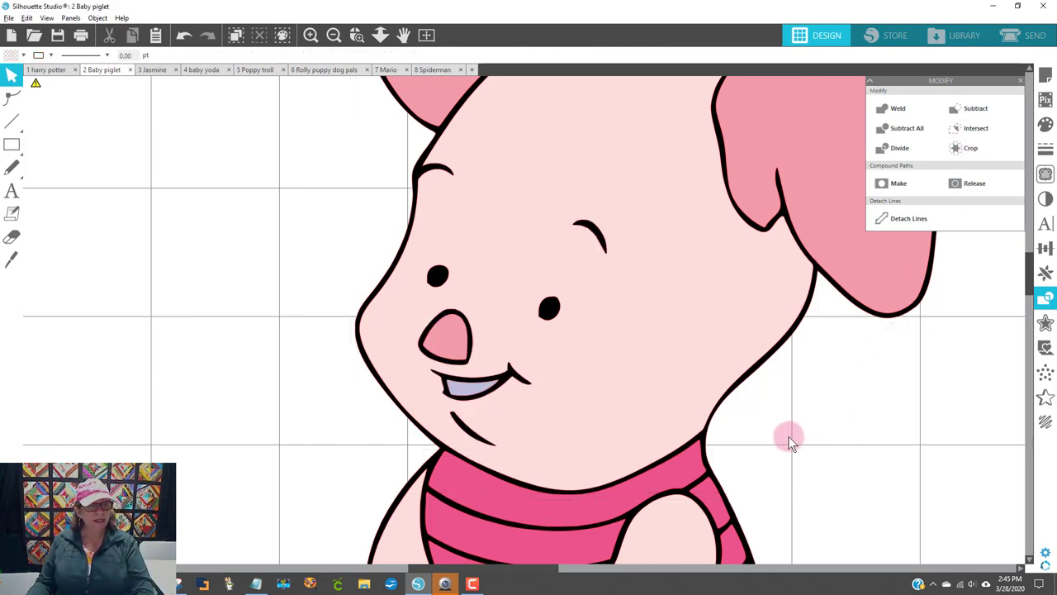
Subtract the lavender mouth interior from the pale pink head shape so the black layer fills the mouth
{"action": "left_click", "coordinate": [333, 36]}
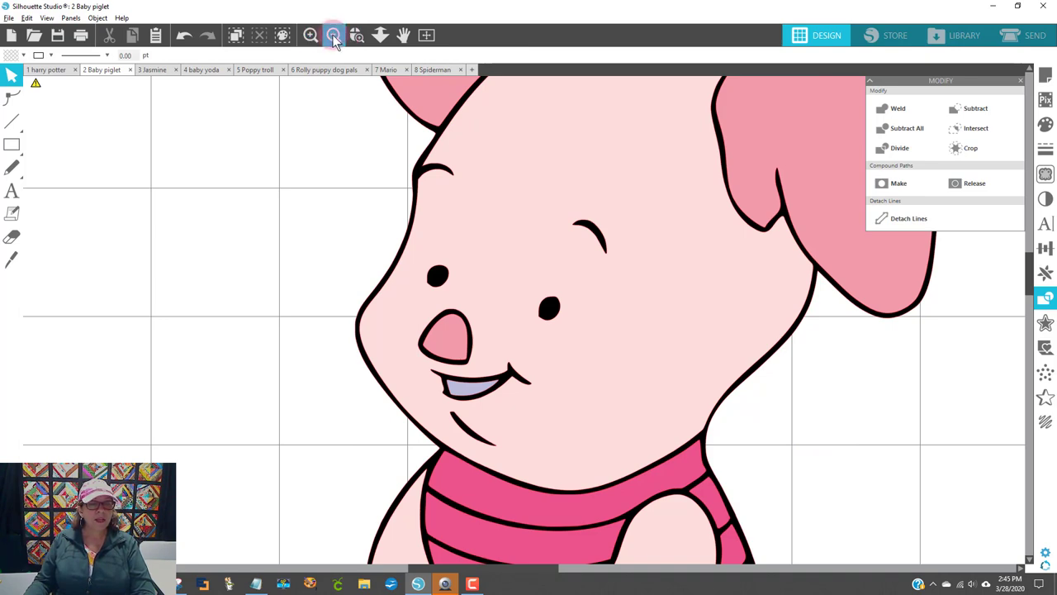
{"action": "left_click", "coordinate": [333, 36]}
{"action": "left_click", "coordinate": [333, 36]}
{"action": "left_click", "coordinate": [333, 36]}
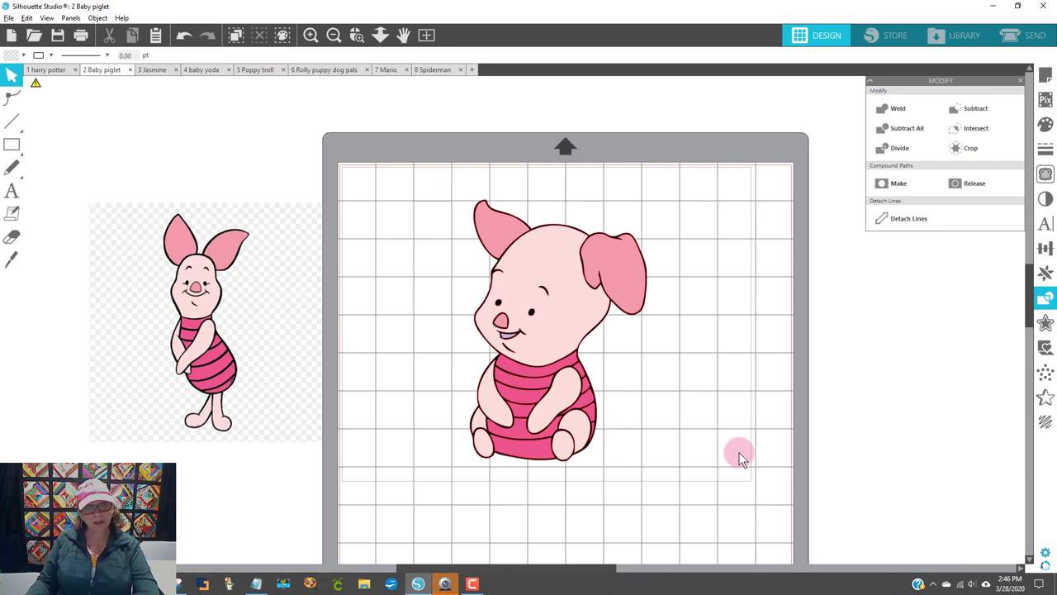
{"action": "left_click", "coordinate": [508, 338]}
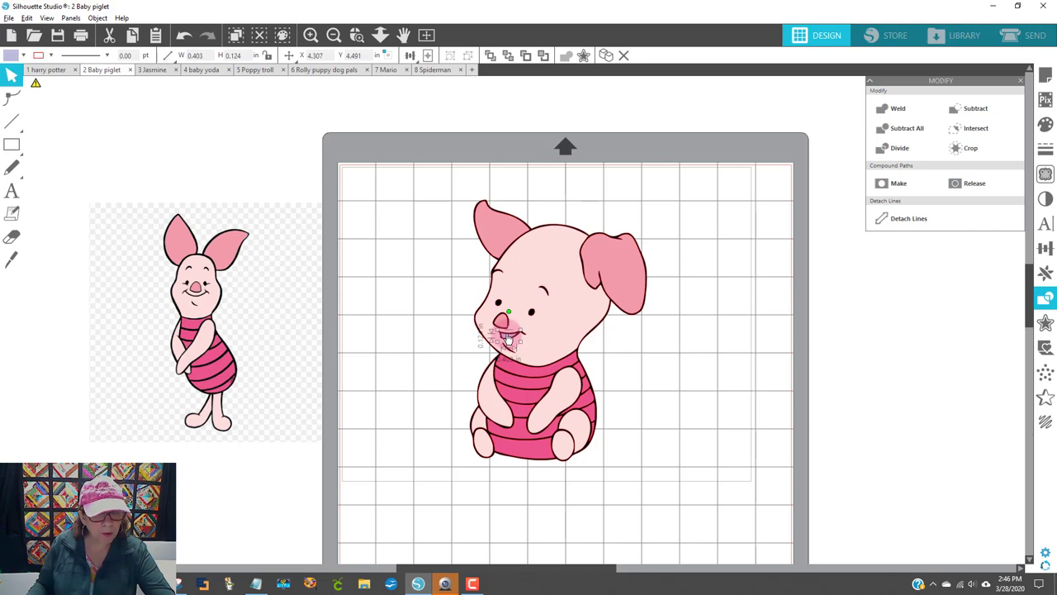
{"action": "left_click_drag", "start_coordinate": [508, 339], "coordinate": [559, 337]}
{"action": "left_click", "coordinate": [555, 329], "text": "shift"}
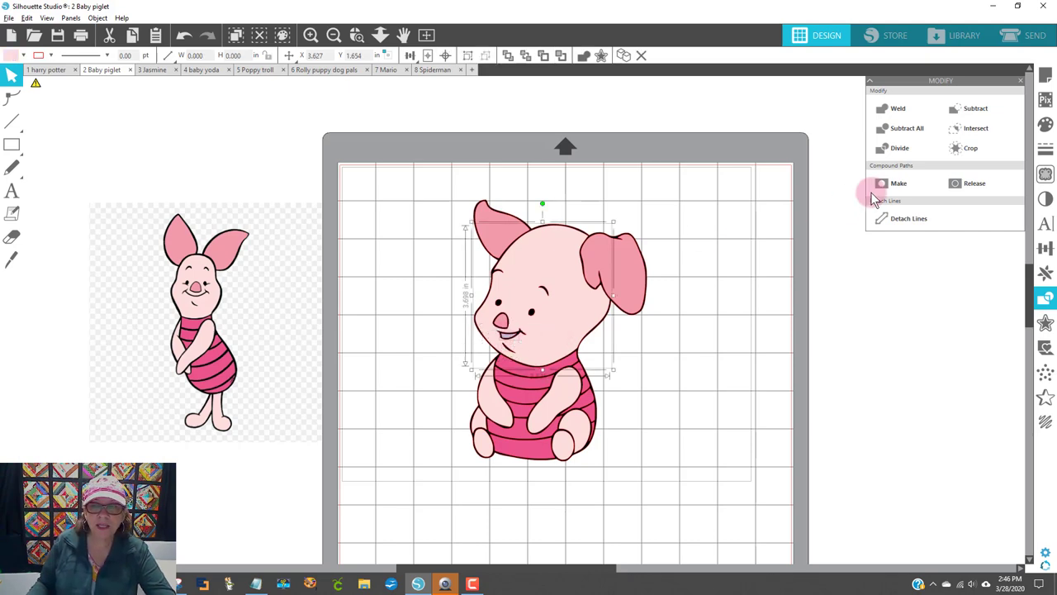
{"action": "left_click", "coordinate": [964, 114]}
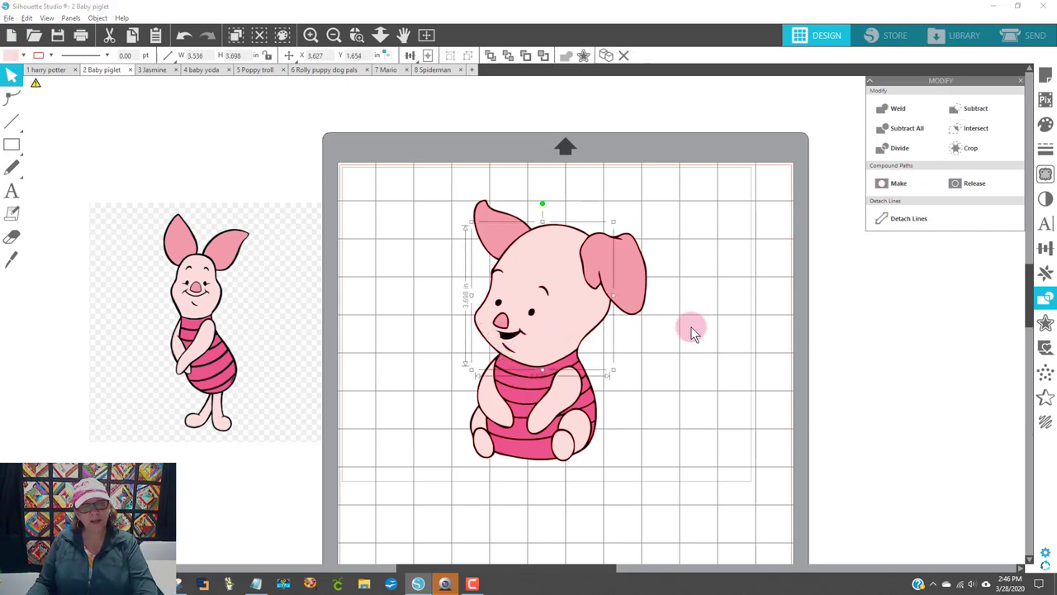
{"action": "left_click", "coordinate": [947, 277]}
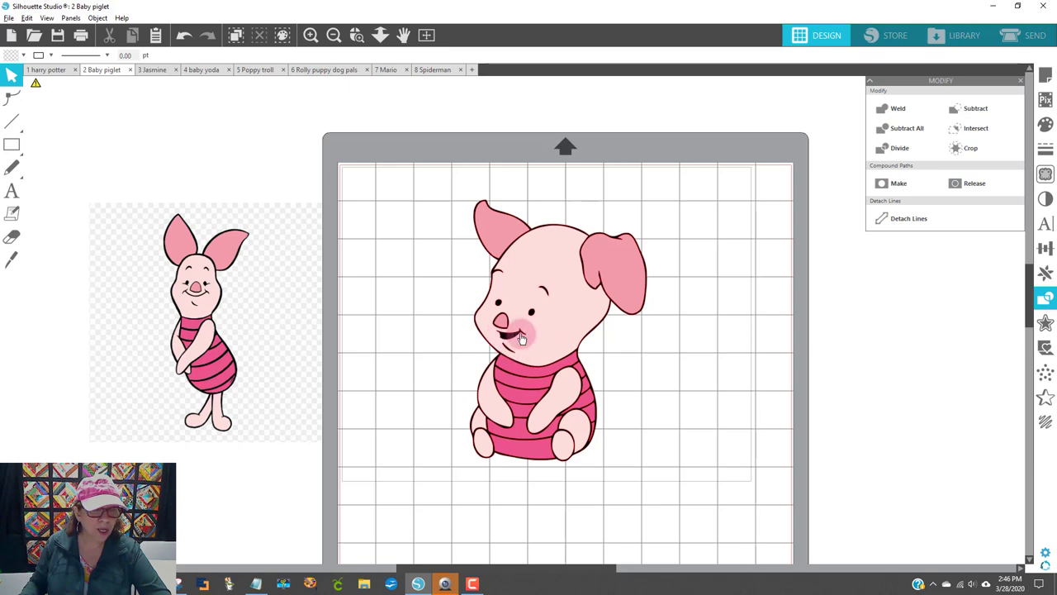
Nudge the head shape and the upper outfit stripe slightly against the black outline layer
{"action": "mouse_move", "coordinate": [524, 321]}
{"action": "left_mouse_down"}
{"action": "mouse_move", "coordinate": [629, 324]}
{"action": "mouse_move", "coordinate": [704, 271]}
{"action": "mouse_move", "coordinate": [722, 180]}
{"action": "mouse_move", "coordinate": [703, 142]}
{"action": "mouse_move", "coordinate": [668, 117]}
{"action": "mouse_move", "coordinate": [713, 147]}
{"action": "mouse_move", "coordinate": [667, 298]}
{"action": "mouse_move", "coordinate": [564, 317]}
{"action": "mouse_move", "coordinate": [527, 311]}
{"action": "left_mouse_up"}
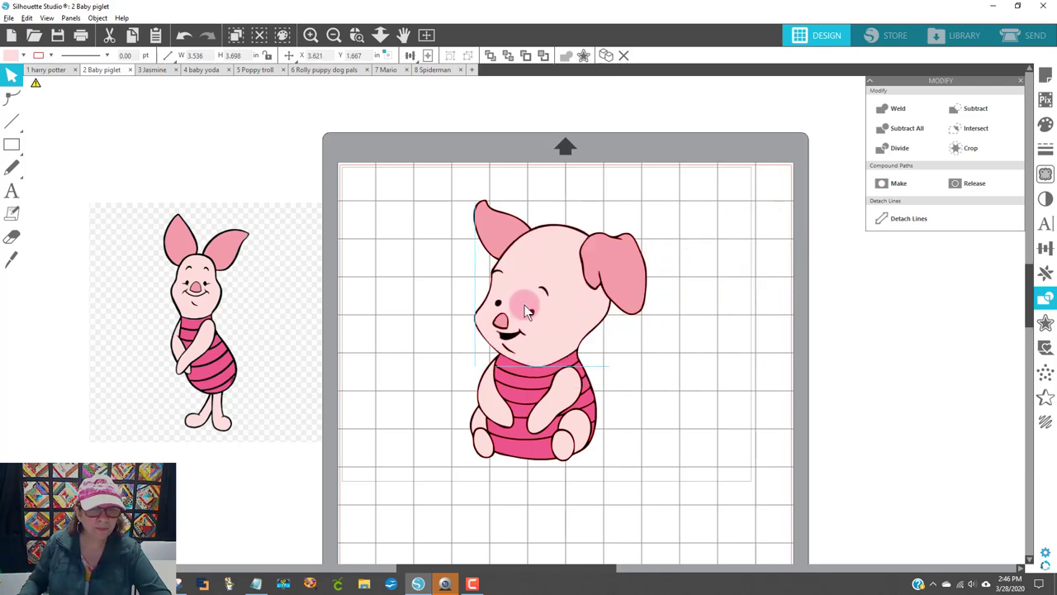
{"action": "left_click_drag", "start_coordinate": [587, 362], "coordinate": [518, 365]}
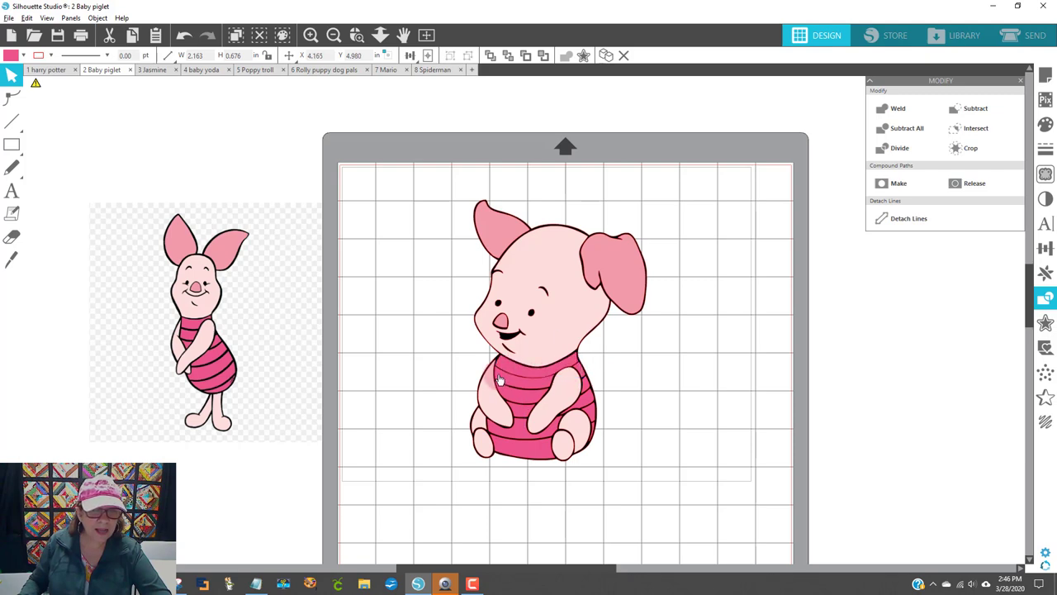
{"action": "key", "text": "Delete"}
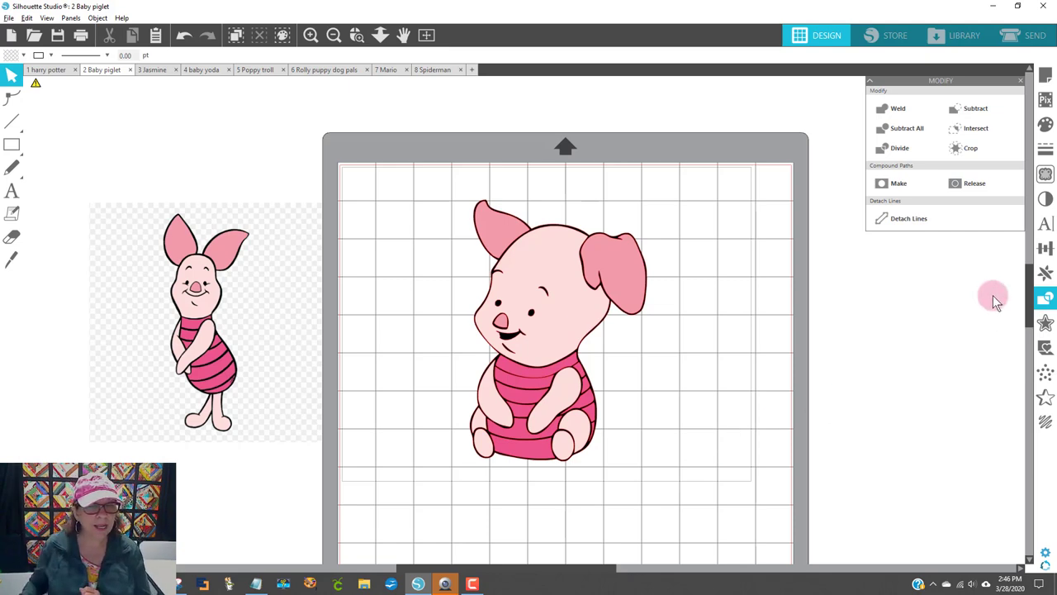
Delete the reference Piglet image beside the page
{"action": "left_click", "coordinate": [212, 353]}
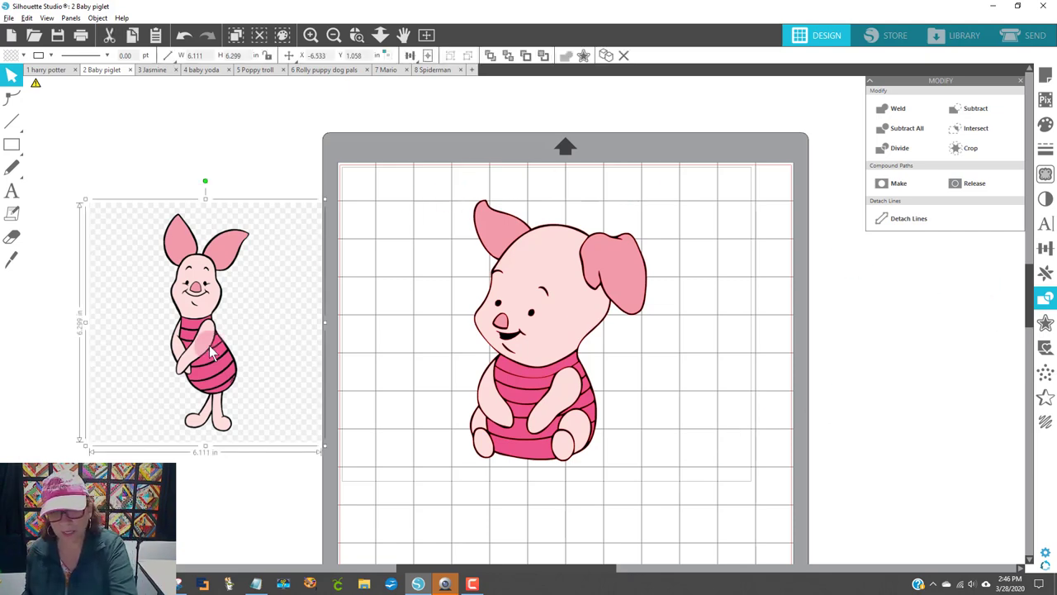
{"action": "key", "text": "Delete"}
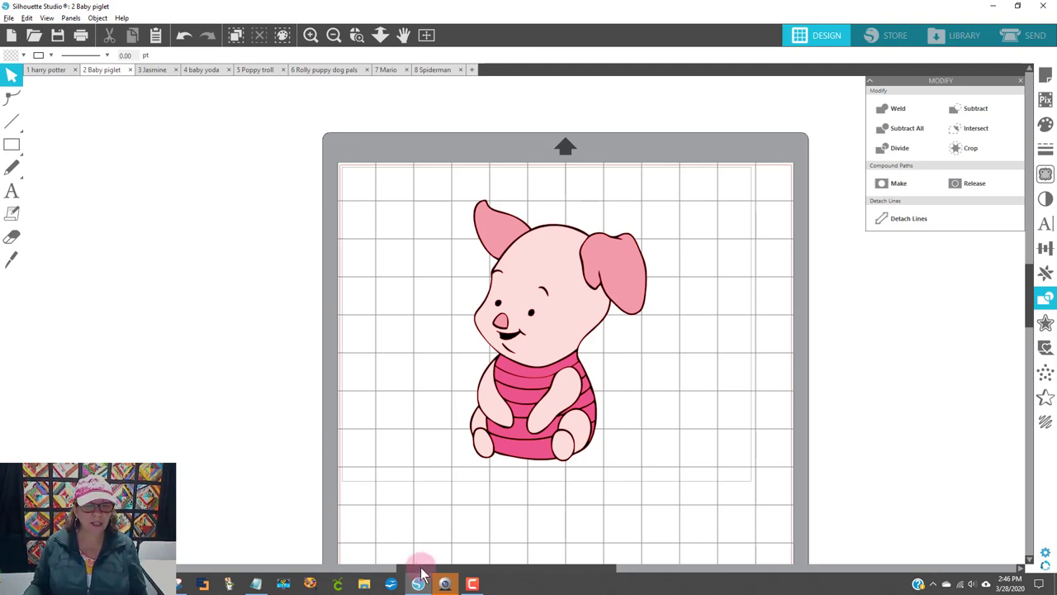
{"action": "left_click_drag", "start_coordinate": [421, 569], "coordinate": [440, 569]}
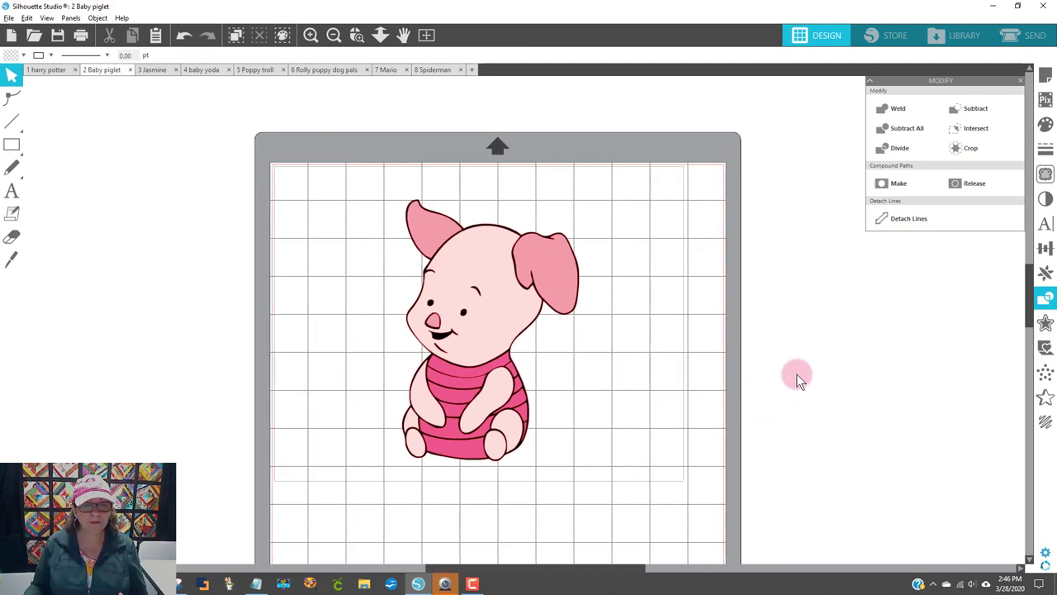
{"action": "scroll", "coordinate": [796, 373], "scroll_direction": "down", "scroll_amount": 2}
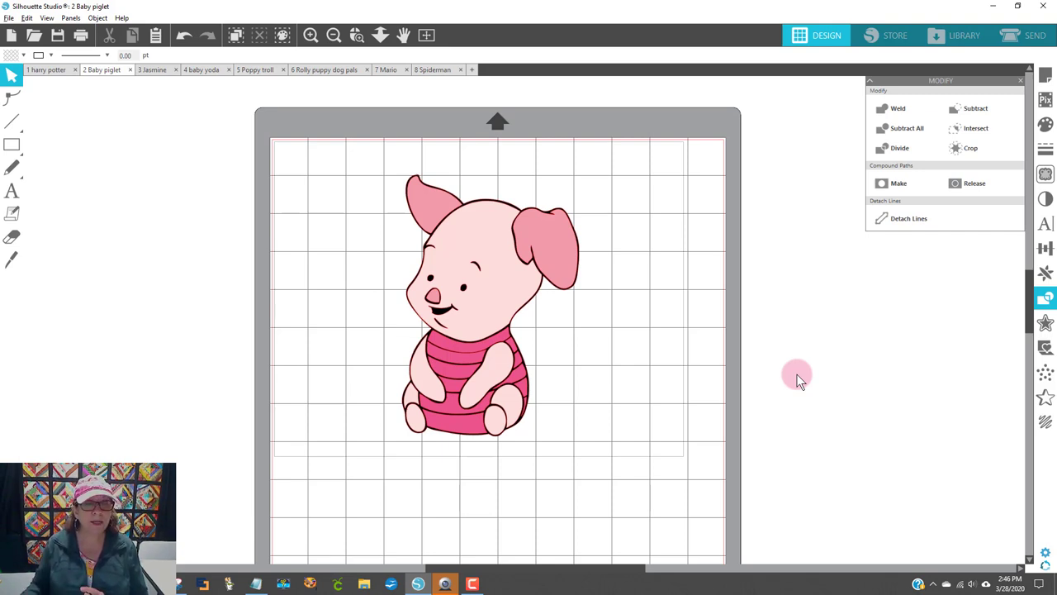
Show the colors available for selecting the Piglet pieces, first by line and then by fill
{"action": "left_click", "coordinate": [282, 37]}
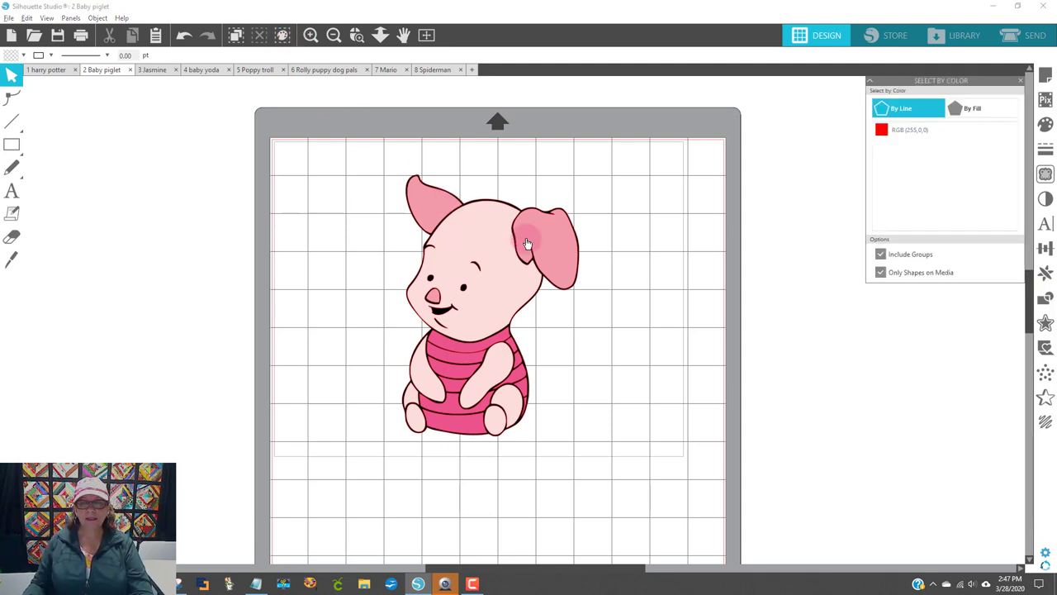
{"action": "left_click", "coordinate": [627, 305]}
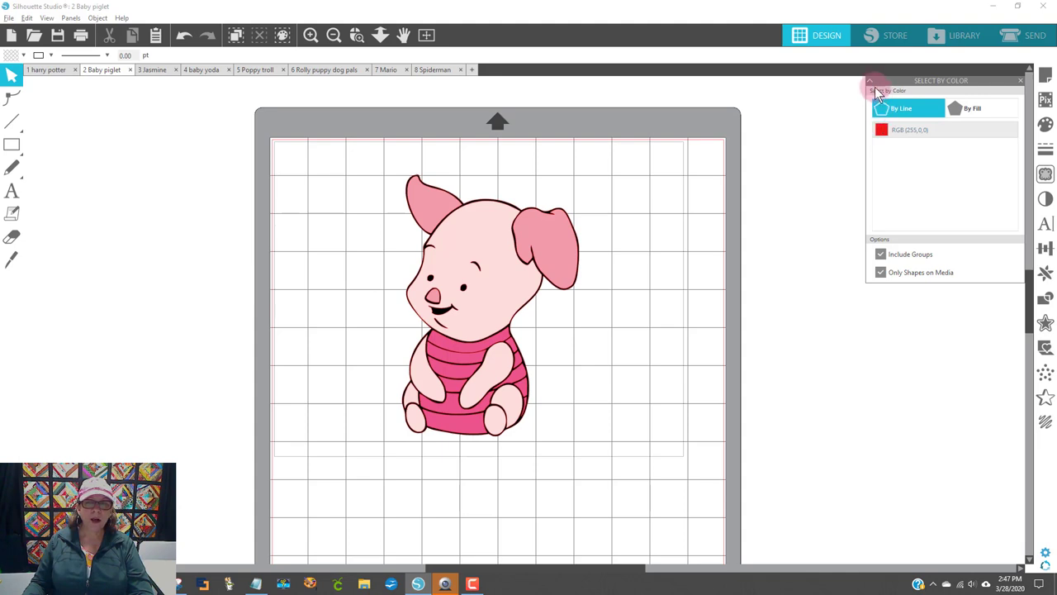
{"action": "left_click", "coordinate": [899, 113]}
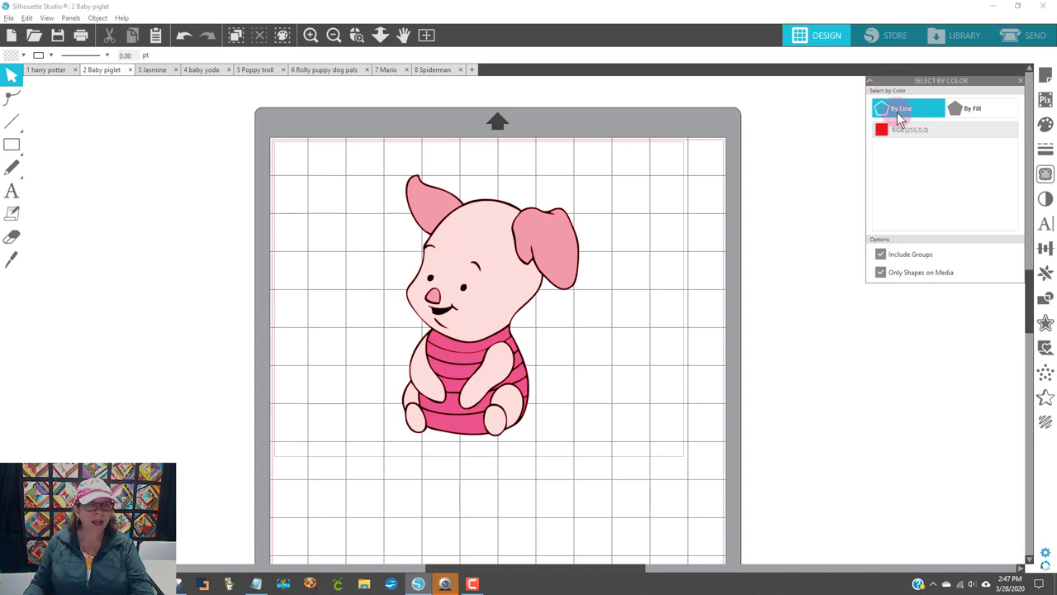
{"action": "left_click", "coordinate": [966, 110]}
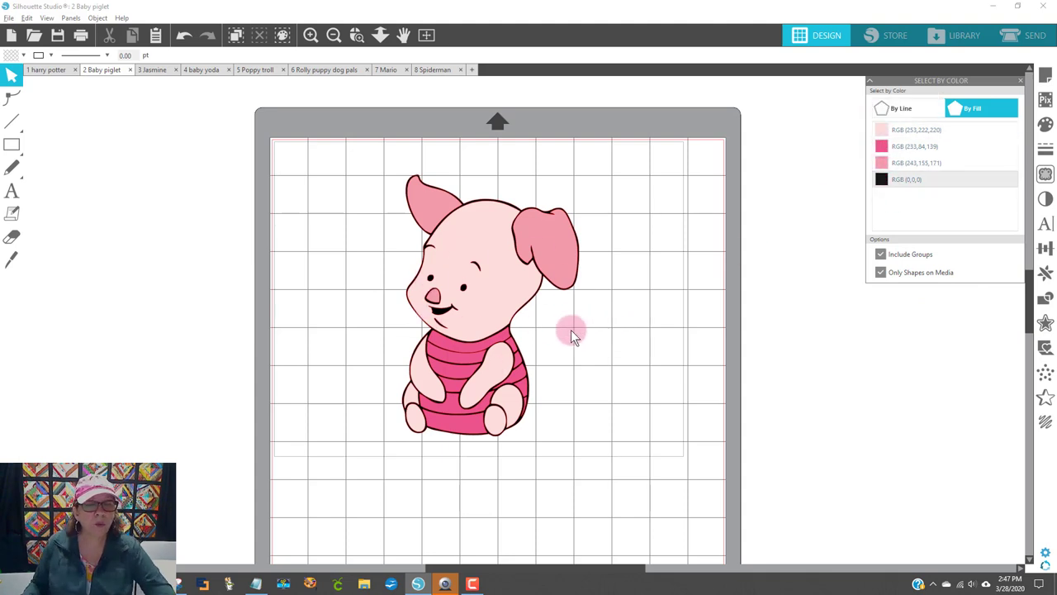
Move three upper outfit pieces off the black layer one at a time, placing them beside the body
{"action": "left_click_drag", "start_coordinate": [455, 341], "coordinate": [570, 317]}
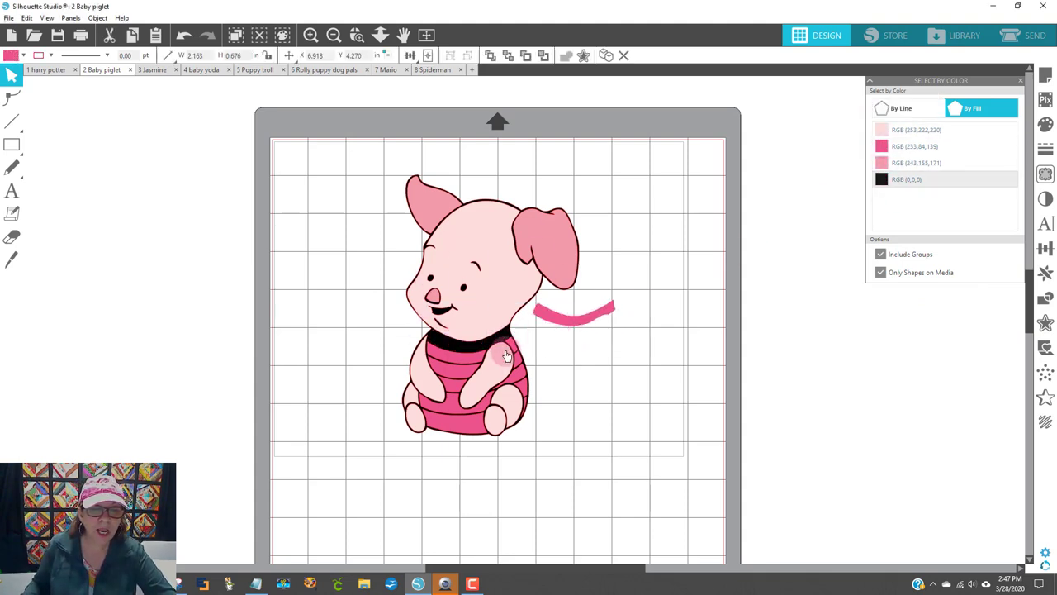
{"action": "left_click_drag", "start_coordinate": [465, 361], "coordinate": [570, 351]}
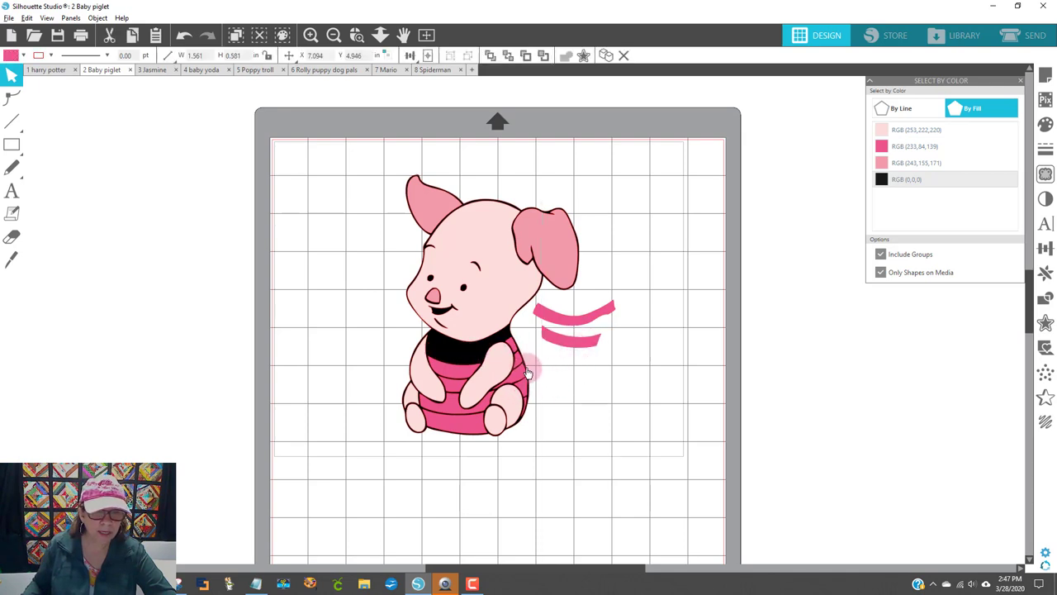
{"action": "left_click_drag", "start_coordinate": [504, 355], "coordinate": [596, 333]}
{"action": "left_click", "coordinate": [657, 332]}
{"action": "left_click", "coordinate": [704, 314]}
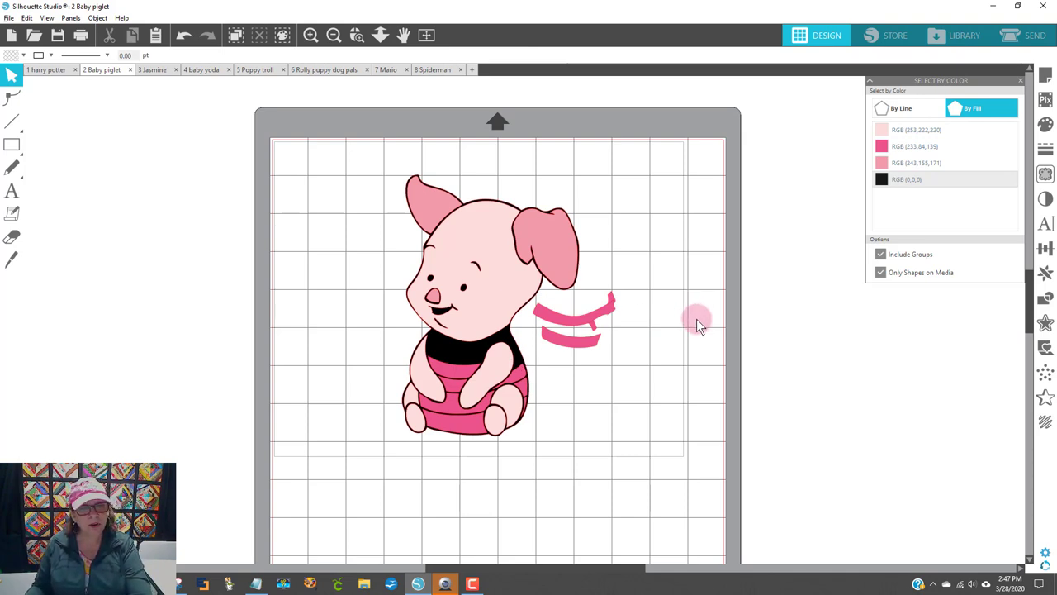
Undo the separate outfit piece moves so the stripes sit back on the body
{"action": "key", "text": "ctrl+z"}
{"action": "key", "text": "ctrl+z"}
{"action": "key", "text": "ctrl+z"}
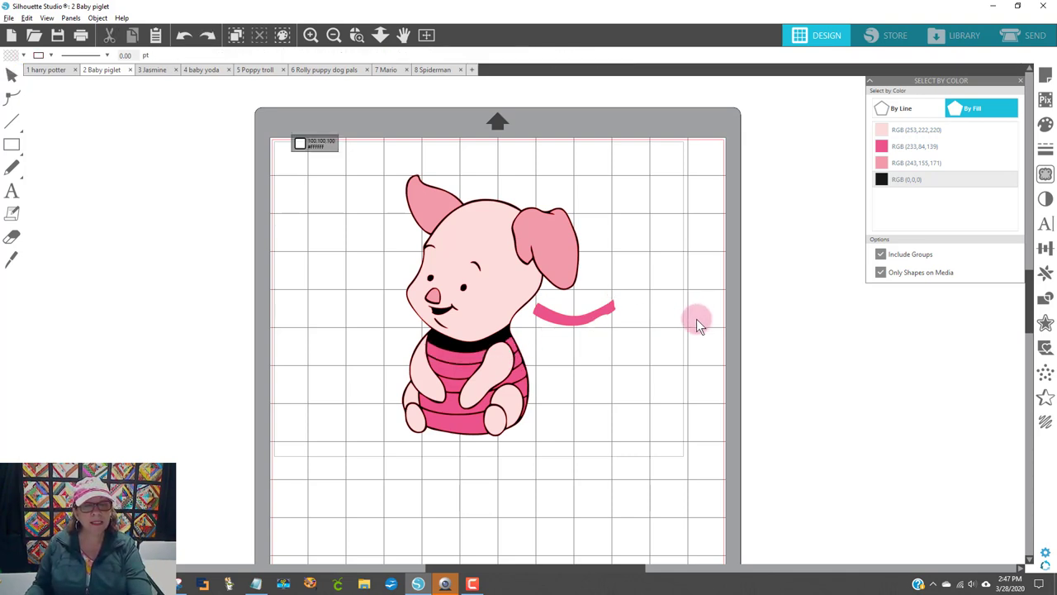
{"action": "key", "text": "ctrl+z"}
{"action": "left_click", "coordinate": [604, 310]}
{"action": "left_click", "coordinate": [382, 310]}
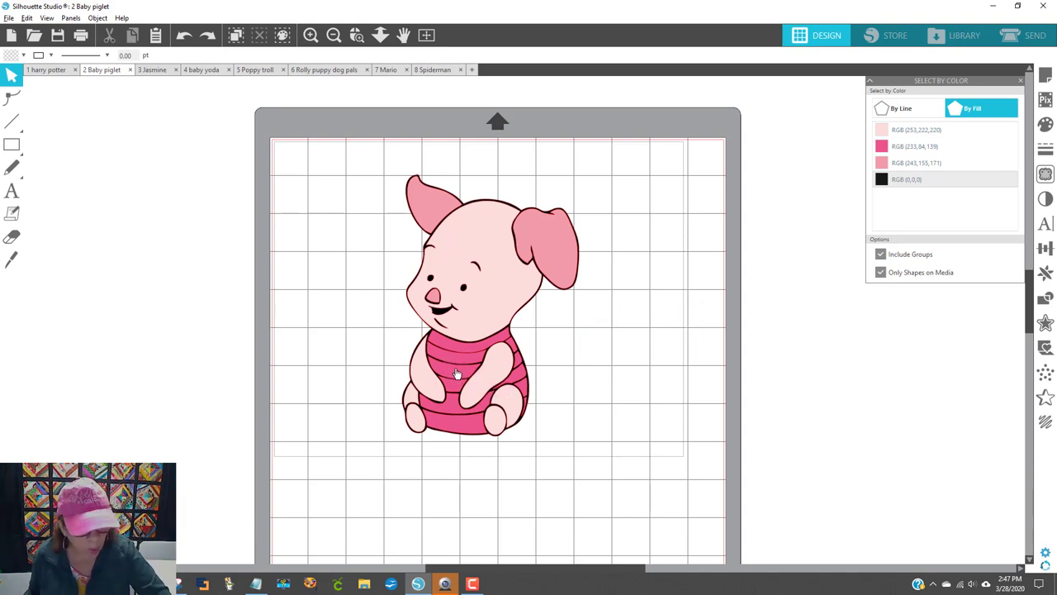
{"action": "left_click", "coordinate": [569, 345]}
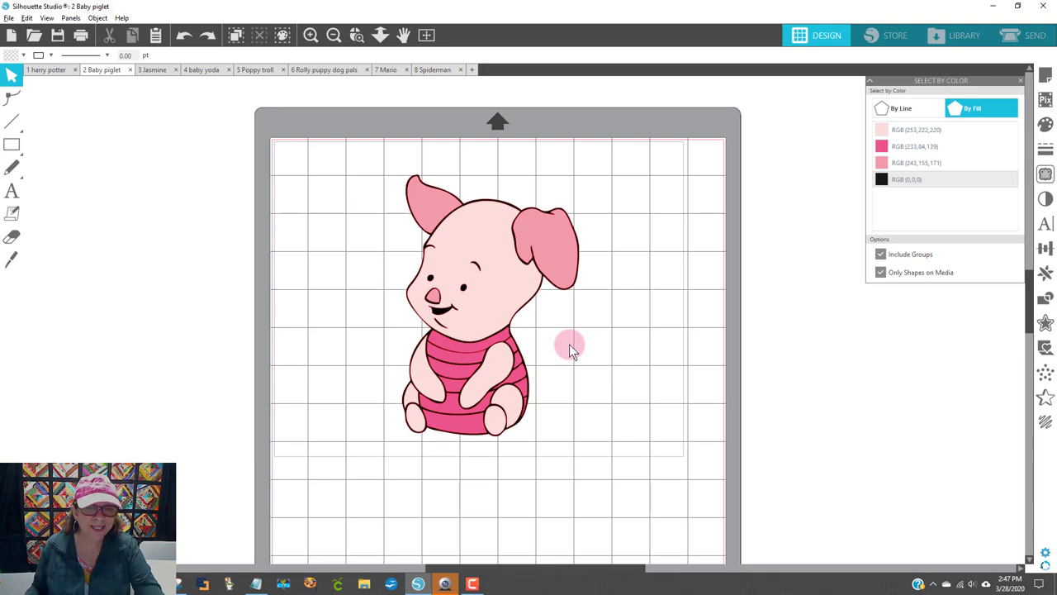
{"action": "left_click", "coordinate": [170, 61]}
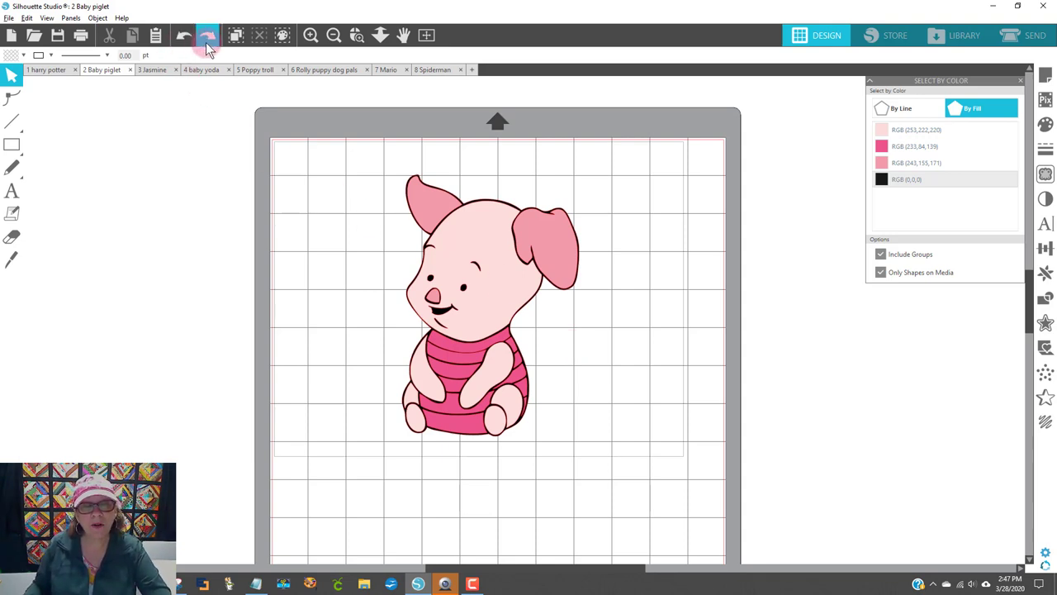
{"action": "left_click", "coordinate": [183, 37]}
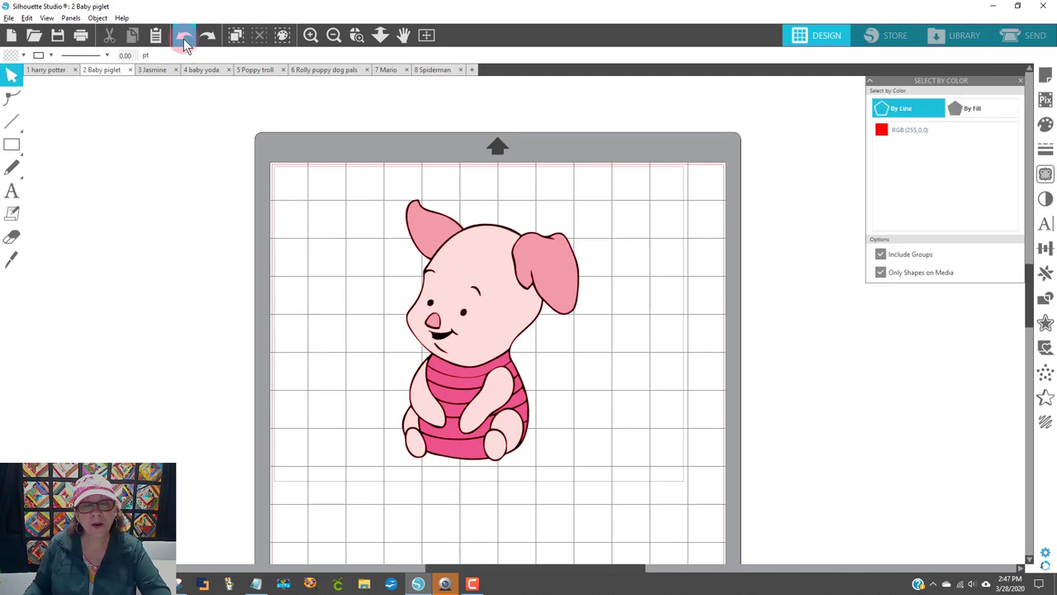
{"action": "left_click", "coordinate": [211, 34]}
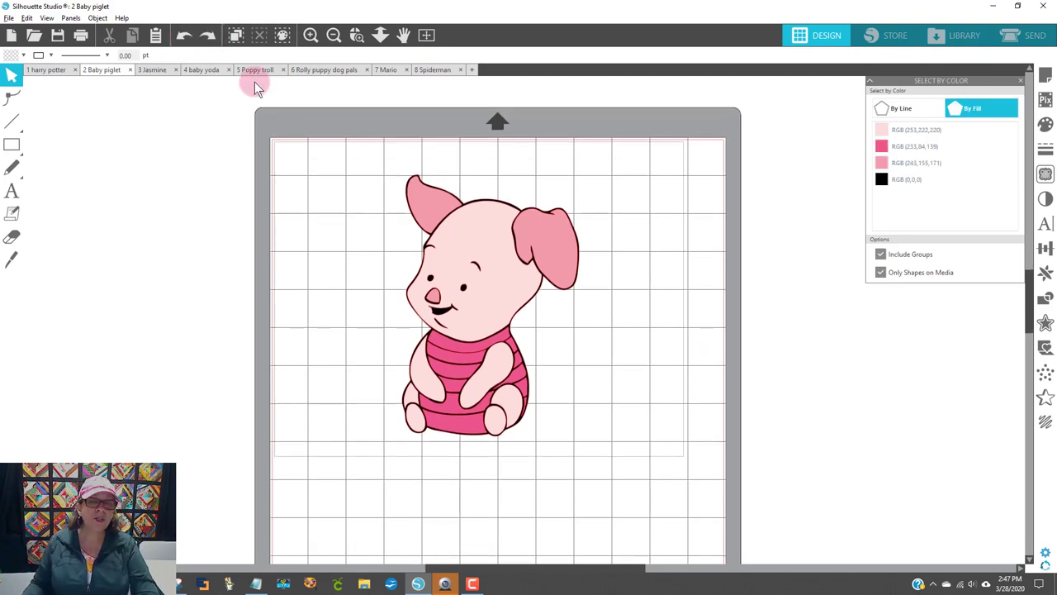
{"action": "left_click", "coordinate": [283, 35]}
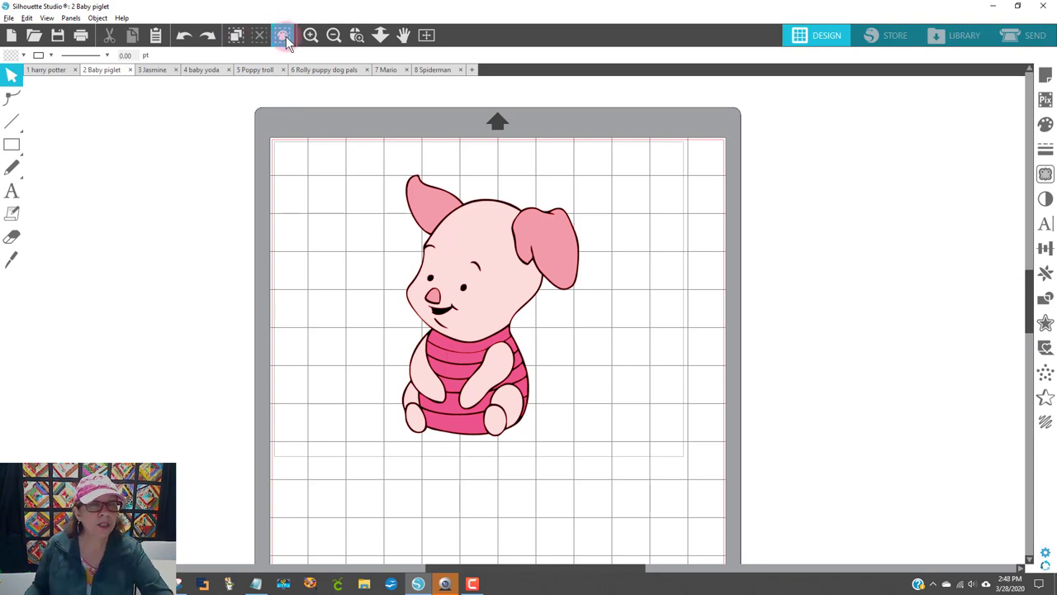
{"action": "left_click", "coordinate": [286, 36]}
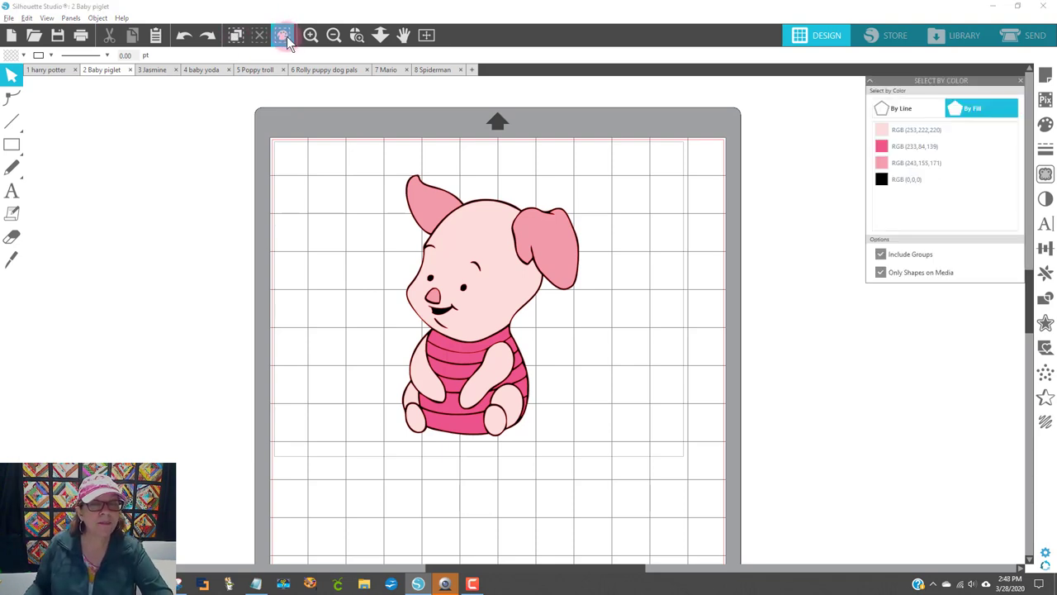
Combine all pieces with the pale pink fill RGB (253,222,220) into one compound path and move it beside the black layer
{"action": "left_click", "coordinate": [887, 108]}
{"action": "left_click", "coordinate": [995, 114]}
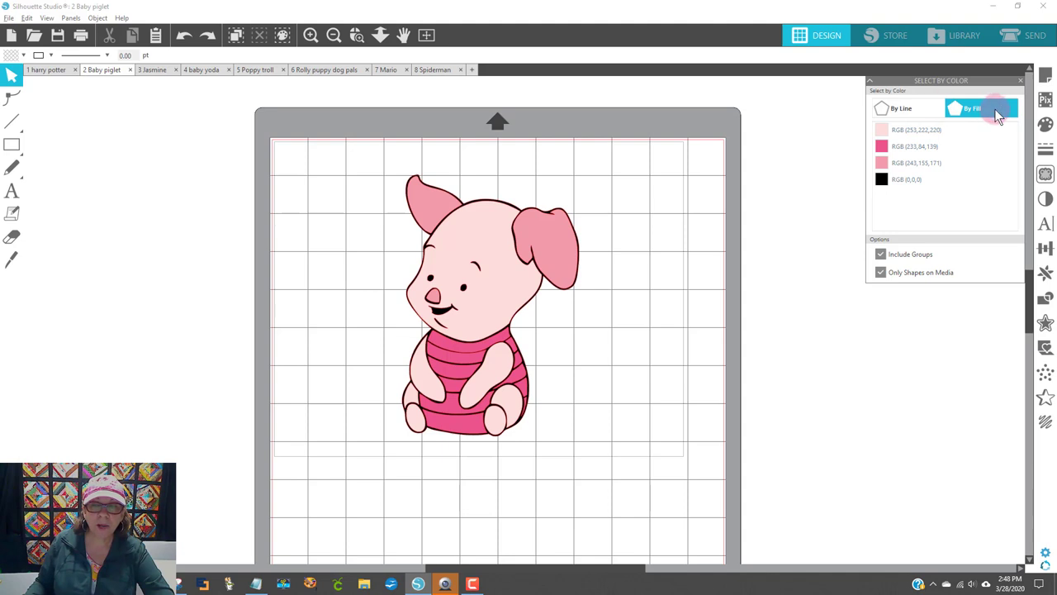
{"action": "left_click", "coordinate": [929, 132]}
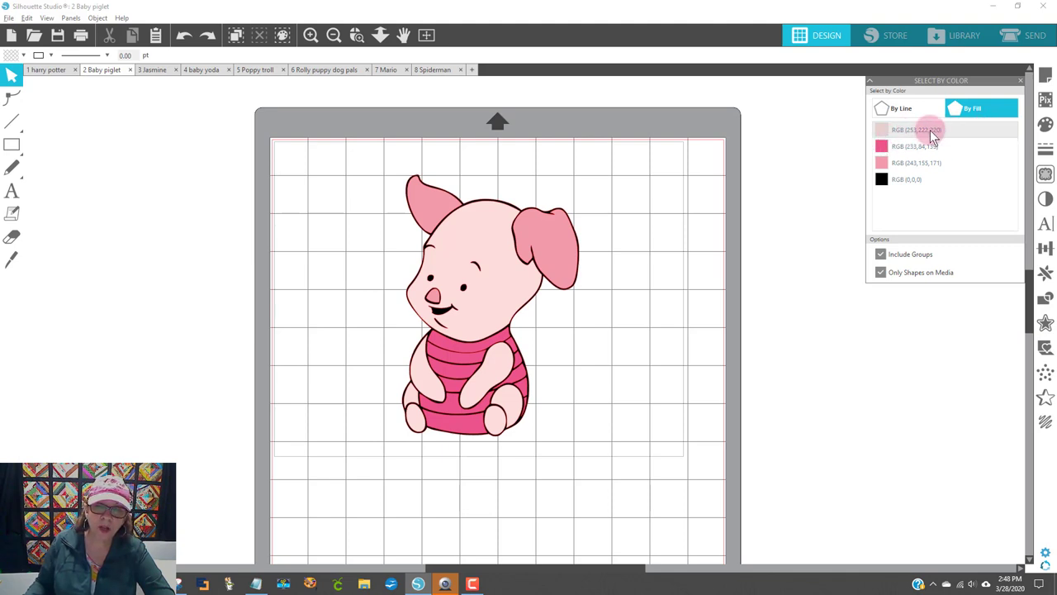
{"action": "left_click", "coordinate": [984, 130]}
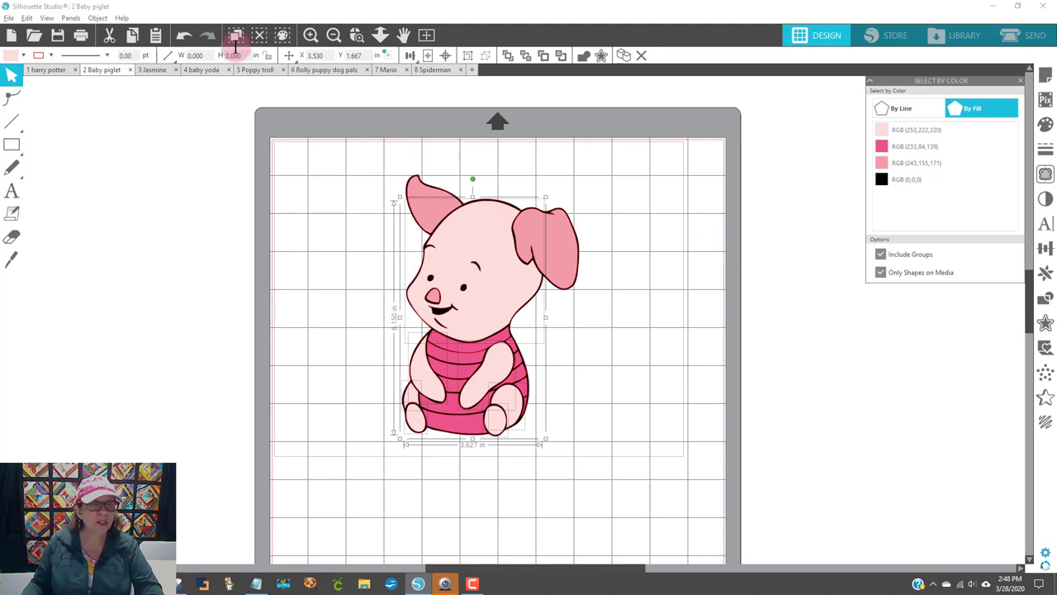
{"action": "left_click", "coordinate": [97, 18]}
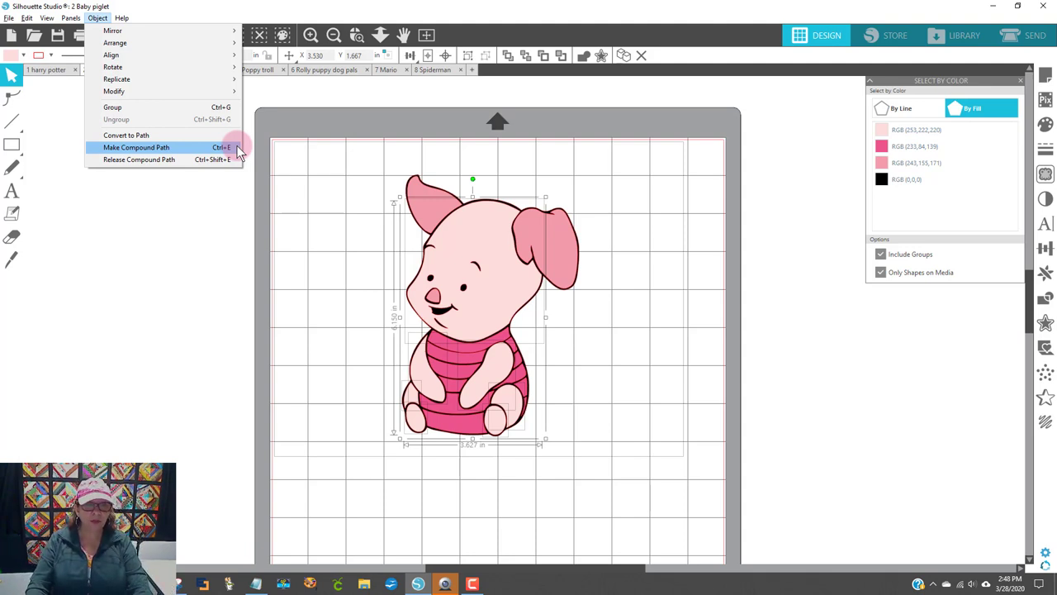
{"action": "left_click", "coordinate": [183, 151]}
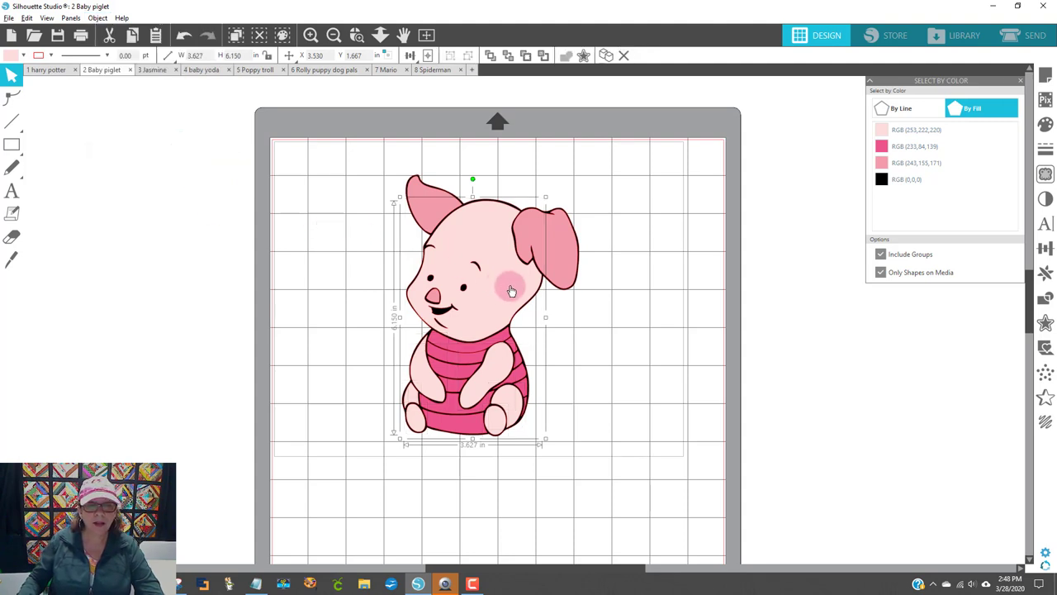
{"action": "left_click_drag", "start_coordinate": [510, 286], "coordinate": [752, 237]}
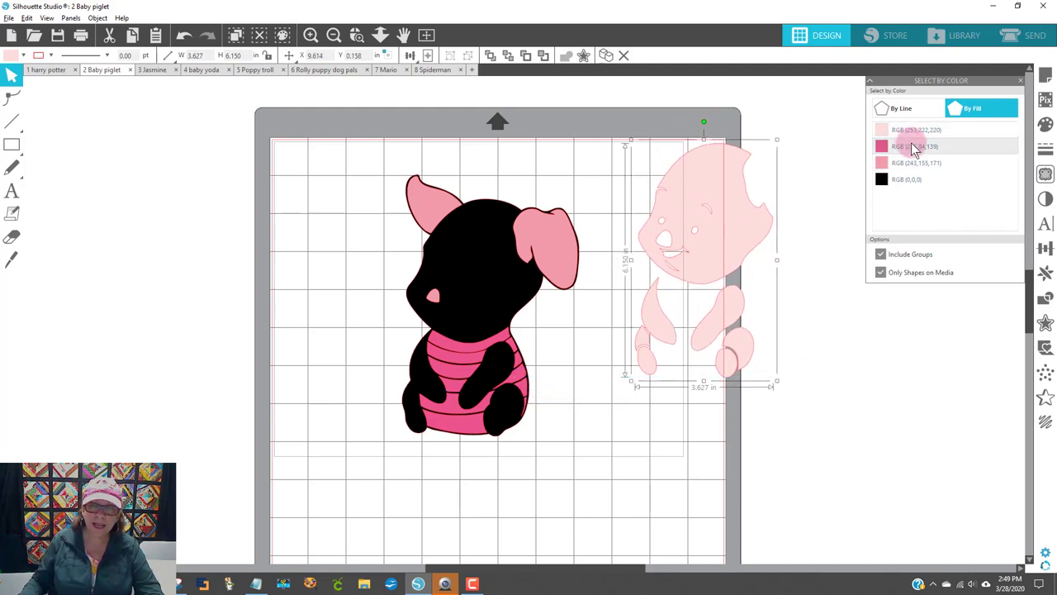
Make the outfit pieces filled RGB (233,84,139) a compound path and move it onto the separated pale pink body
{"action": "left_click", "coordinate": [963, 147]}
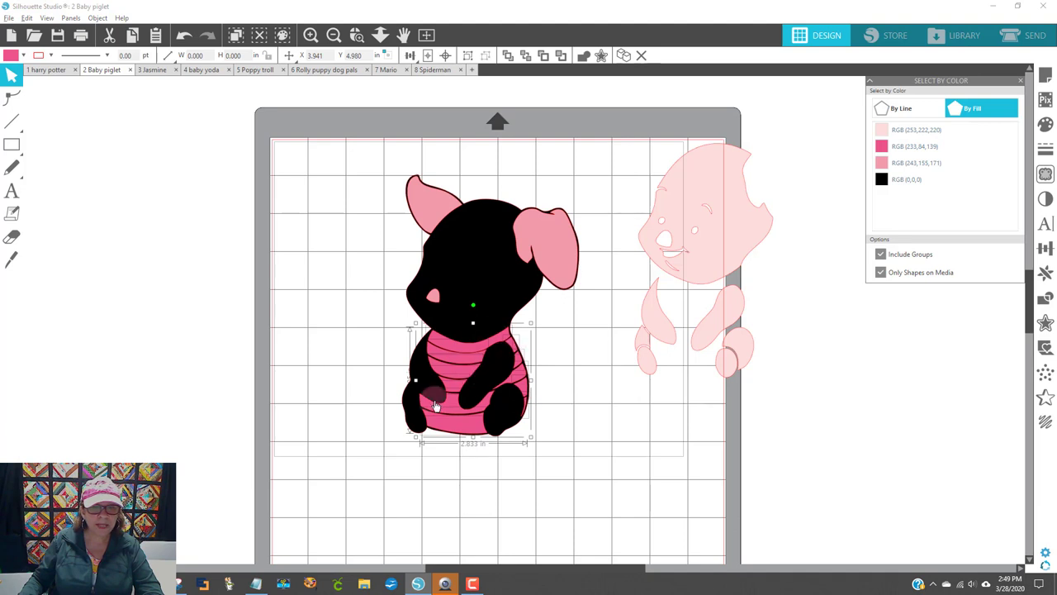
{"action": "left_click", "coordinate": [98, 18]}
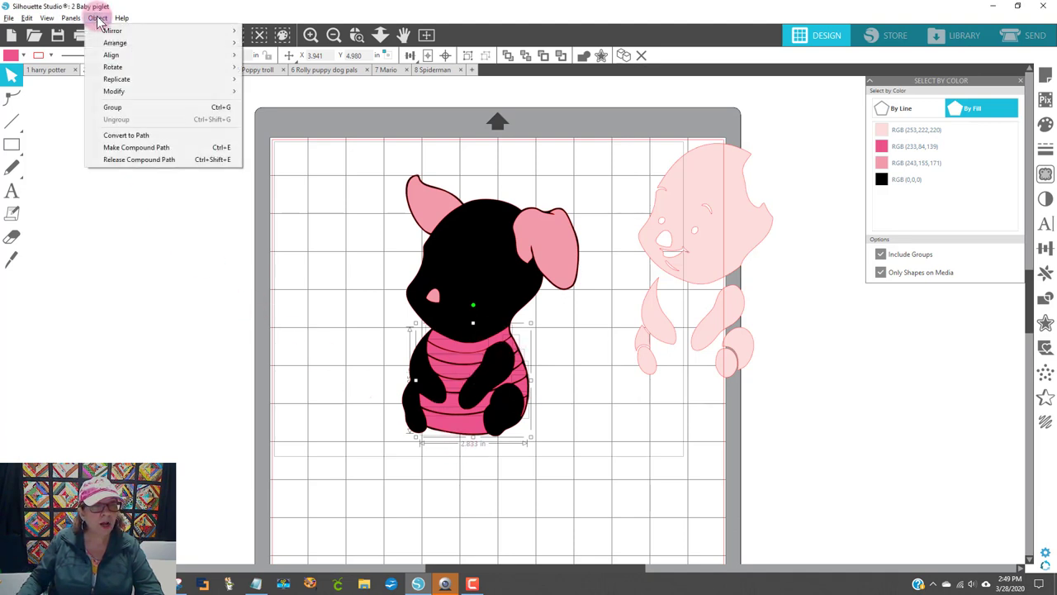
{"action": "left_click", "coordinate": [136, 146]}
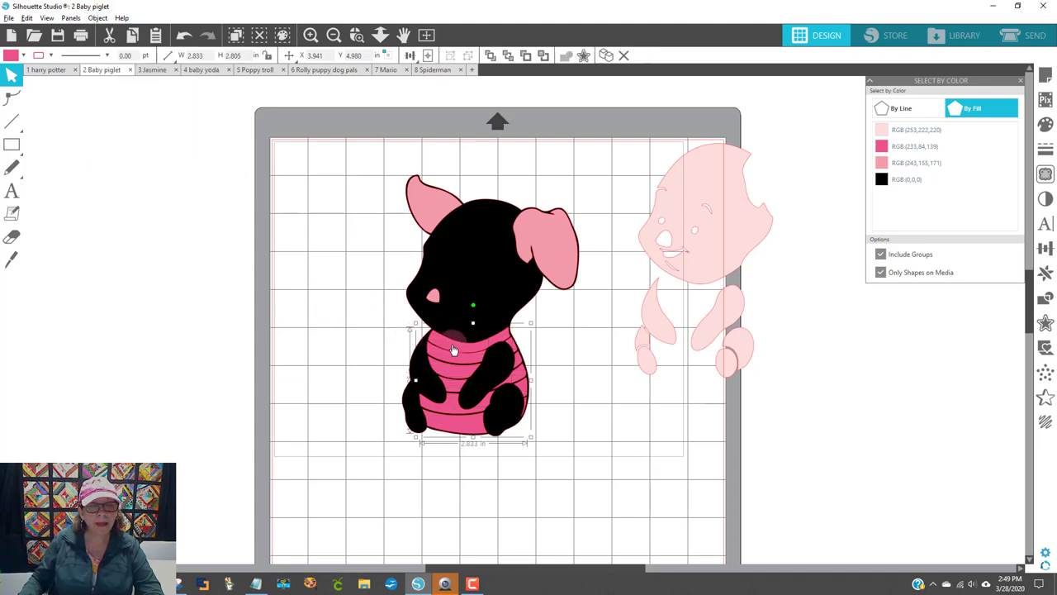
{"action": "left_click_drag", "start_coordinate": [454, 350], "coordinate": [685, 297]}
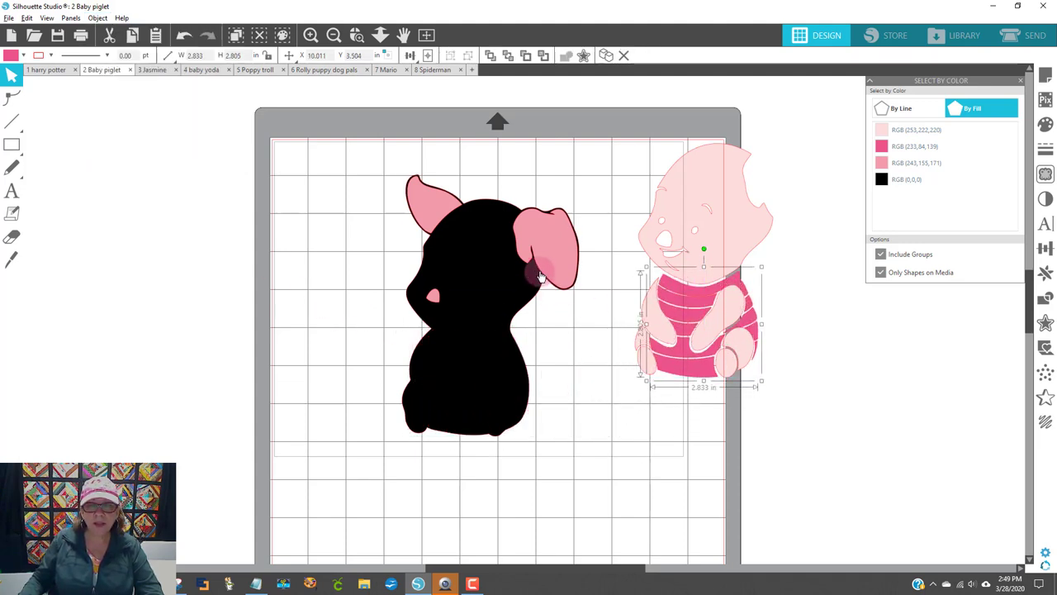
Make the ears and nose filled RGB (243,155,171) a compound path and move it onto the separated head
{"action": "left_click", "coordinate": [931, 164]}
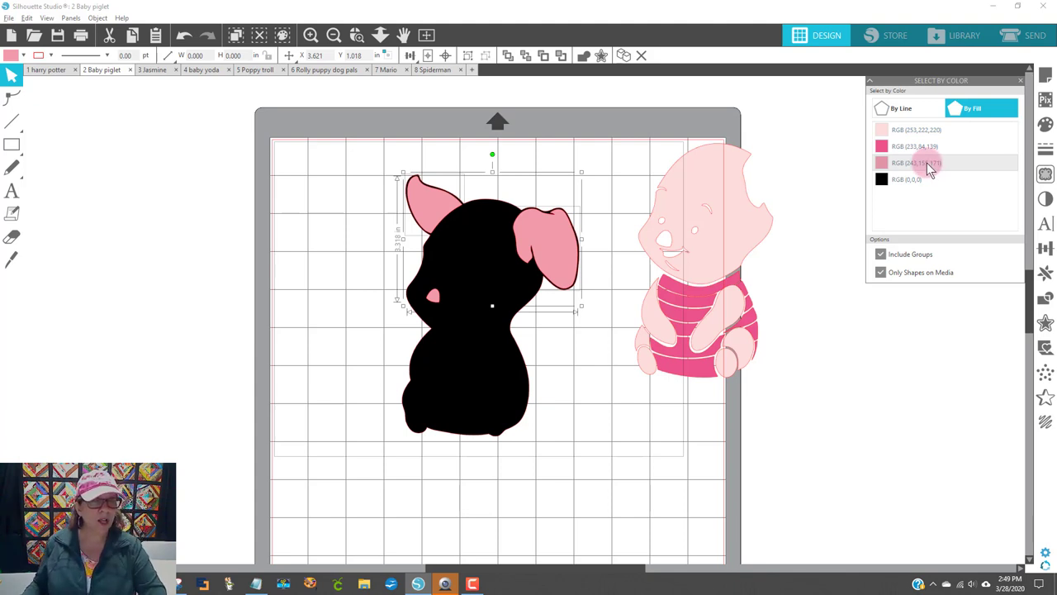
{"action": "left_click", "coordinate": [936, 163]}
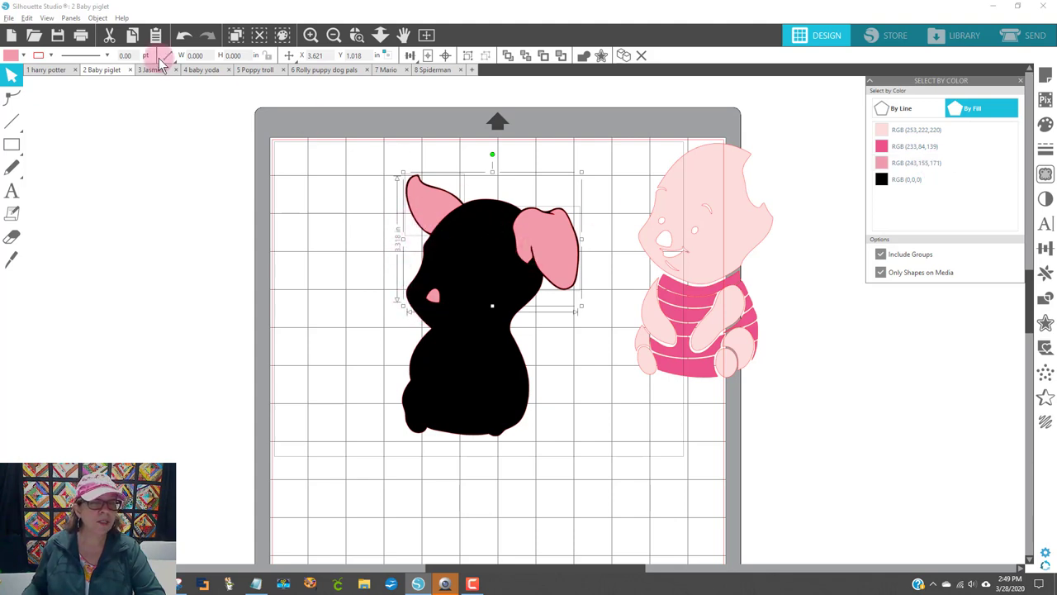
{"action": "left_click", "coordinate": [95, 18]}
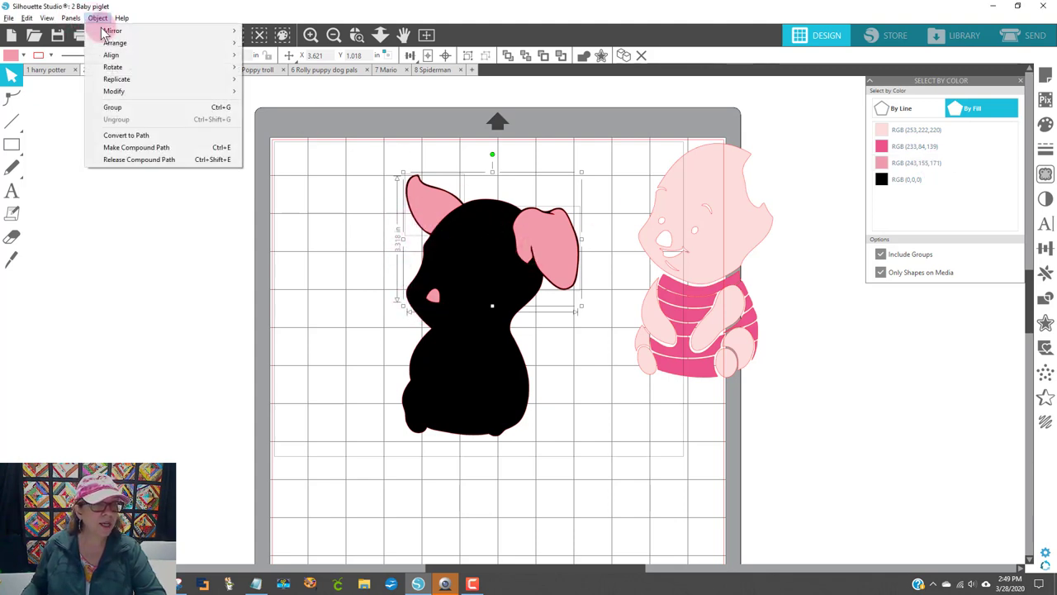
{"action": "left_click", "coordinate": [147, 149]}
{"action": "left_click_drag", "start_coordinate": [548, 260], "coordinate": [782, 205]}
Shift the black silhouette slightly upward on the page, keeping it as a single piece
{"action": "left_click_drag", "start_coordinate": [478, 328], "coordinate": [456, 307]}
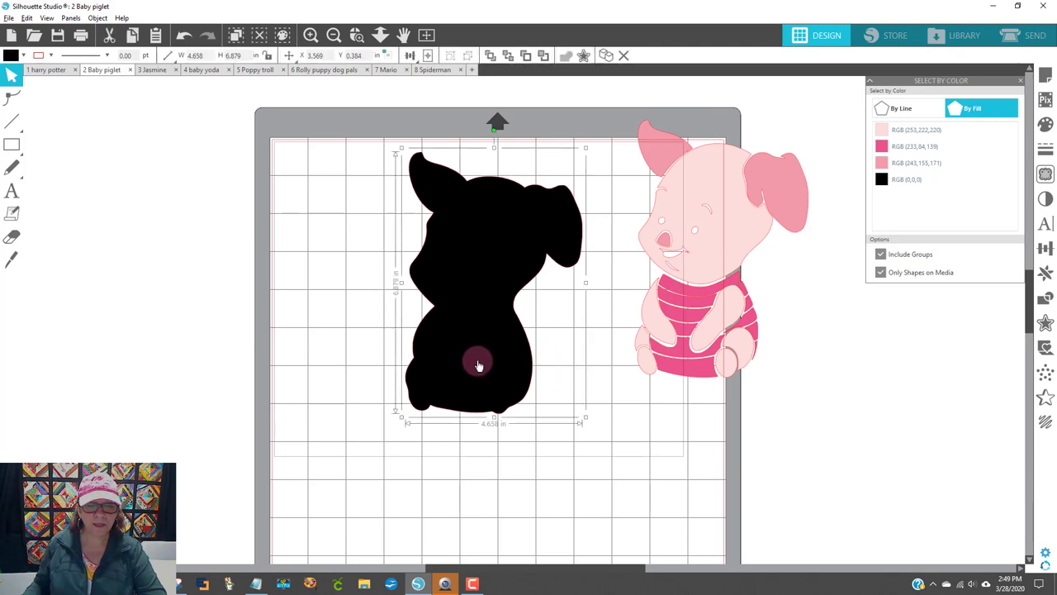
{"action": "left_click", "coordinate": [97, 18]}
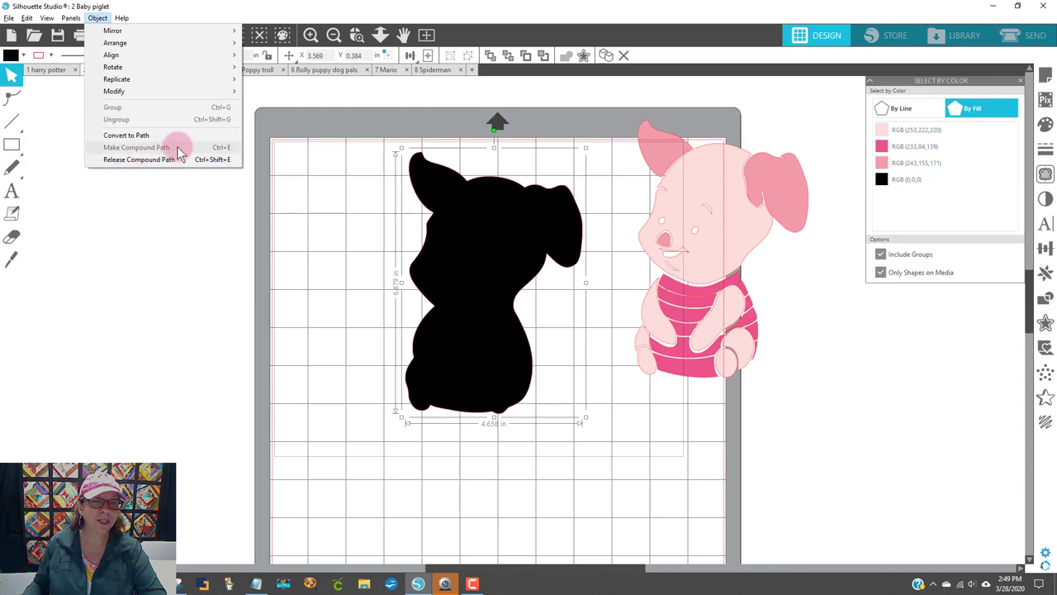
{"action": "left_click", "coordinate": [165, 228]}
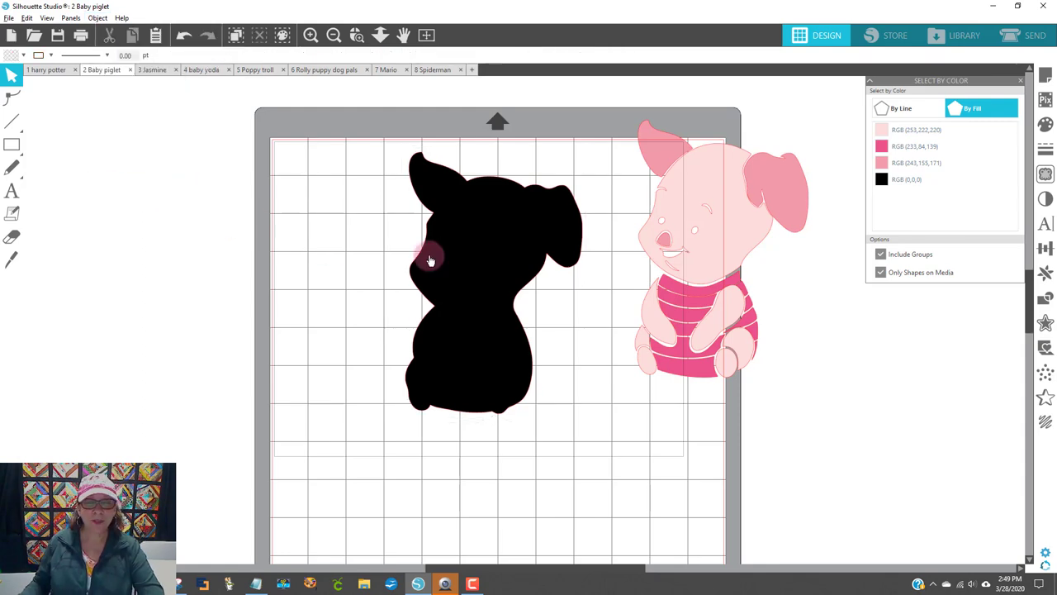
Move the pale pink, ear-and-nose and outfit compound paths back over the black silhouette to reassemble Piglet
{"action": "left_click_drag", "start_coordinate": [704, 260], "coordinate": [487, 268]}
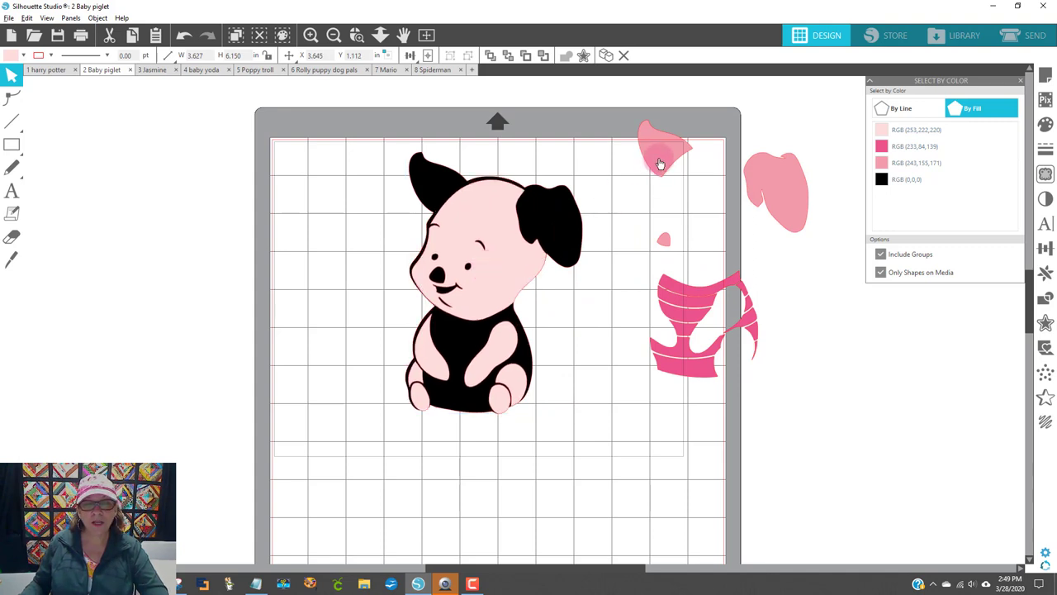
{"action": "left_click_drag", "start_coordinate": [661, 156], "coordinate": [438, 184]}
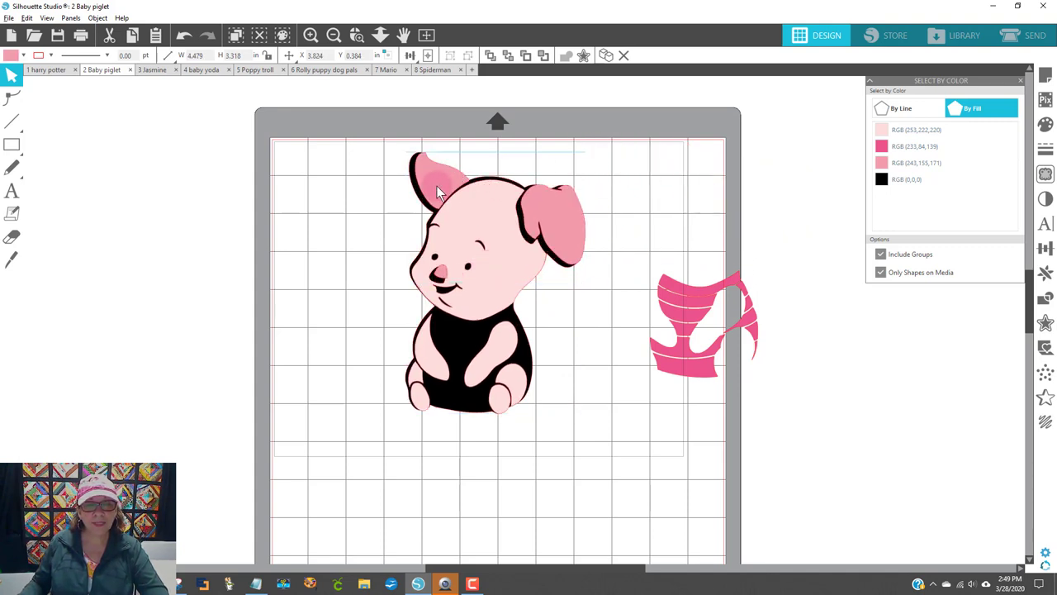
{"action": "left_click_drag", "start_coordinate": [614, 267], "coordinate": [570, 311]}
{"action": "left_click_drag", "start_coordinate": [680, 303], "coordinate": [462, 299]}
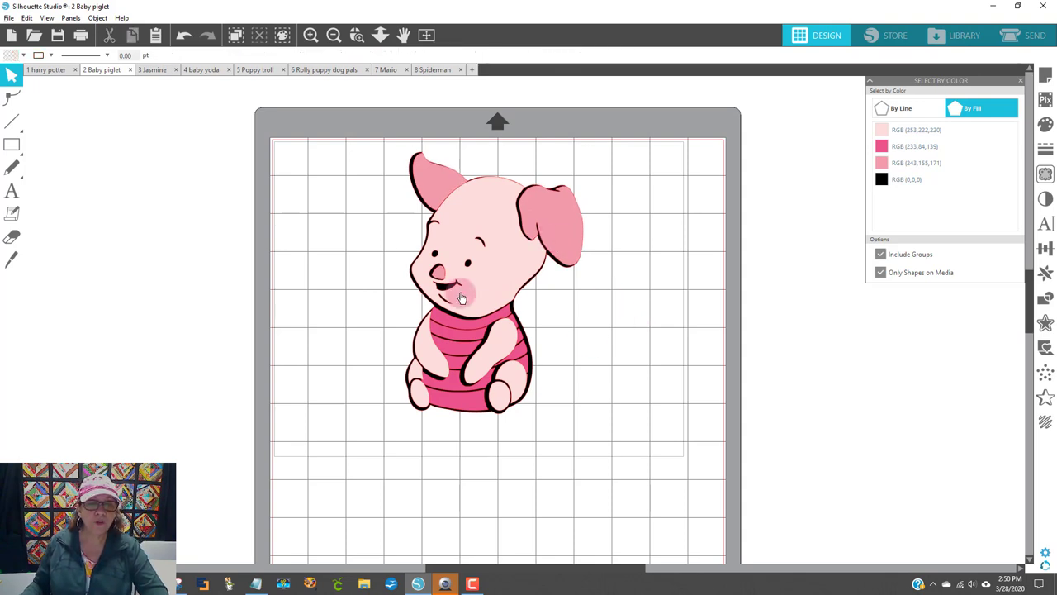
Open the cut setup organized by fill color and turn off cutting for all four fill colors
{"action": "left_click", "coordinate": [1033, 37]}
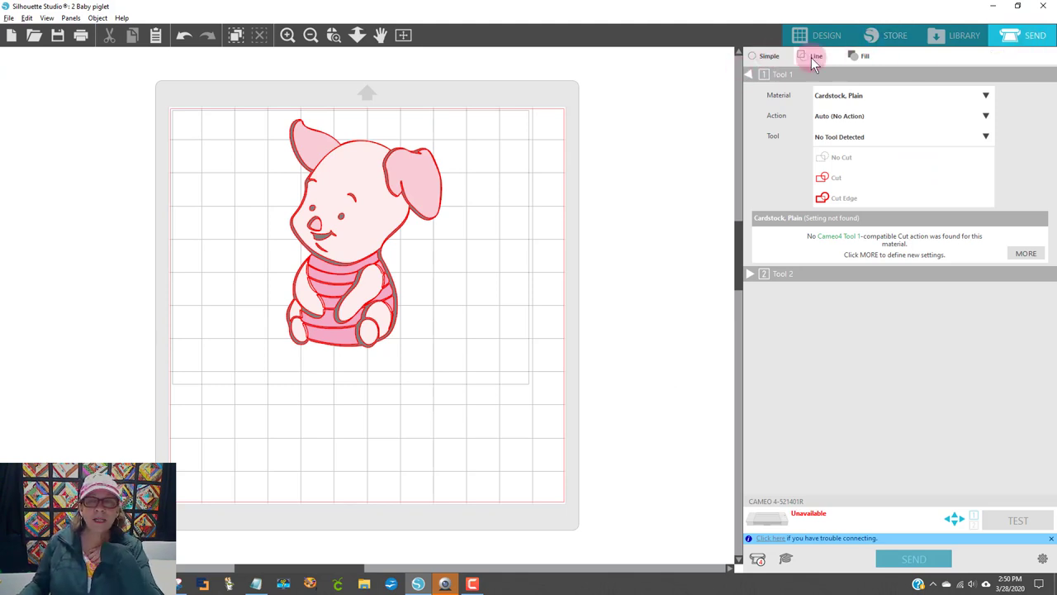
{"action": "left_click", "coordinate": [864, 55]}
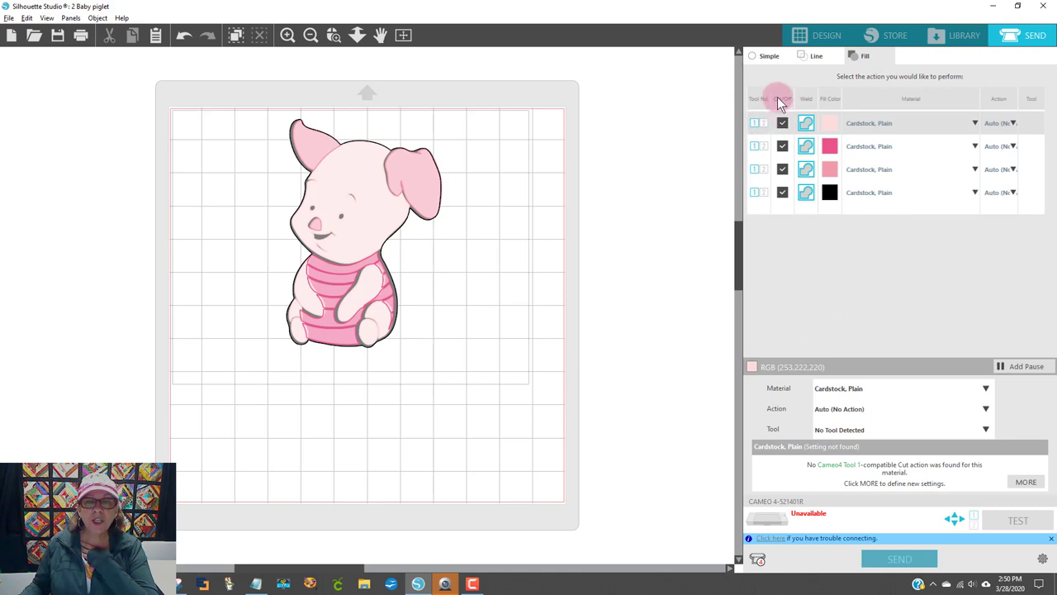
{"action": "left_click", "coordinate": [785, 145]}
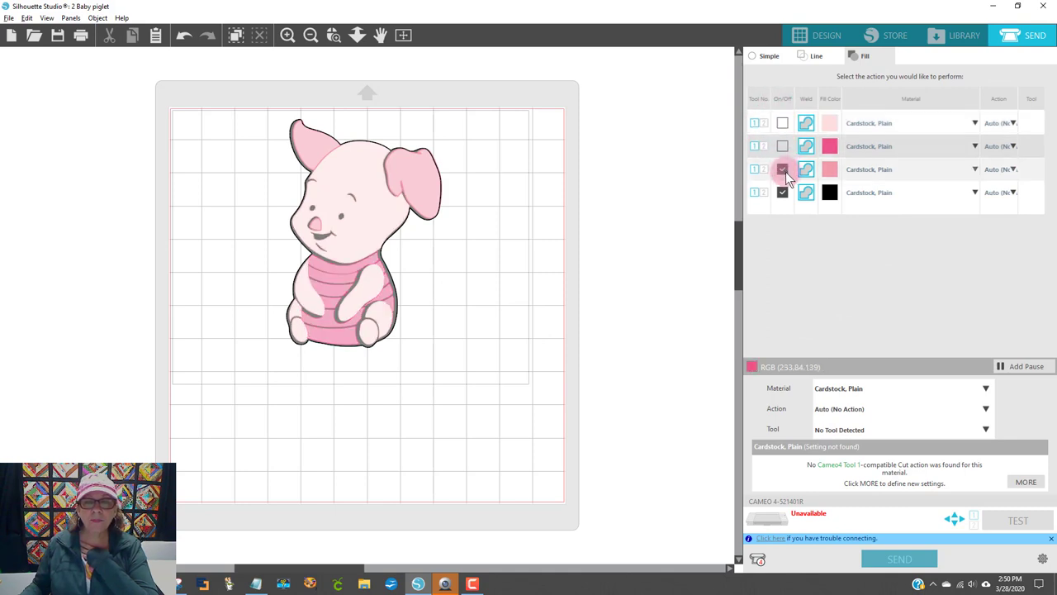
{"action": "left_click", "coordinate": [785, 170]}
{"action": "left_click", "coordinate": [783, 191]}
{"action": "left_click", "coordinate": [347, 405]}
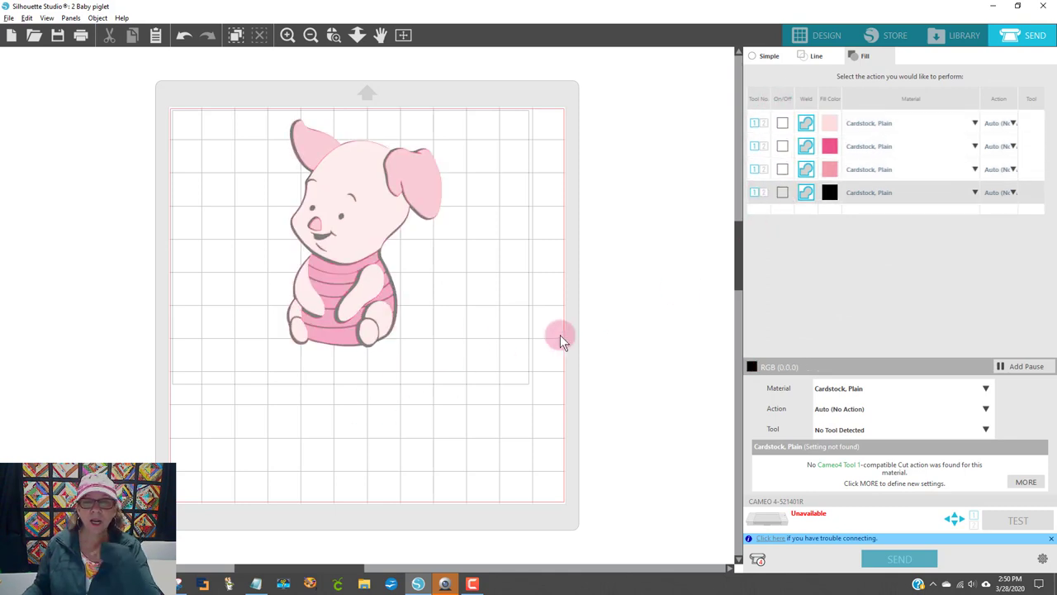
Enable cutting only for RGB (253,222,220) and separate the pale pink pieces into the mat's upper-left area, away from the other layers
{"action": "left_click", "coordinate": [784, 123]}
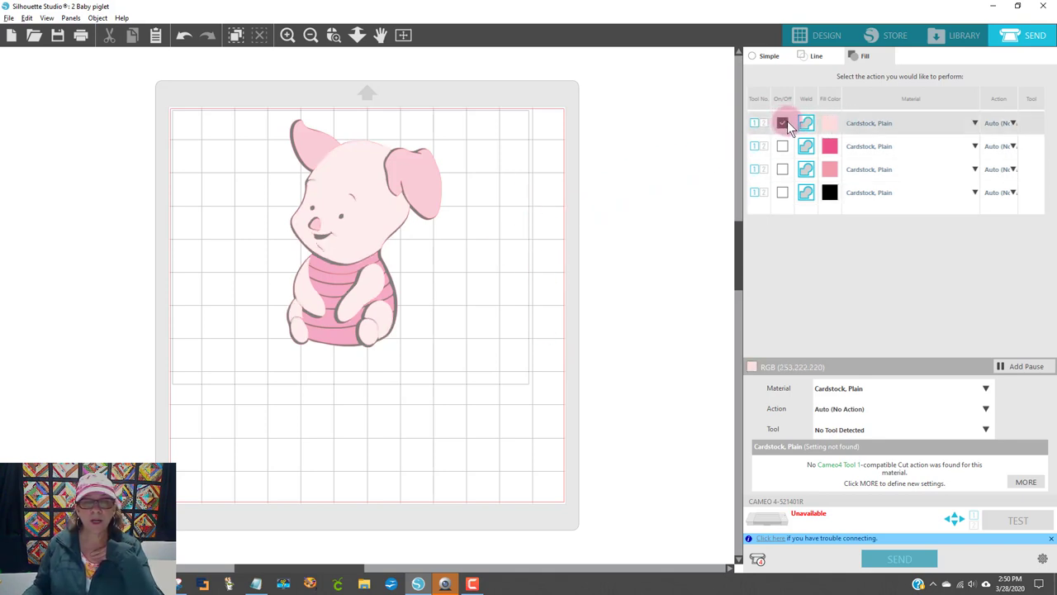
{"action": "left_click_drag", "start_coordinate": [357, 199], "coordinate": [267, 173]}
{"action": "left_click_drag", "start_coordinate": [354, 209], "coordinate": [464, 286]}
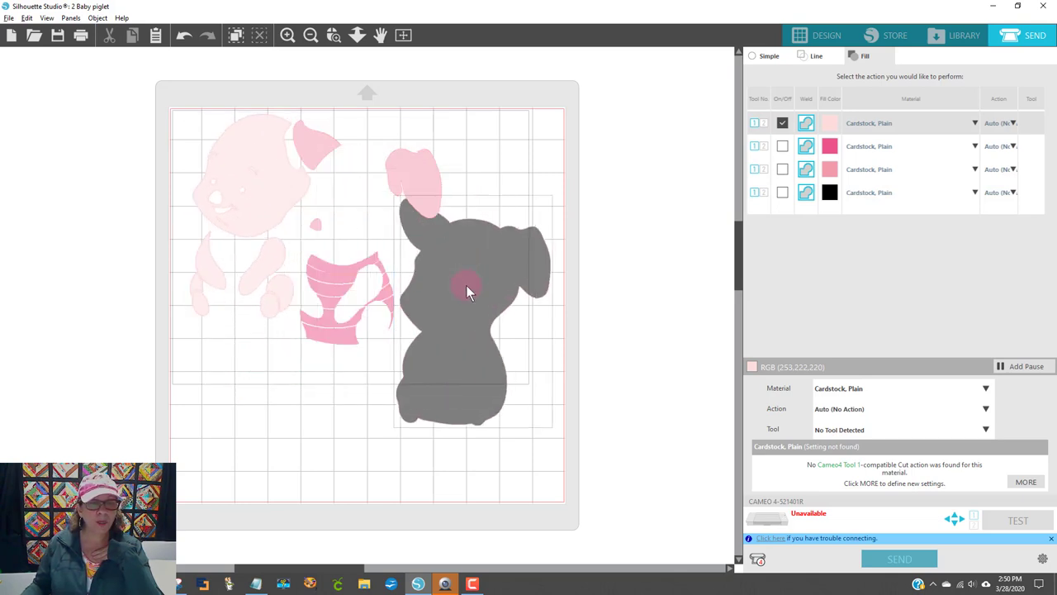
{"action": "left_click_drag", "start_coordinate": [338, 273], "coordinate": [434, 384]}
{"action": "left_click_drag", "start_coordinate": [399, 212], "coordinate": [509, 293]}
{"action": "left_click_drag", "start_coordinate": [262, 193], "coordinate": [241, 185]}
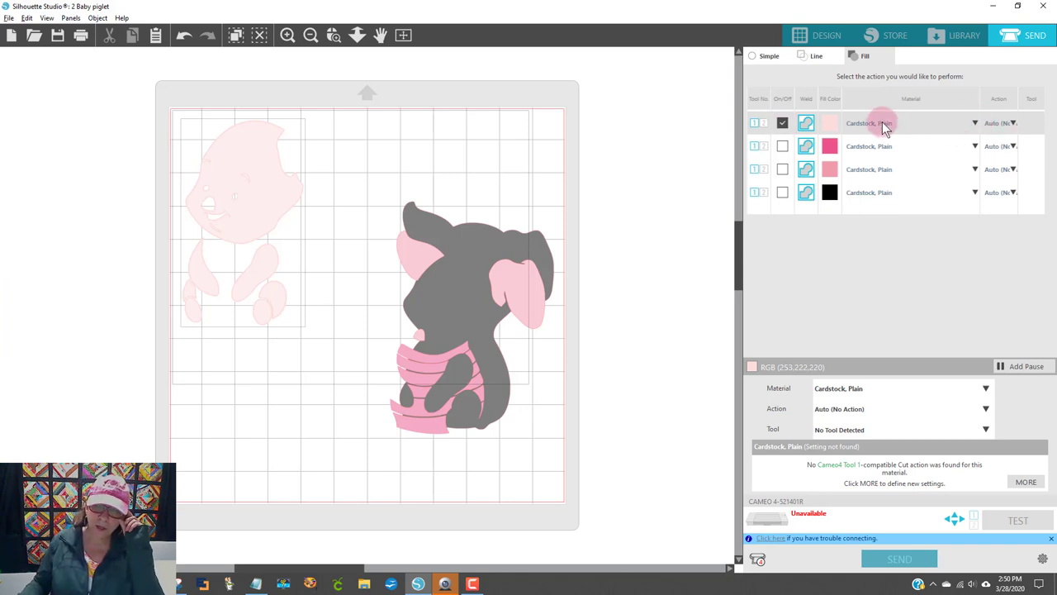
Set the RGB (253,222,220) layer's action to Cut and its tool to AutoBlade
{"action": "left_click", "coordinate": [1014, 124]}
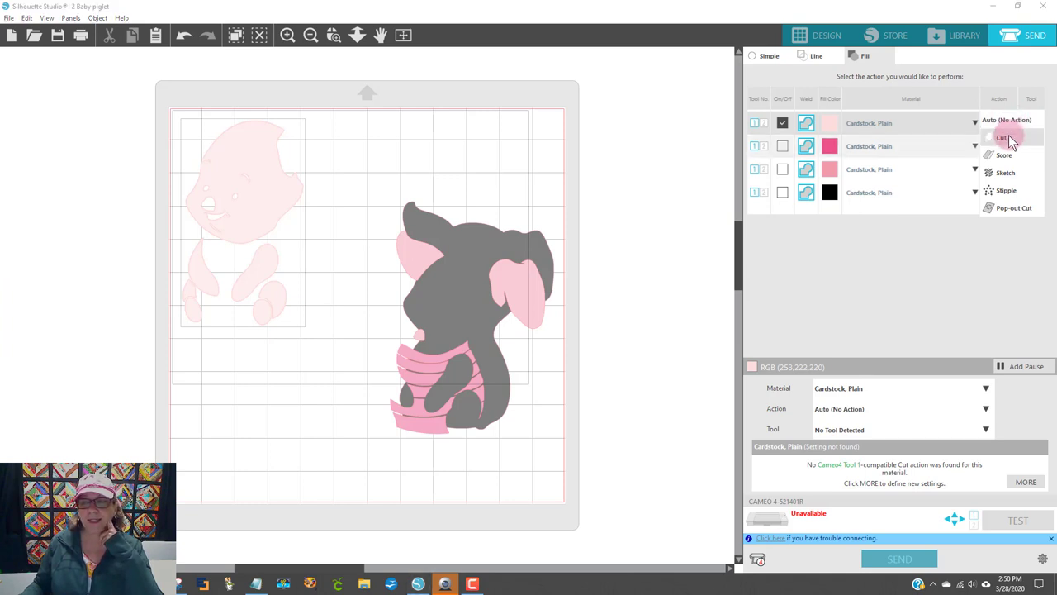
{"action": "left_click", "coordinate": [1004, 138]}
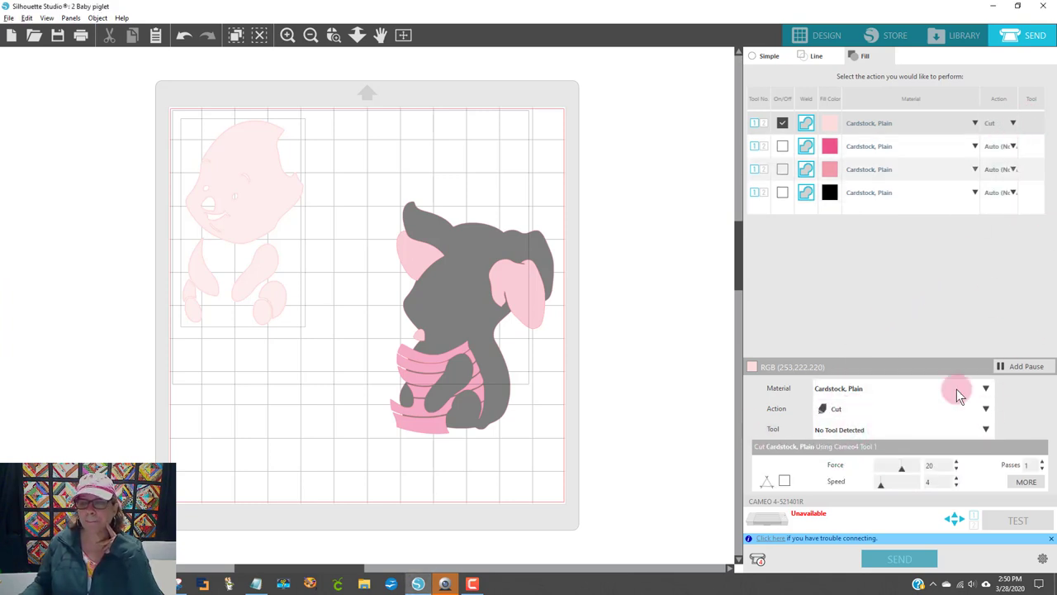
{"action": "left_click", "coordinate": [986, 428]}
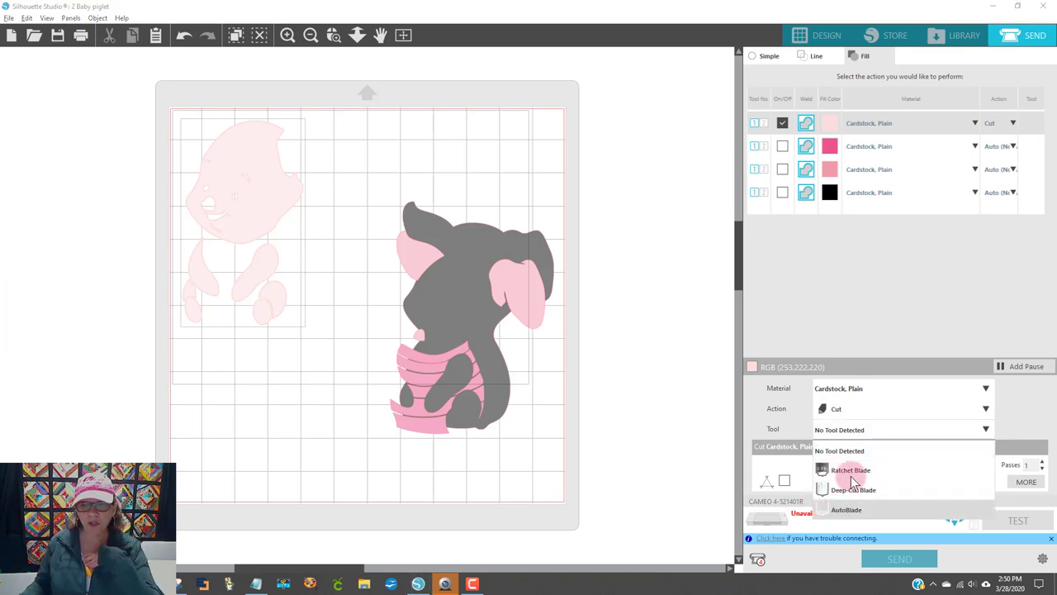
{"action": "left_click", "coordinate": [839, 510]}
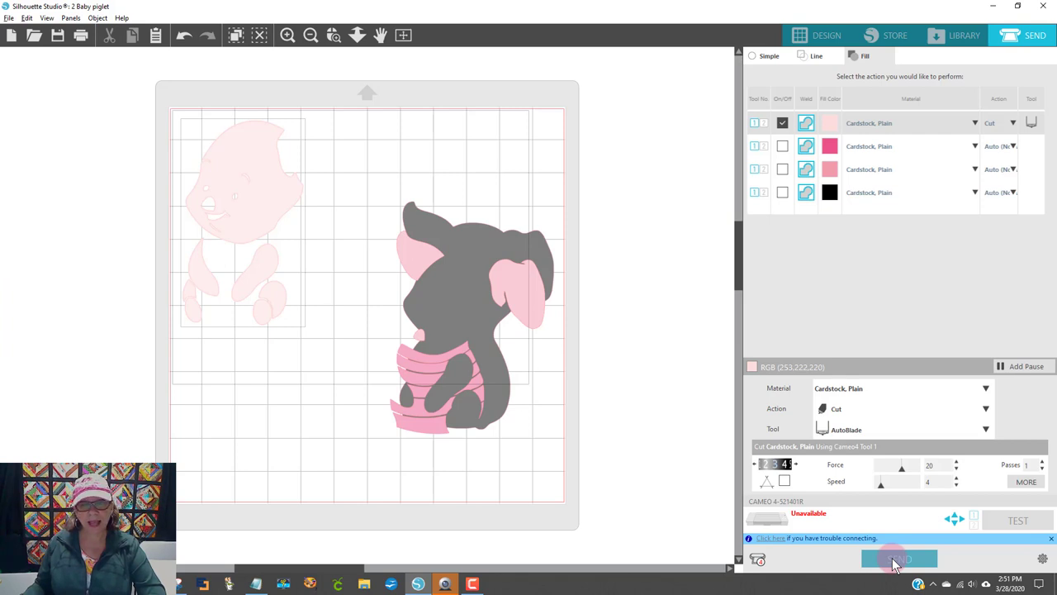
Move the pale pink pieces off the mat, enable only RGB (233,84,139), and place the outfit in the mat's upper-left corner
{"action": "left_click_drag", "start_coordinate": [247, 196], "coordinate": [78, 255]}
{"action": "left_click", "coordinate": [783, 122]}
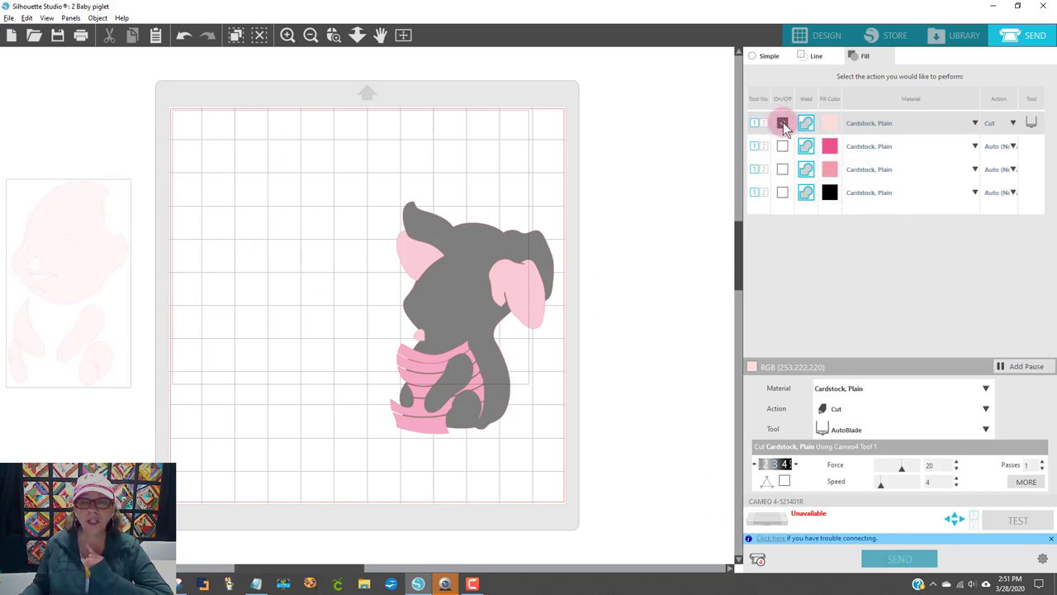
{"action": "left_click", "coordinate": [784, 147]}
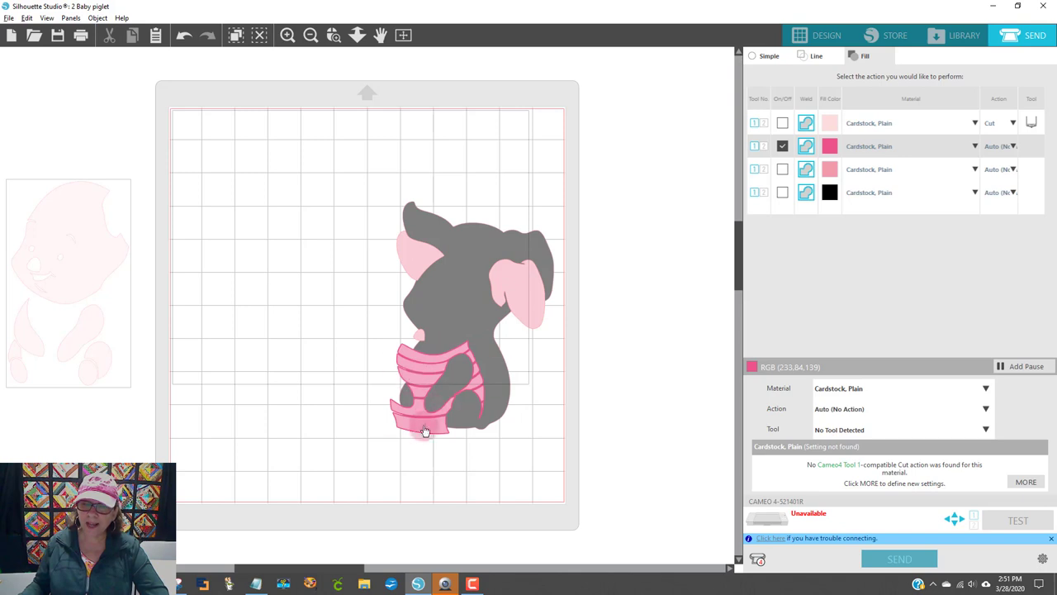
{"action": "left_click_drag", "start_coordinate": [426, 388], "coordinate": [498, 153]}
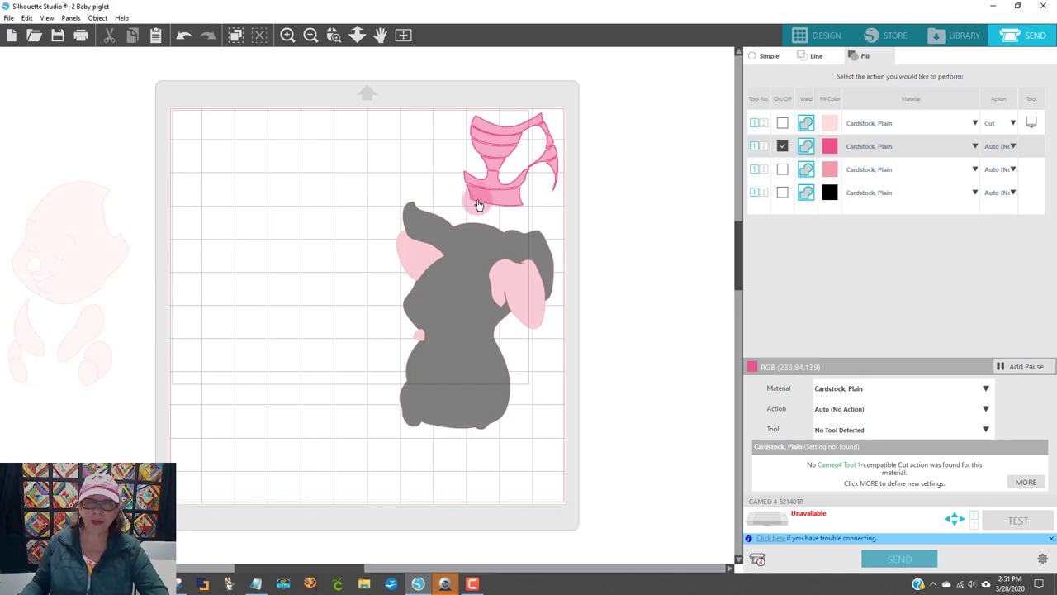
{"action": "left_click_drag", "start_coordinate": [499, 196], "coordinate": [219, 194]}
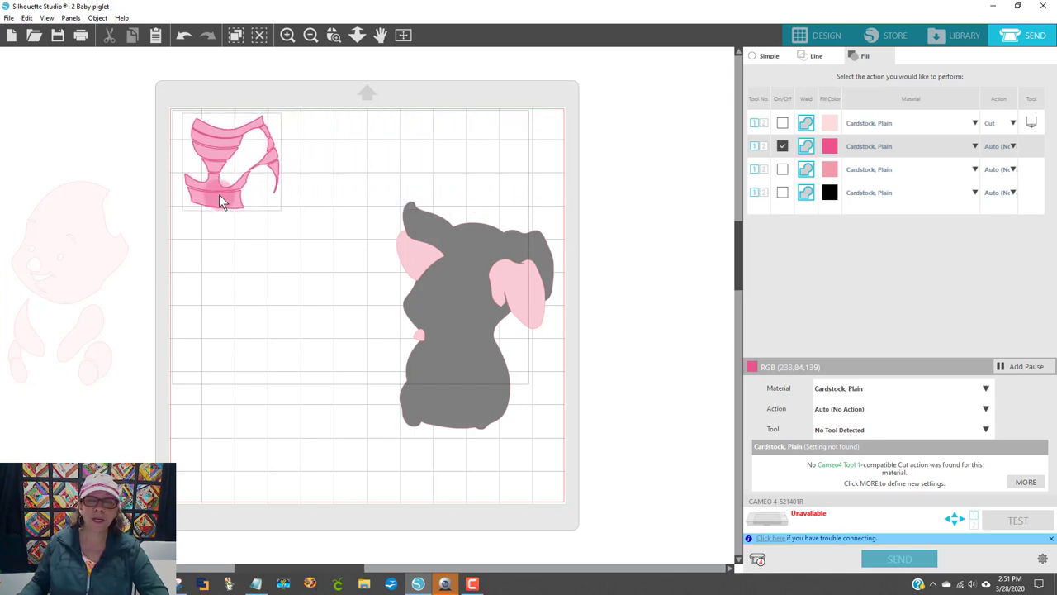
Set the RGB (233,84,139) action to Cut and reselect AutoBlade as the tool for RGB (253,222,220)
{"action": "left_click", "coordinate": [1011, 146]}
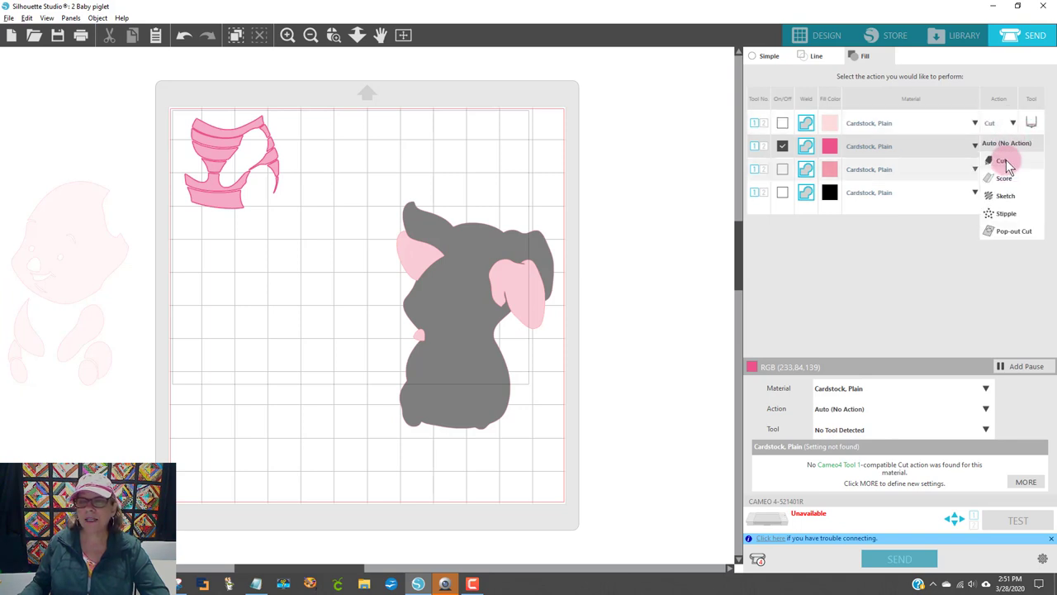
{"action": "left_click", "coordinate": [1002, 161]}
{"action": "left_click", "coordinate": [1033, 123]}
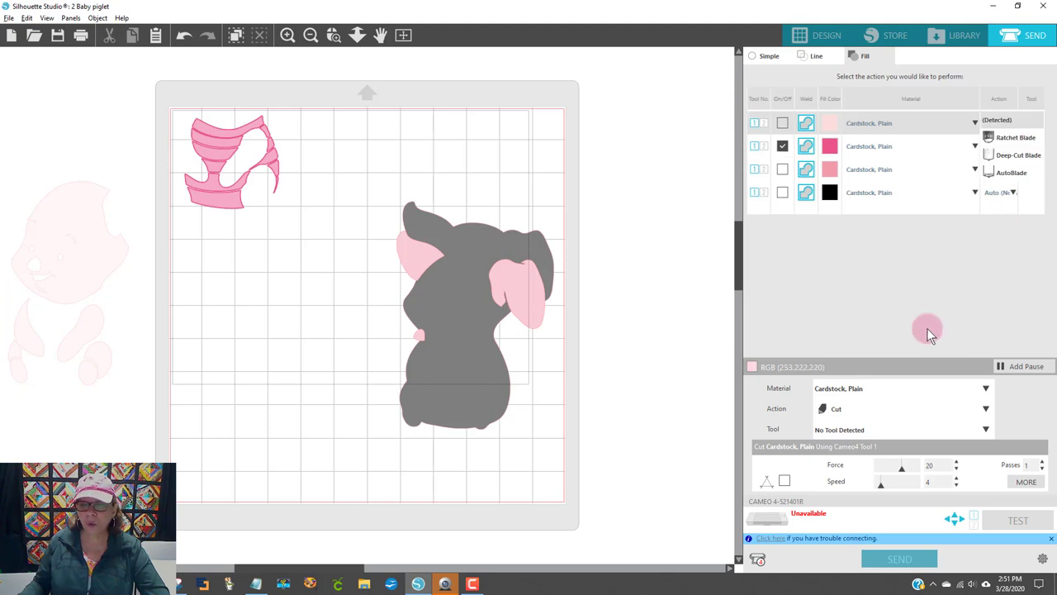
{"action": "left_click", "coordinate": [831, 433]}
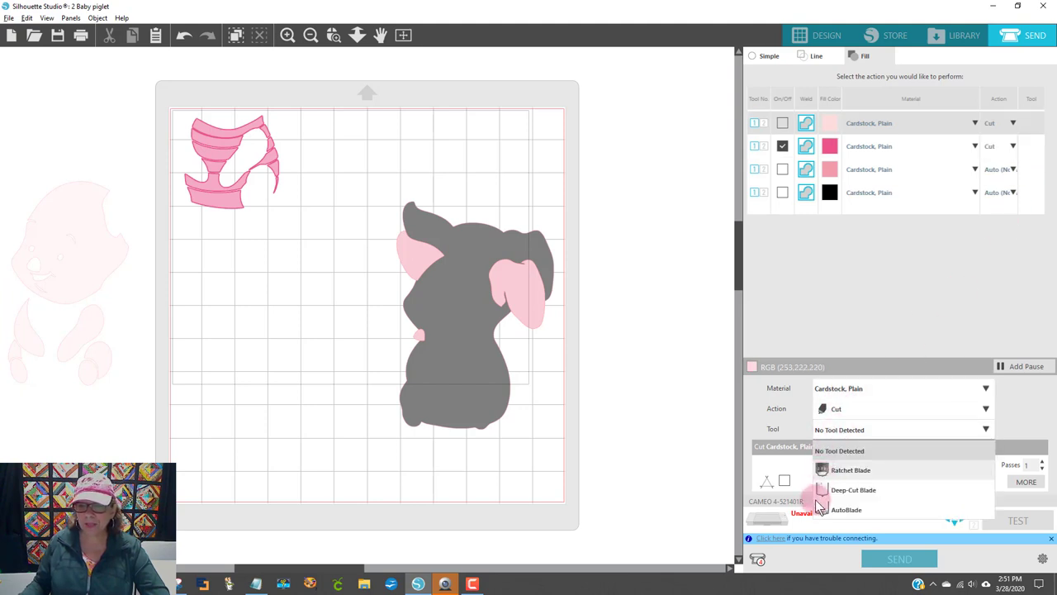
{"action": "left_click", "coordinate": [871, 424]}
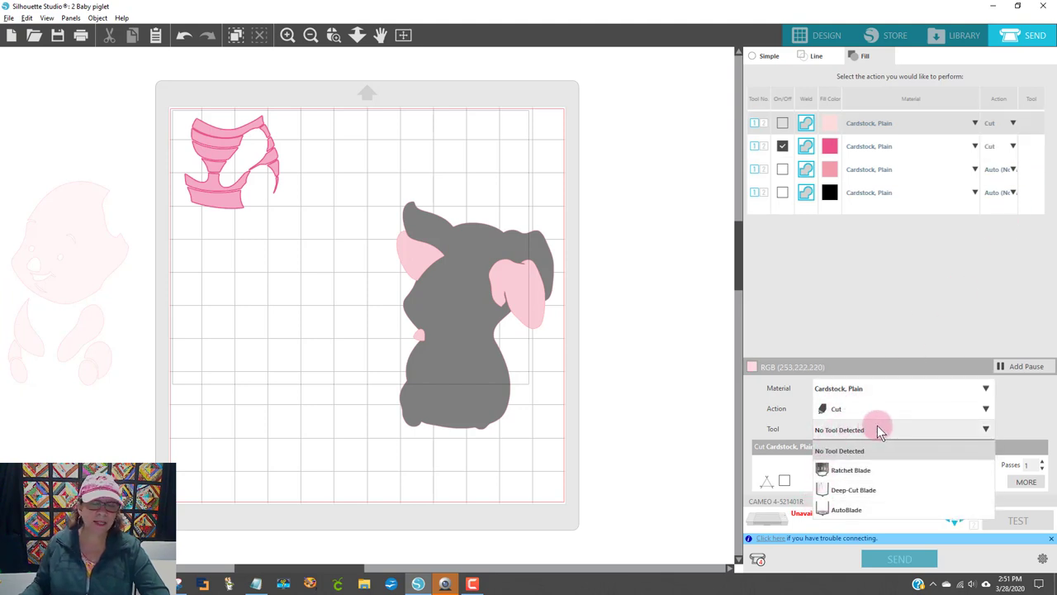
{"action": "left_click", "coordinate": [846, 509]}
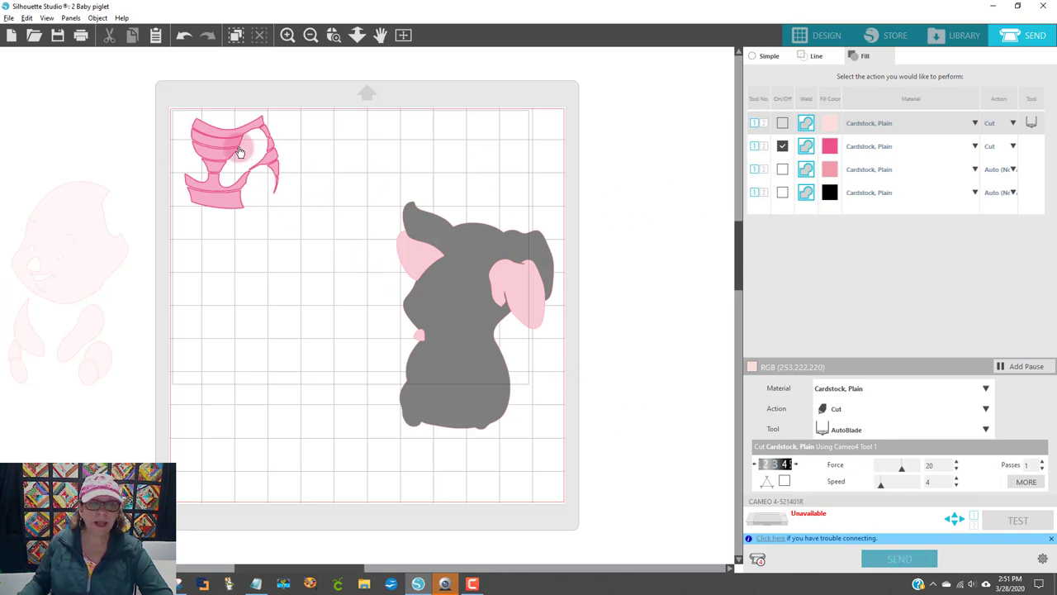
Move the outfit off the mat, enable only RGB (243,155,171), and place the ears and nose in the mat's upper-left area
{"action": "left_click_drag", "start_coordinate": [239, 147], "coordinate": [59, 150]}
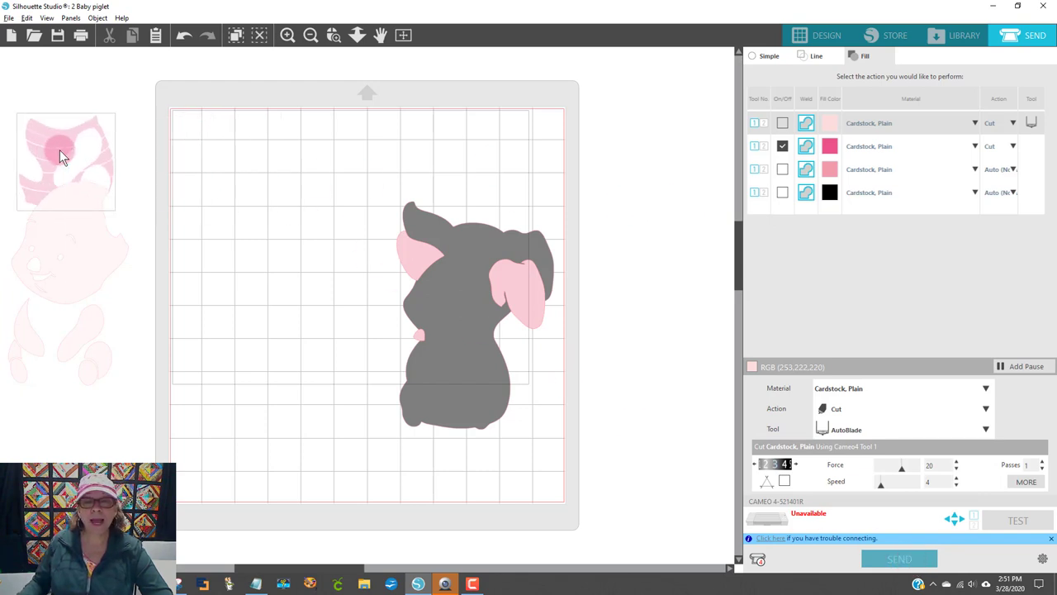
{"action": "left_click", "coordinate": [782, 147]}
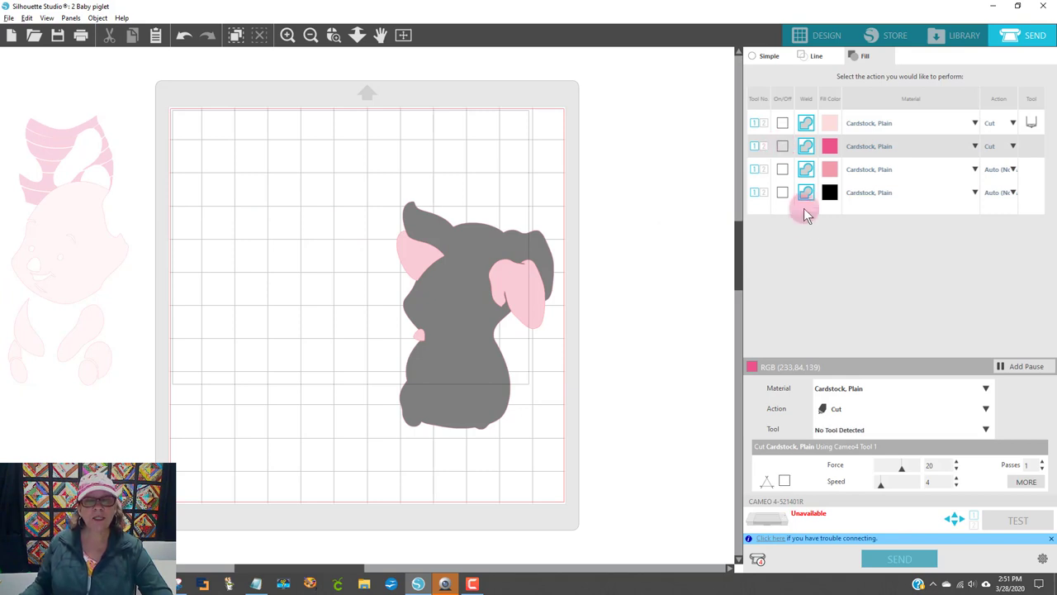
{"action": "left_click", "coordinate": [782, 170]}
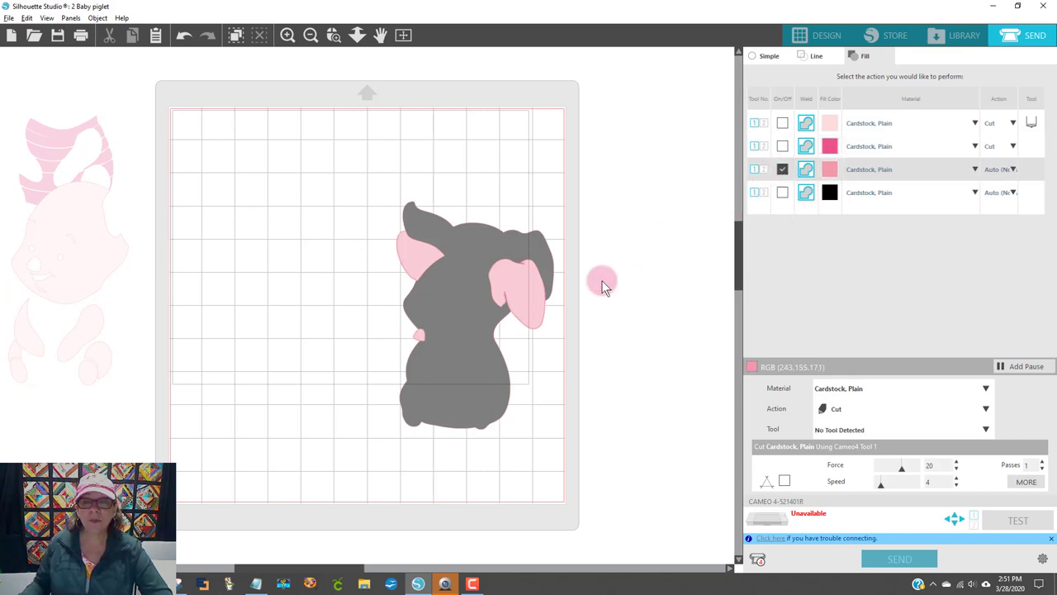
{"action": "left_click_drag", "start_coordinate": [517, 289], "coordinate": [315, 178]}
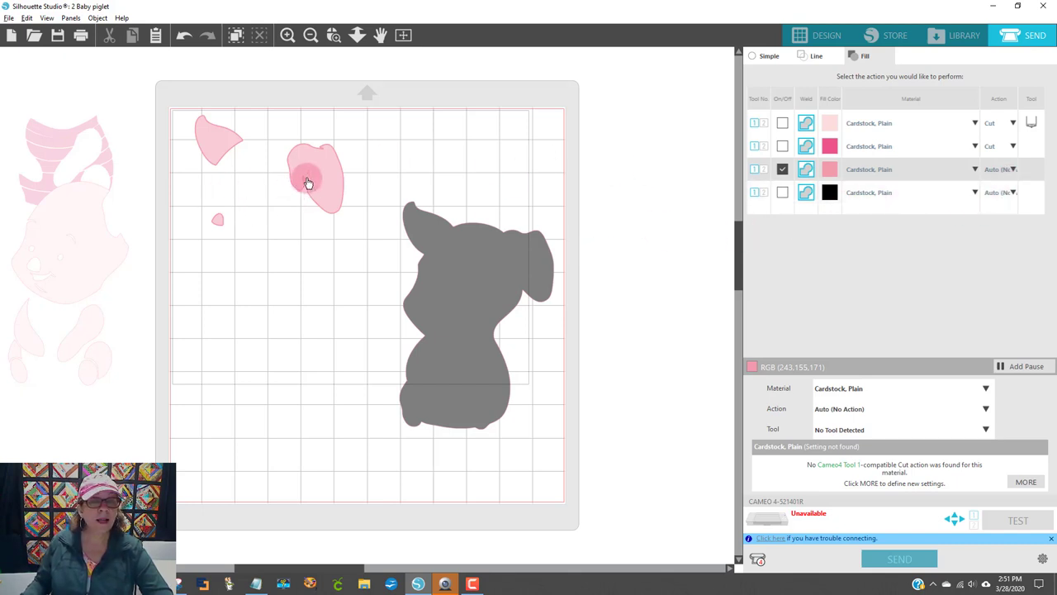
Move the ears and nose off the mat, shift the black silhouette toward its upper-left area, and enable only RGB (0,0,0)
{"action": "left_click_drag", "start_coordinate": [307, 182], "coordinate": [90, 223]}
{"action": "left_click_drag", "start_coordinate": [507, 276], "coordinate": [265, 210]}
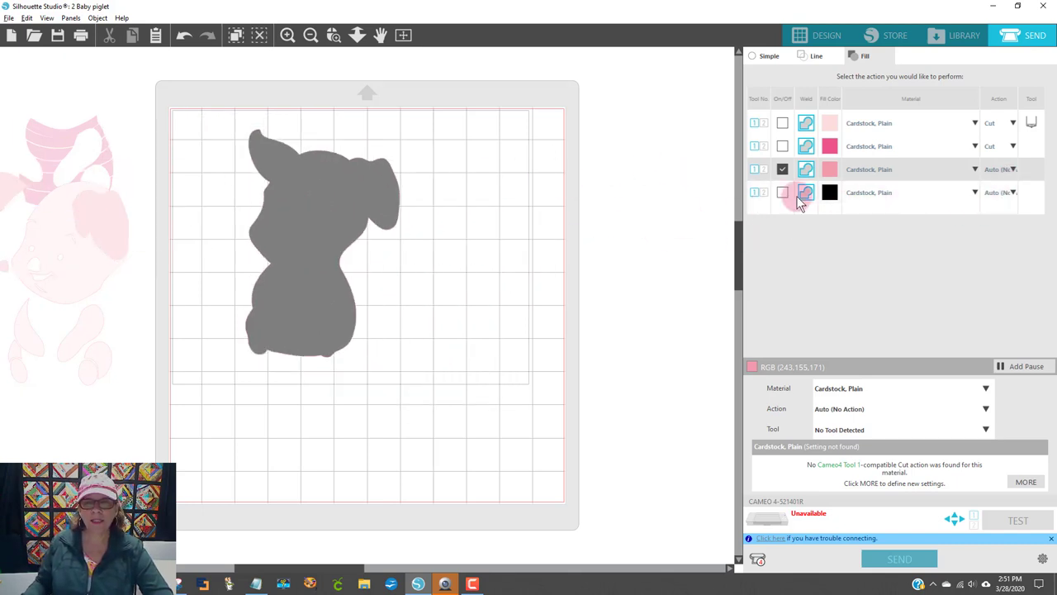
{"action": "left_click", "coordinate": [782, 191]}
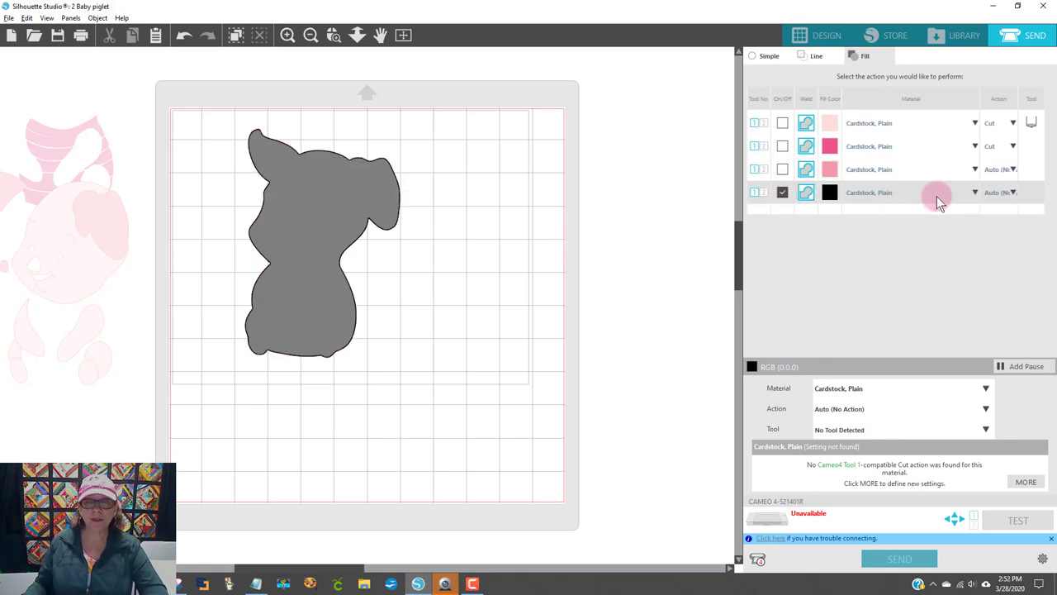
Return to the design view and reassemble Piglet by moving the pale pink, ear-and-nose and outfit pieces onto the black silhouette
{"action": "left_click", "coordinate": [827, 37]}
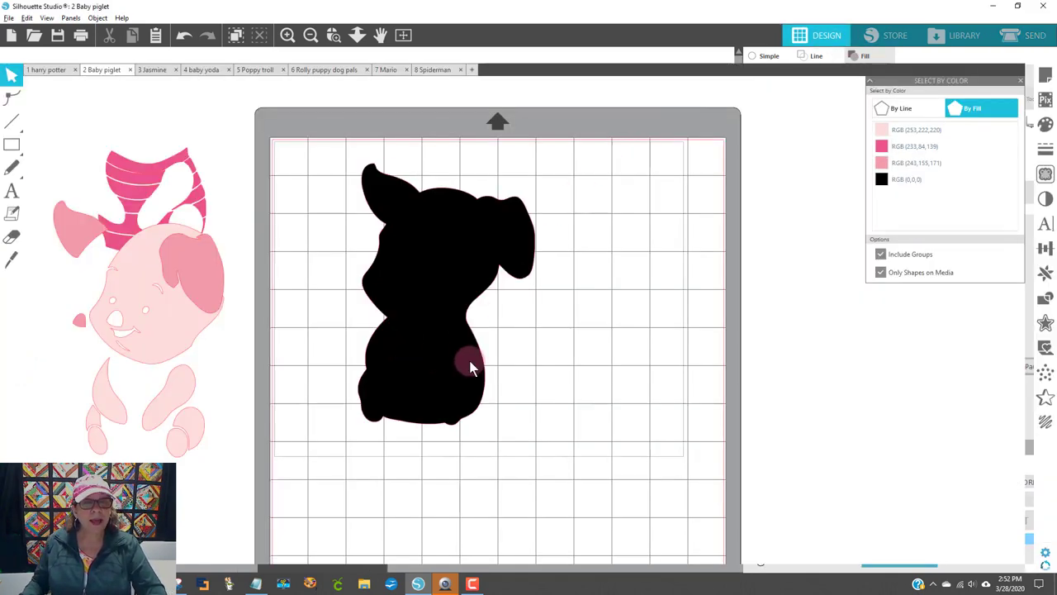
{"action": "left_click_drag", "start_coordinate": [211, 363], "coordinate": [455, 329]}
{"action": "left_click_drag", "start_coordinate": [207, 295], "coordinate": [533, 268]}
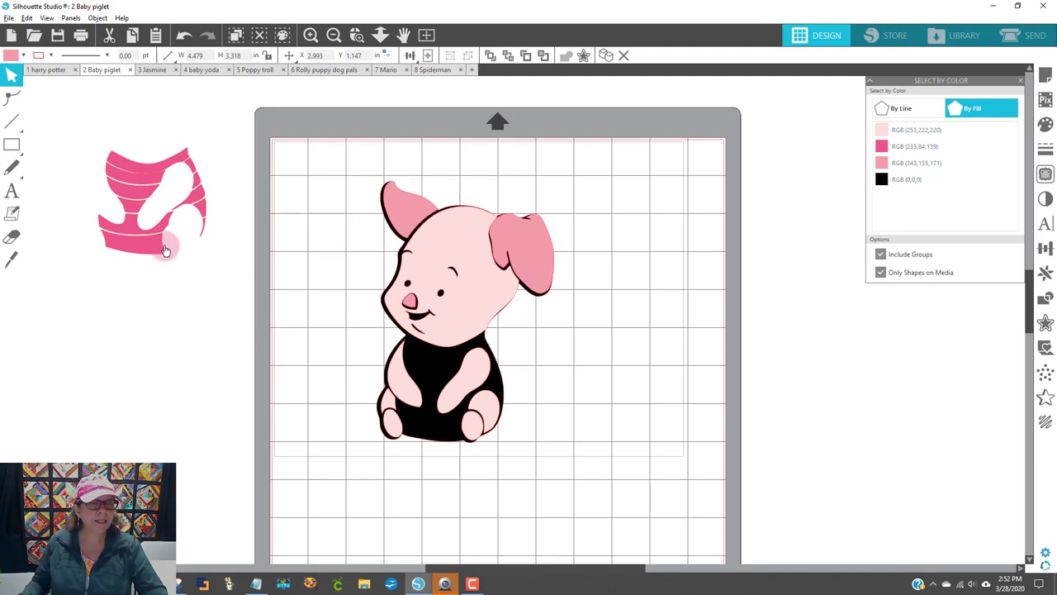
{"action": "left_click_drag", "start_coordinate": [165, 244], "coordinate": [438, 426]}
{"action": "left_click", "coordinate": [545, 401]}
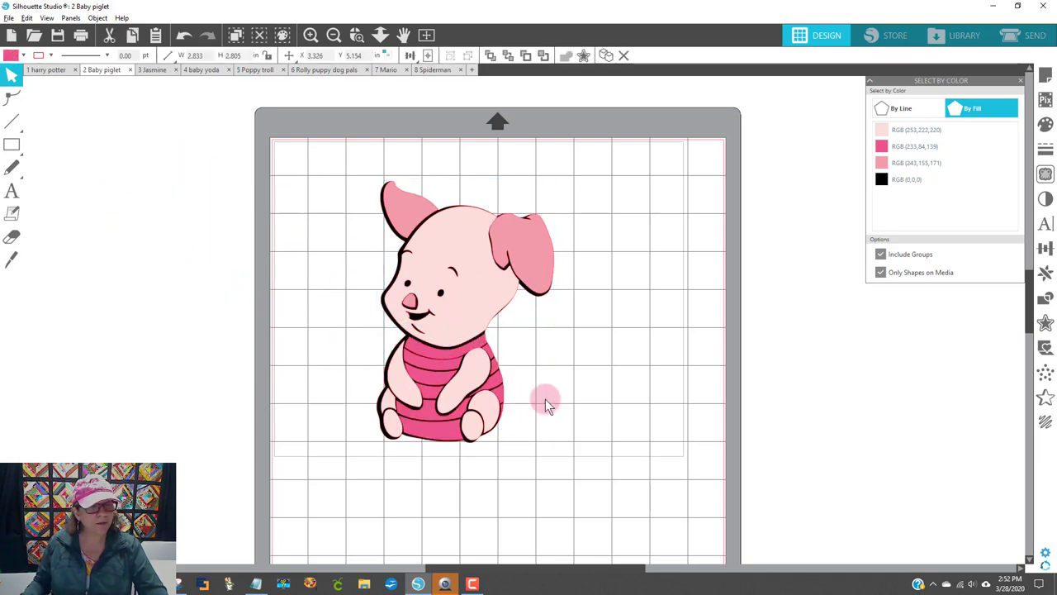
{"action": "left_click", "coordinate": [705, 364]}
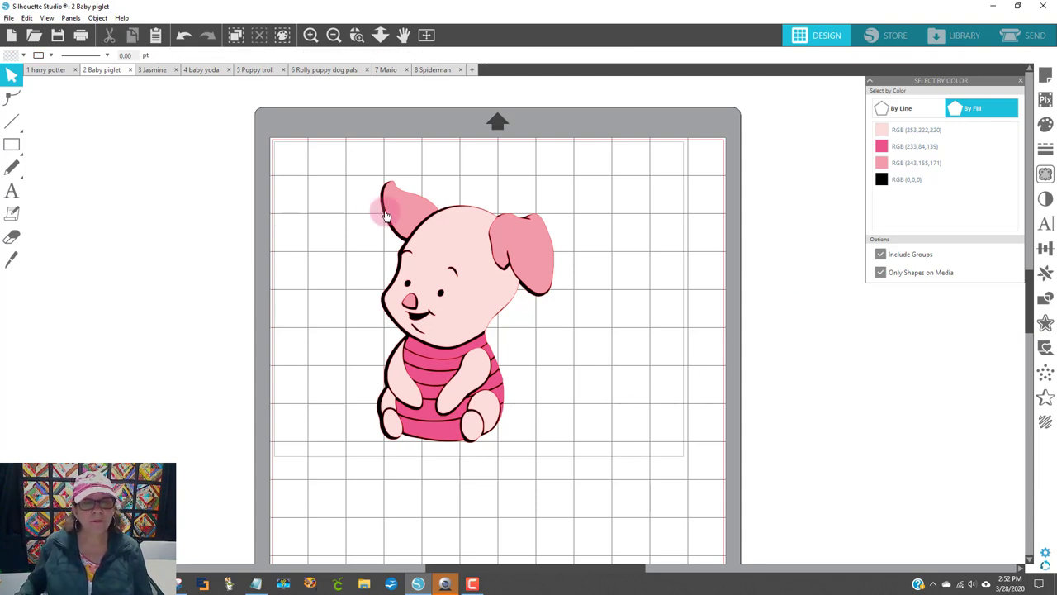
Group all of Piglet's layers and move the grouped character slightly left and down on the mat
{"action": "left_click_drag", "start_coordinate": [331, 156], "coordinate": [590, 486]}
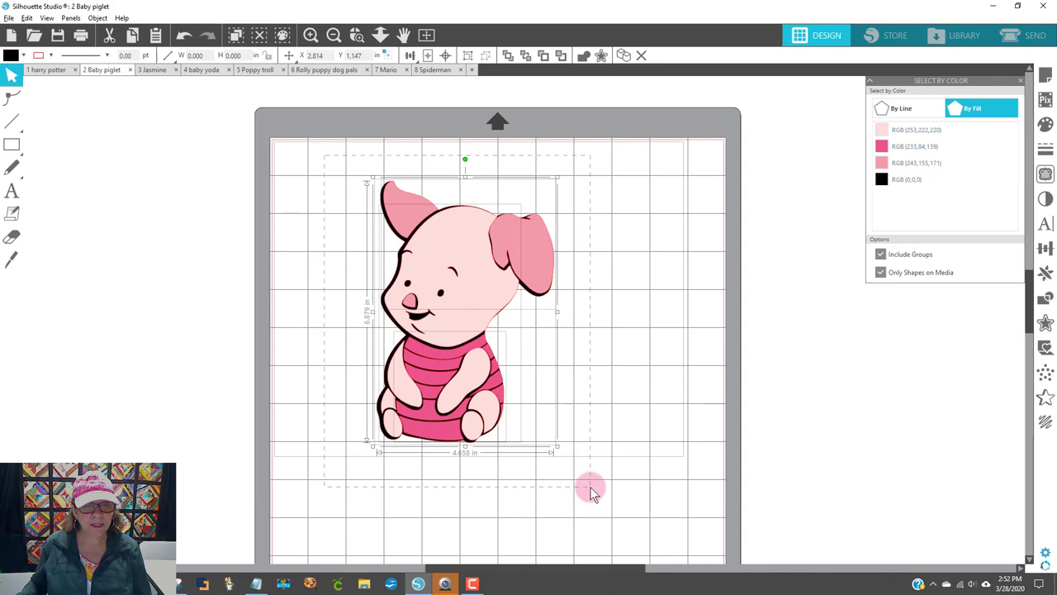
{"action": "right_click", "coordinate": [498, 391]}
{"action": "left_click", "coordinate": [545, 289]}
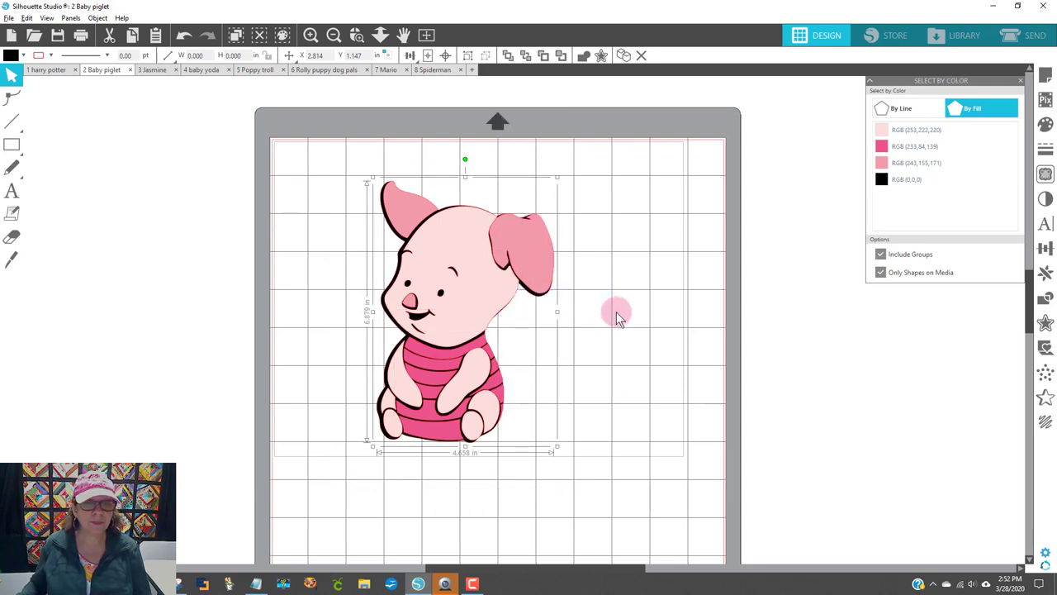
{"action": "left_click", "coordinate": [616, 312]}
{"action": "left_click_drag", "start_coordinate": [471, 295], "coordinate": [436, 304]}
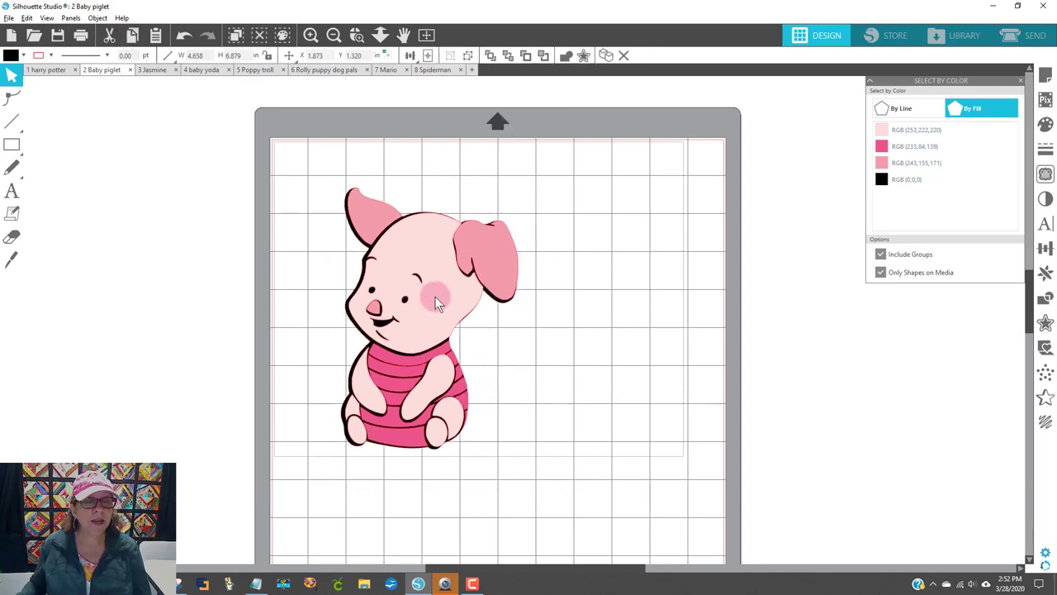
Save the selected Piglet to the hard drive as "2 Baby piglet test for cricut" in Silhouette Studio V3 format in Seven Days of SVGs
{"action": "left_click", "coordinate": [8, 17]}
{"action": "mouse_move", "coordinate": [67, 123]}
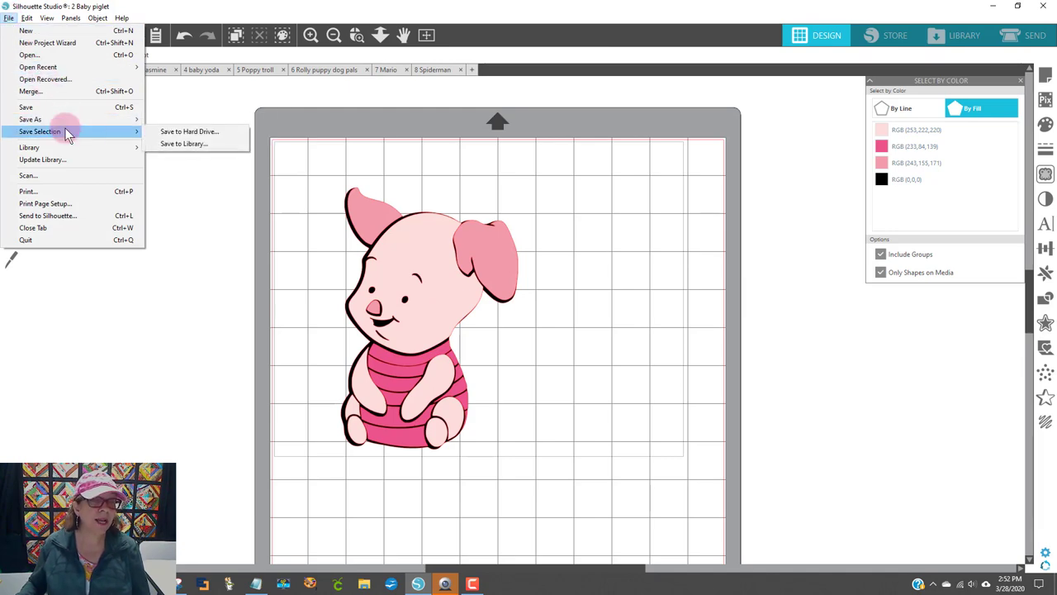
{"action": "left_click", "coordinate": [192, 131]}
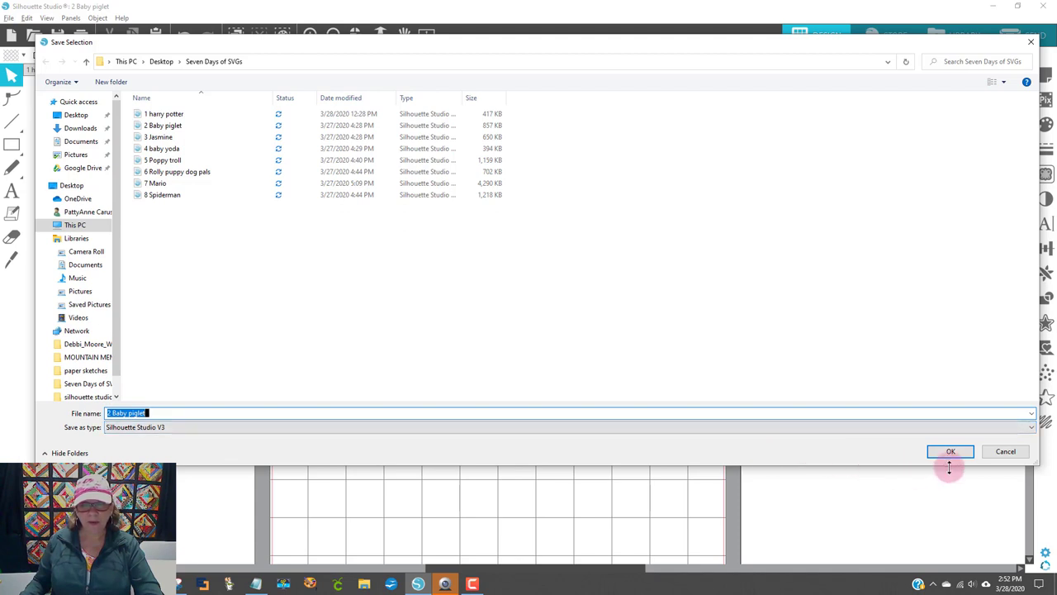
{"action": "left_click", "coordinate": [782, 339]}
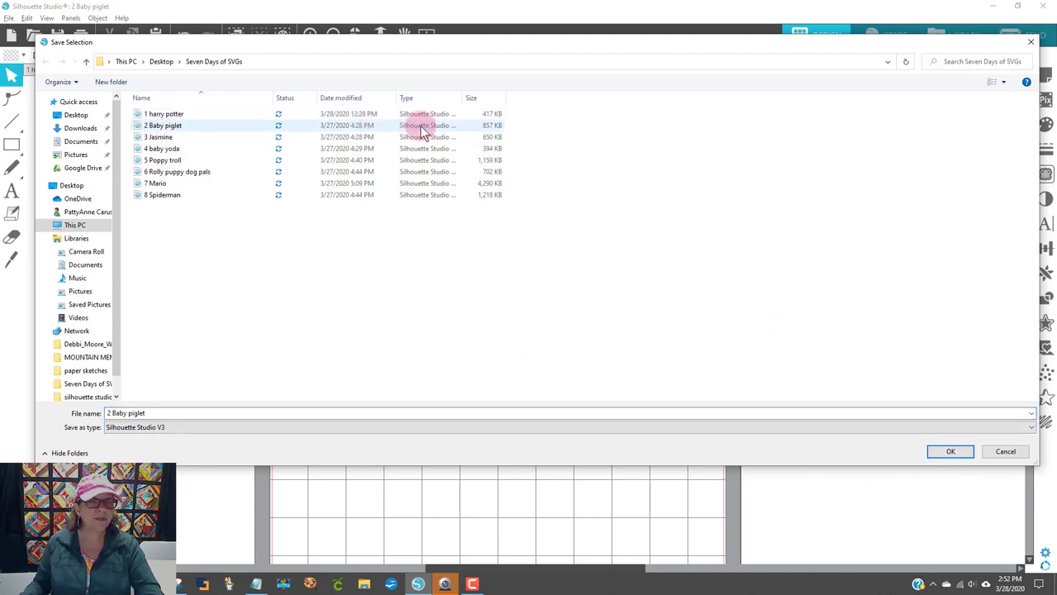
{"action": "left_click", "coordinate": [141, 428]}
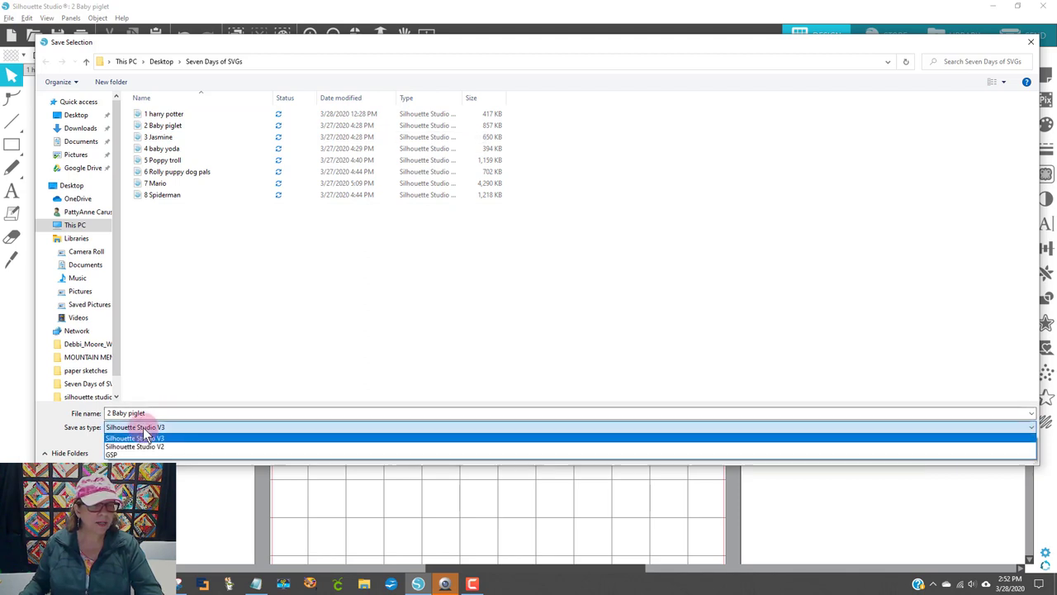
{"action": "left_click", "coordinate": [187, 370]}
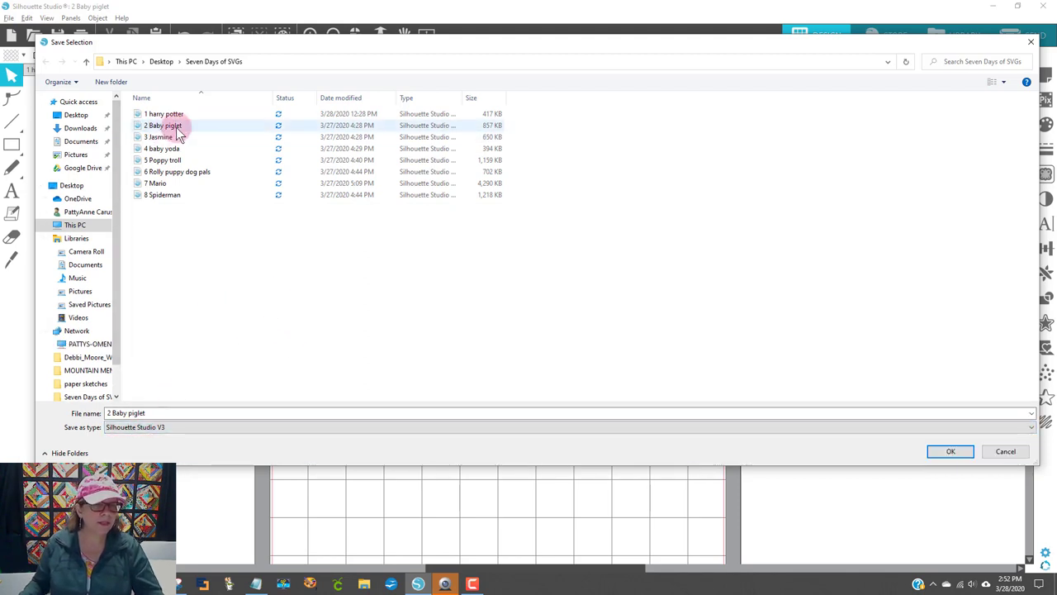
{"action": "left_click", "coordinate": [163, 413]}
{"action": "left_click", "coordinate": [147, 413]}
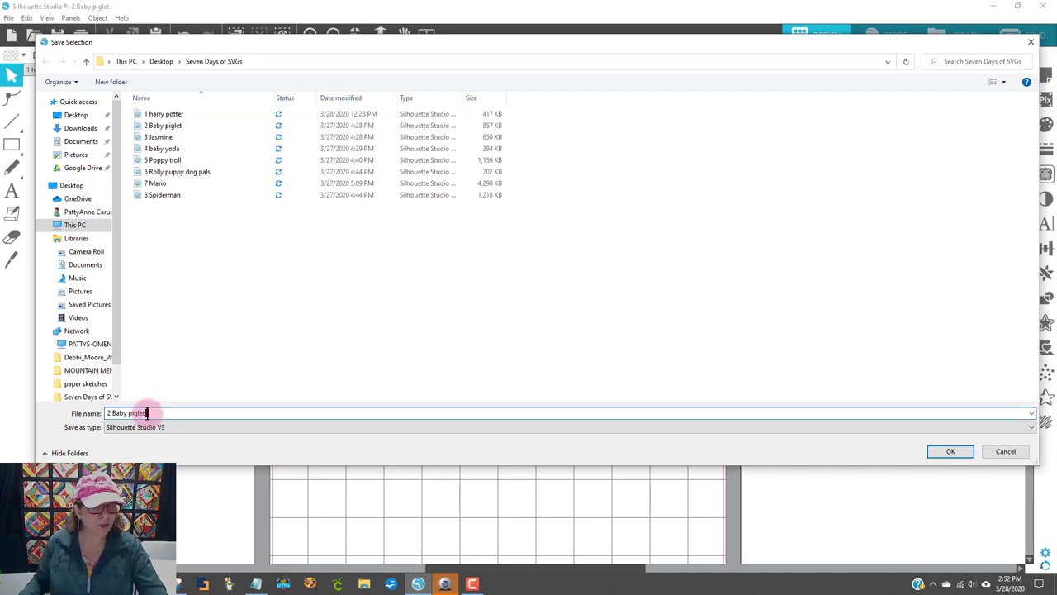
{"action": "type", "text": "test f"}
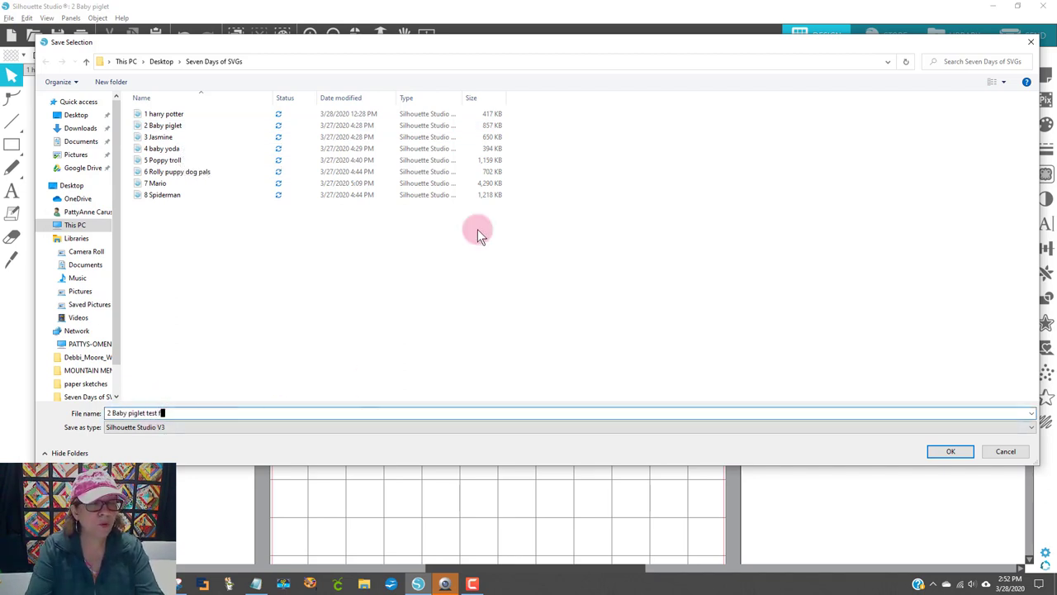
{"action": "type", "text": "or cricut"}
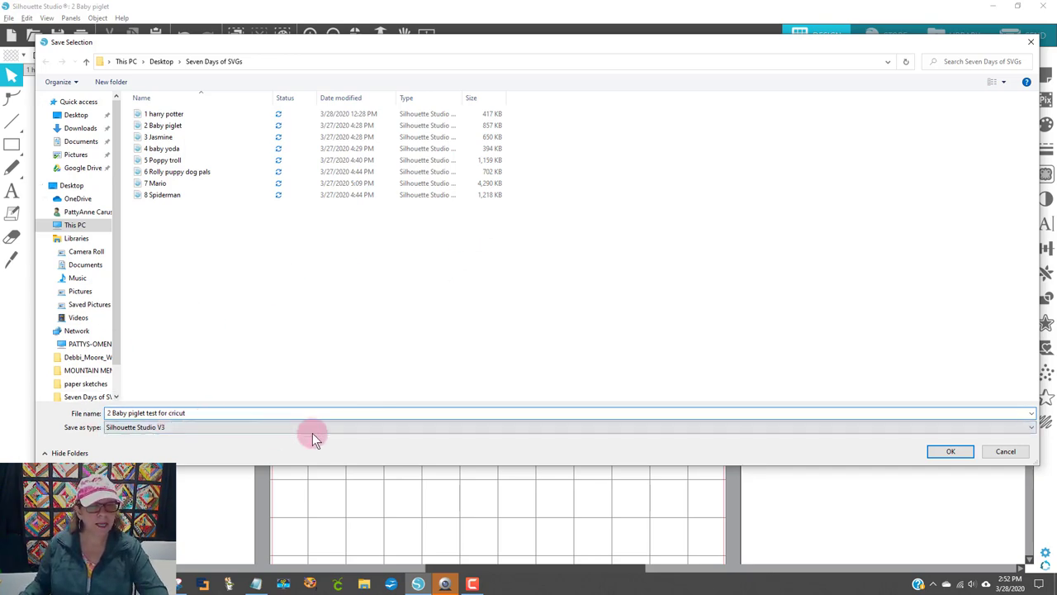
{"action": "left_click", "coordinate": [949, 453]}
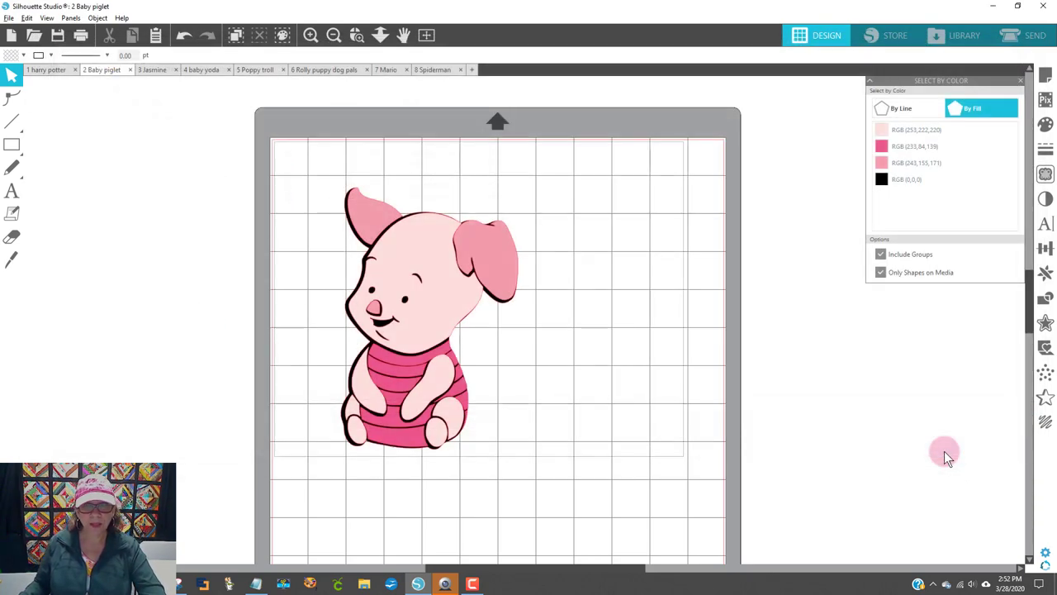
Switch to Cricut Design Space, maximize it, and start a new project with the image upload page open
{"action": "left_click", "coordinate": [338, 583]}
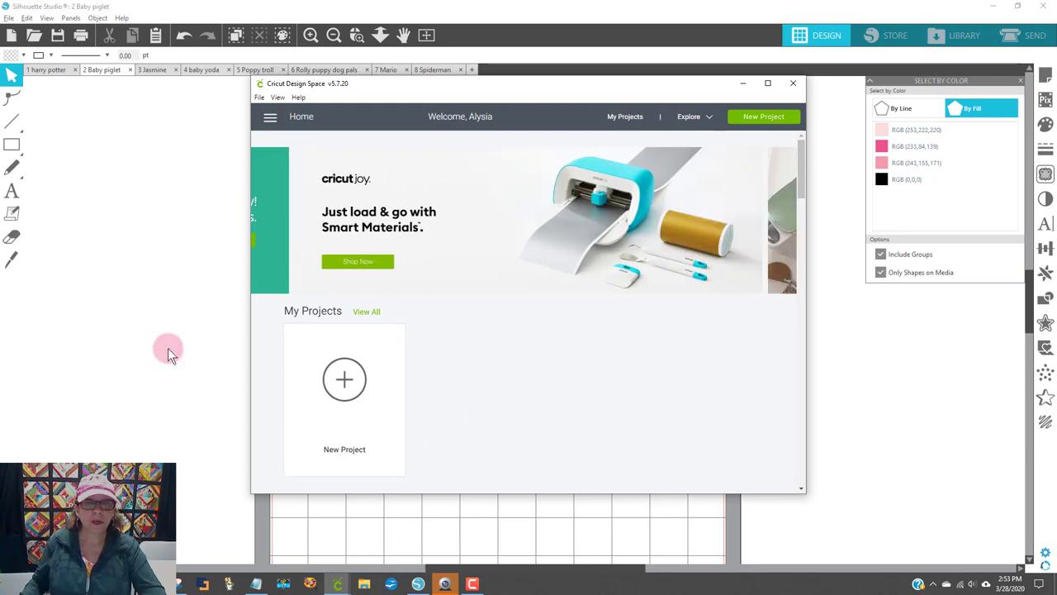
{"action": "left_click", "coordinate": [767, 82]}
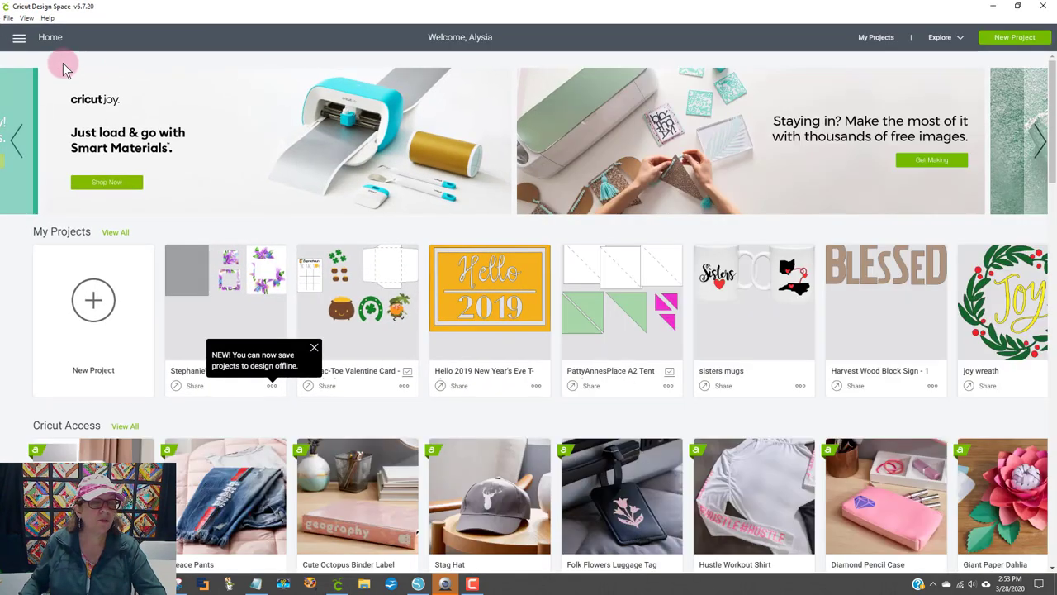
{"action": "left_click", "coordinate": [89, 316]}
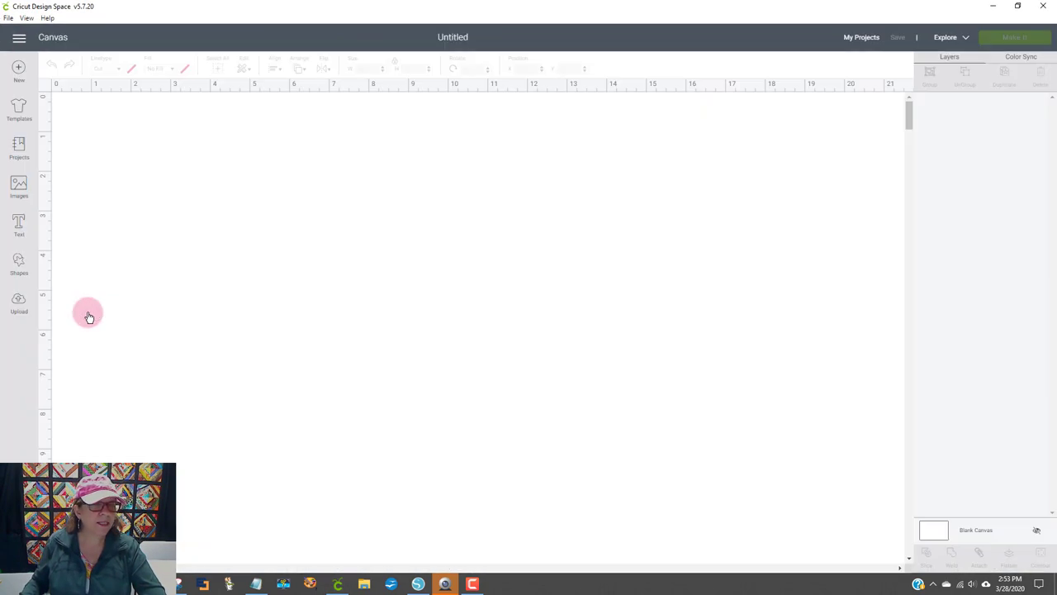
{"action": "left_click", "coordinate": [12, 297]}
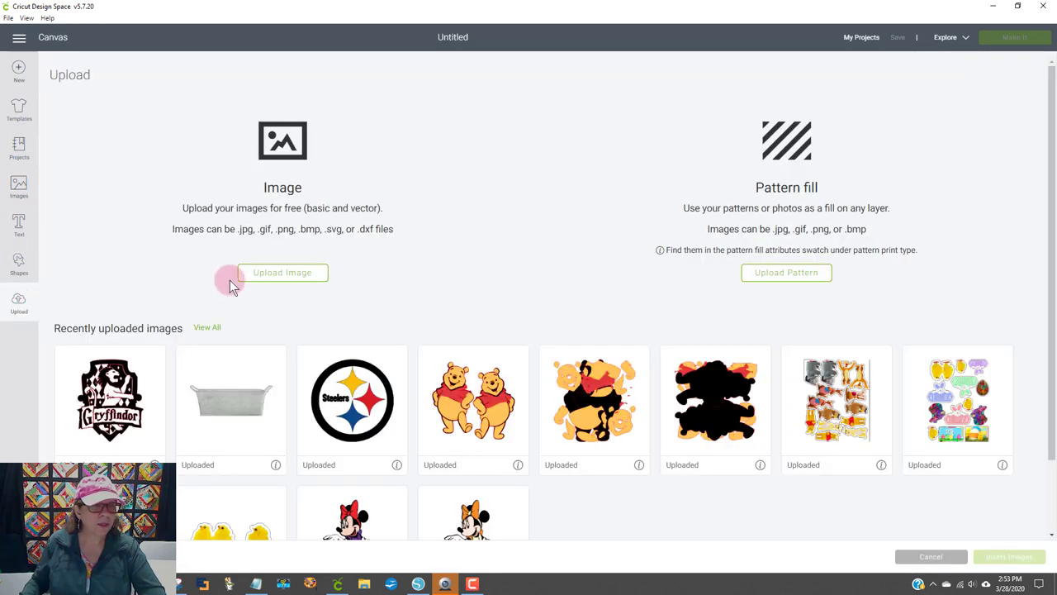
{"action": "left_click", "coordinate": [307, 275]}
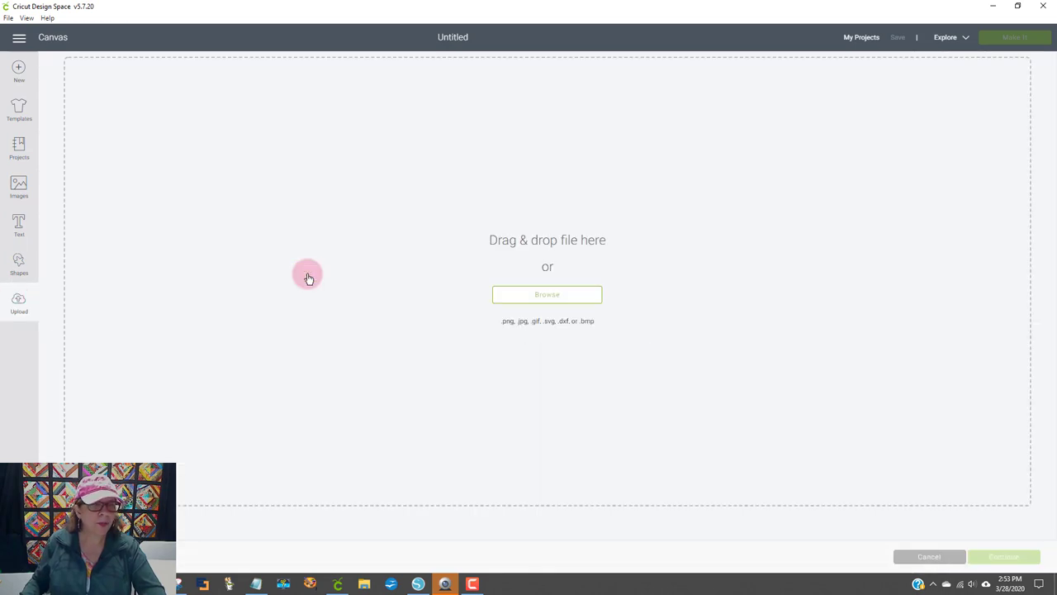
Try to upload the Silhouette Studio file "2 Baby piglet test for cricut" from the Seven Days of SVGs folder, and leave the upload page
{"action": "left_click", "coordinate": [558, 300]}
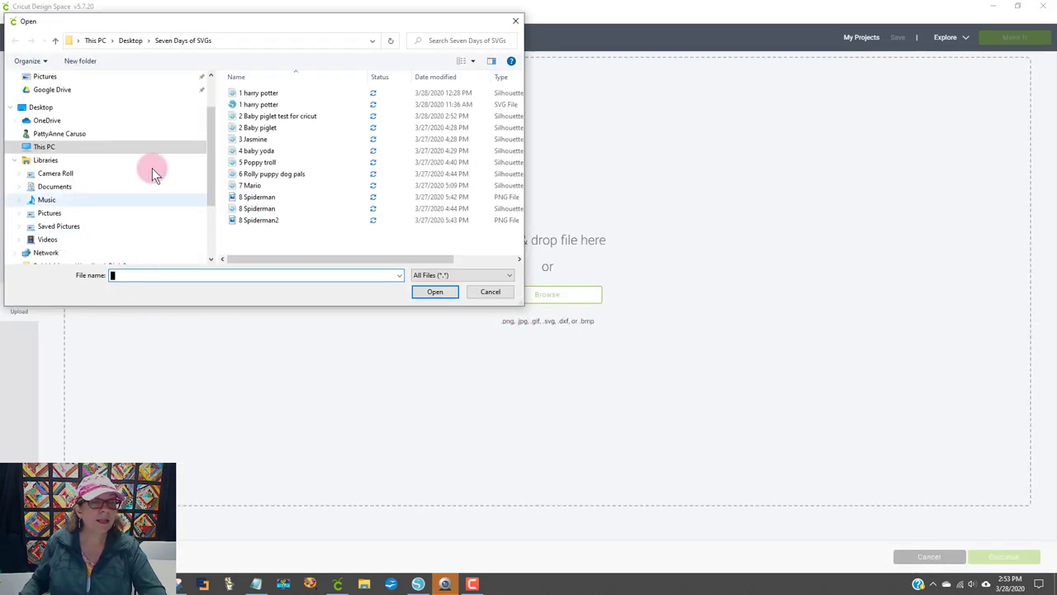
{"action": "left_click", "coordinate": [291, 116]}
{"action": "left_click", "coordinate": [436, 292]}
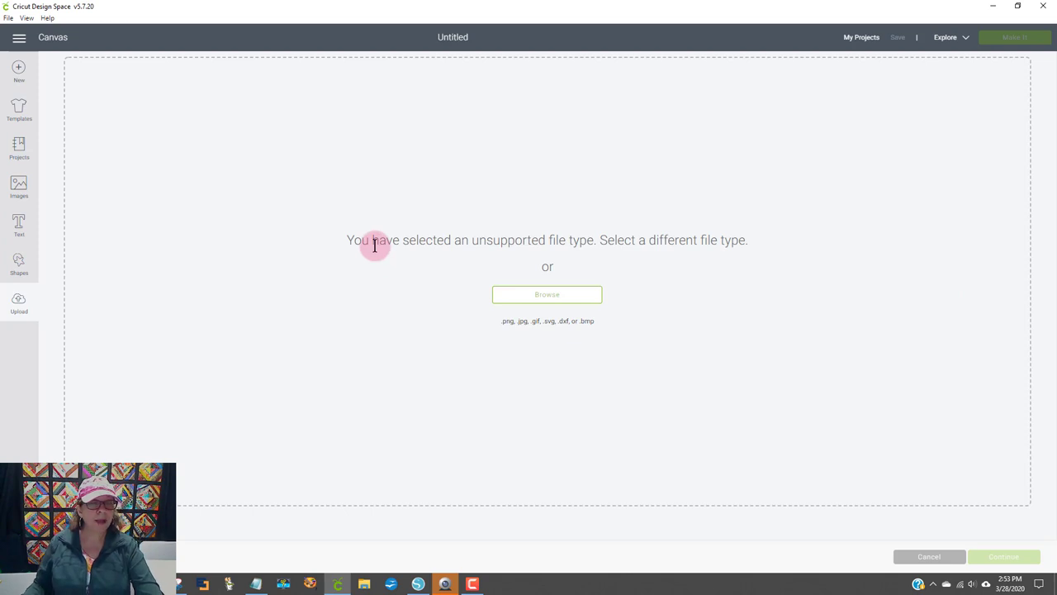
{"action": "left_click_drag", "start_coordinate": [372, 241], "coordinate": [761, 246]}
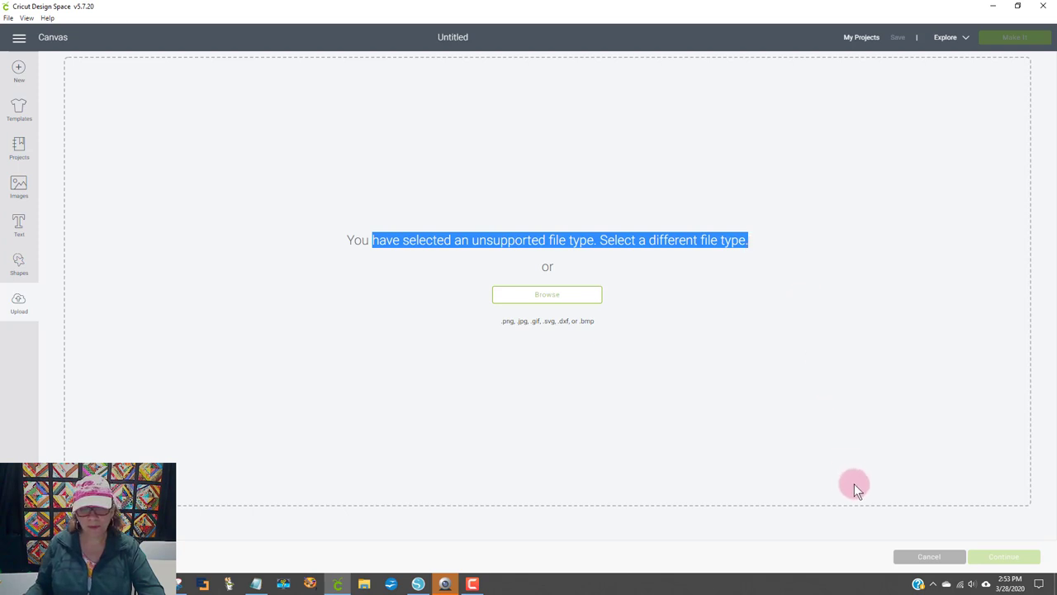
{"action": "left_click", "coordinate": [931, 557]}
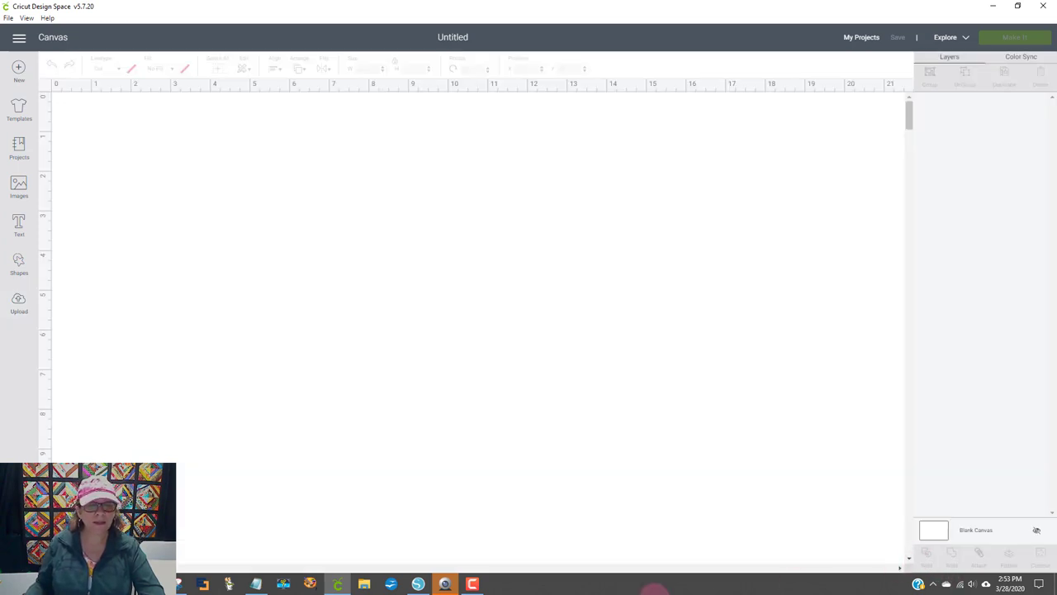
Switch back to Silhouette Studio and select the grouped Piglet on the mat
{"action": "left_click", "coordinate": [418, 584]}
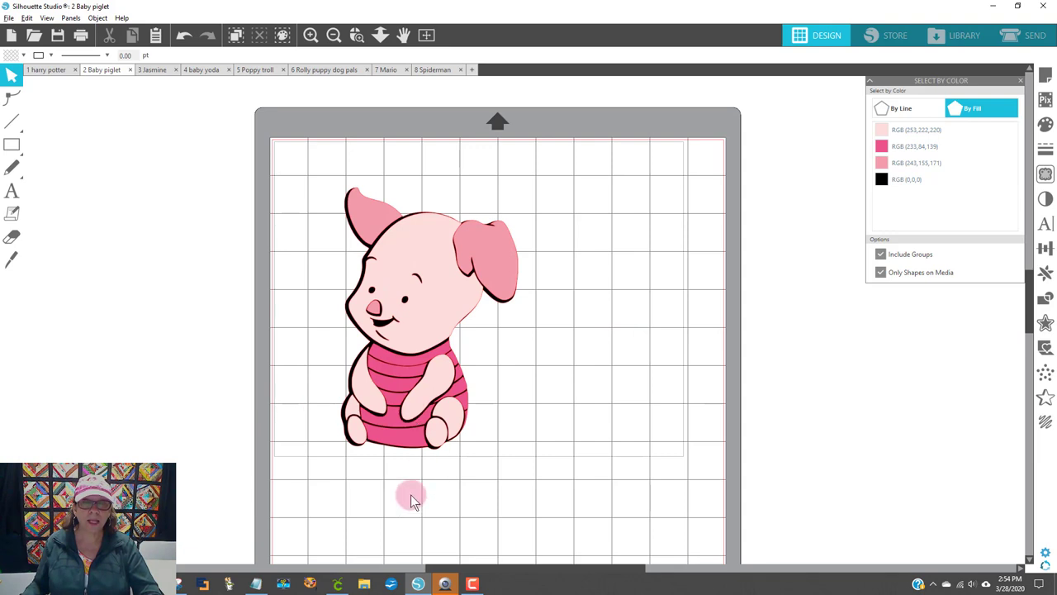
{"action": "left_click", "coordinate": [9, 18]}
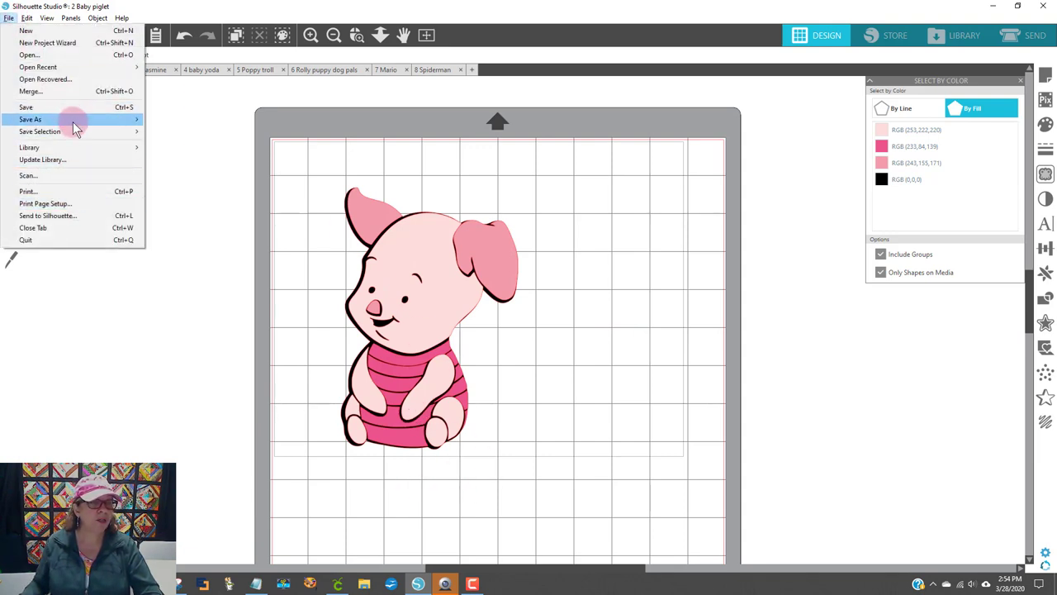
{"action": "left_click", "coordinate": [329, 190]}
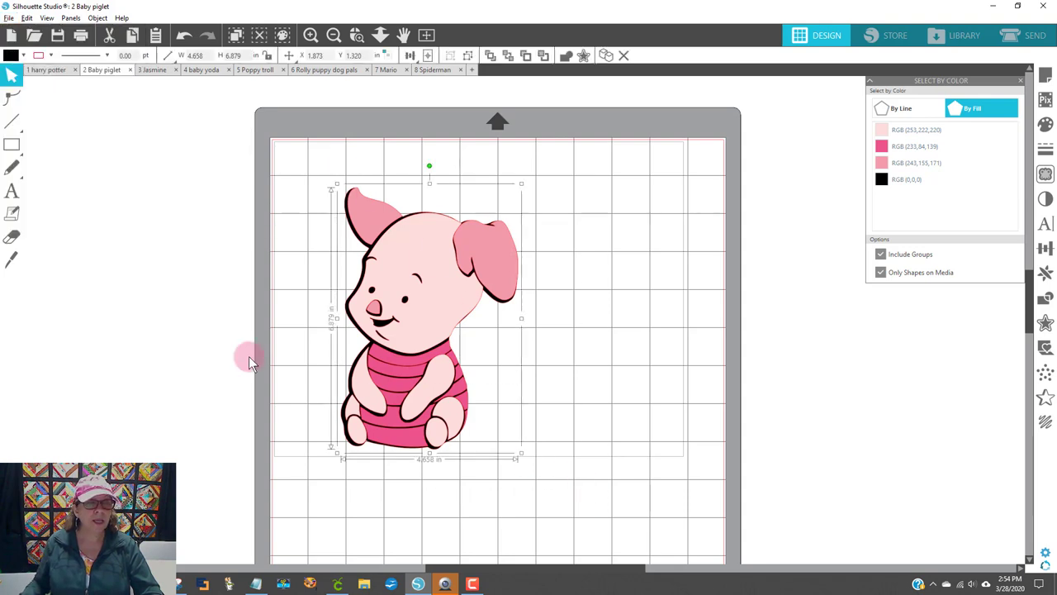
Check which file types are offered for saving the selection to the hard drive, without saving anything
{"action": "left_click", "coordinate": [9, 18]}
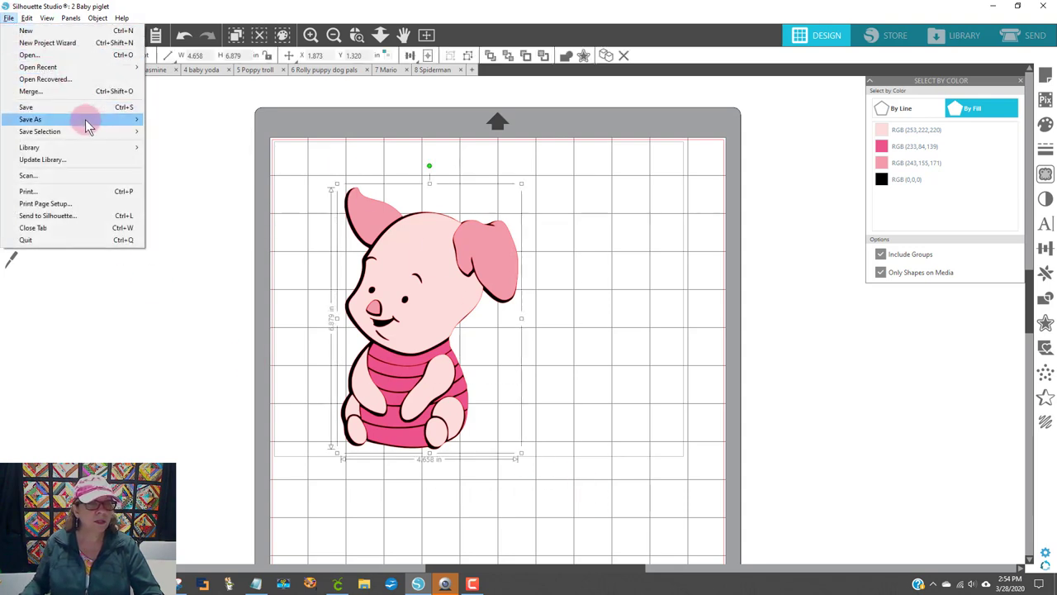
{"action": "mouse_move", "coordinate": [85, 131]}
{"action": "left_click", "coordinate": [213, 131]}
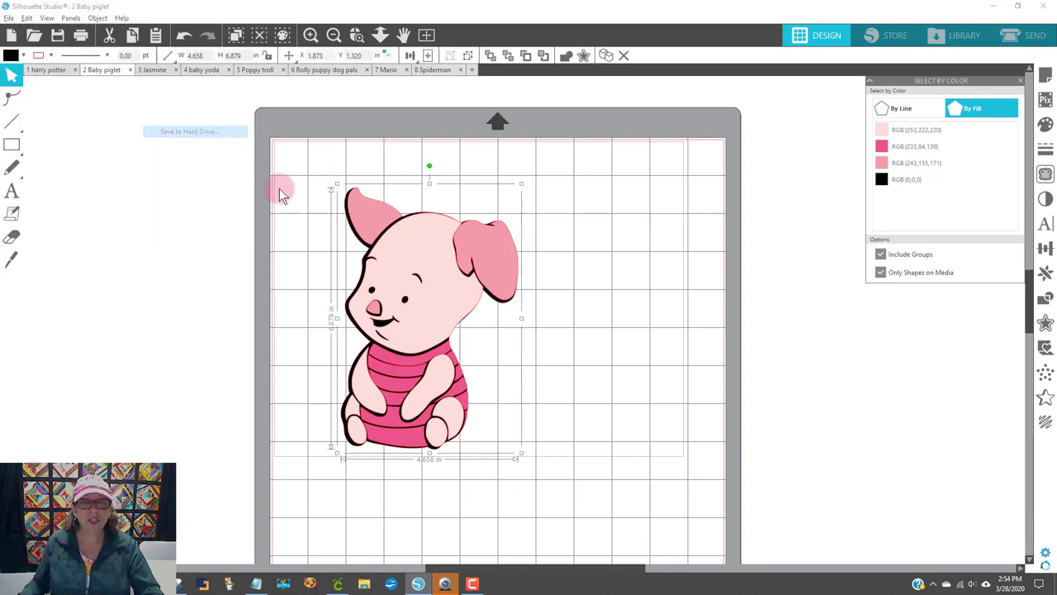
{"action": "left_click", "coordinate": [178, 427]}
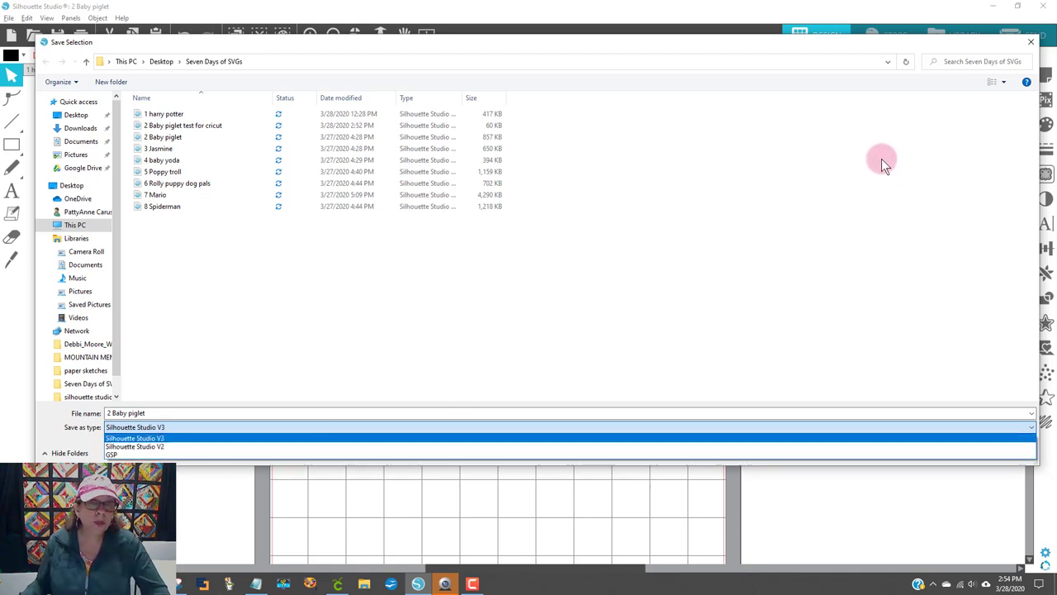
{"action": "left_click", "coordinate": [1034, 45]}
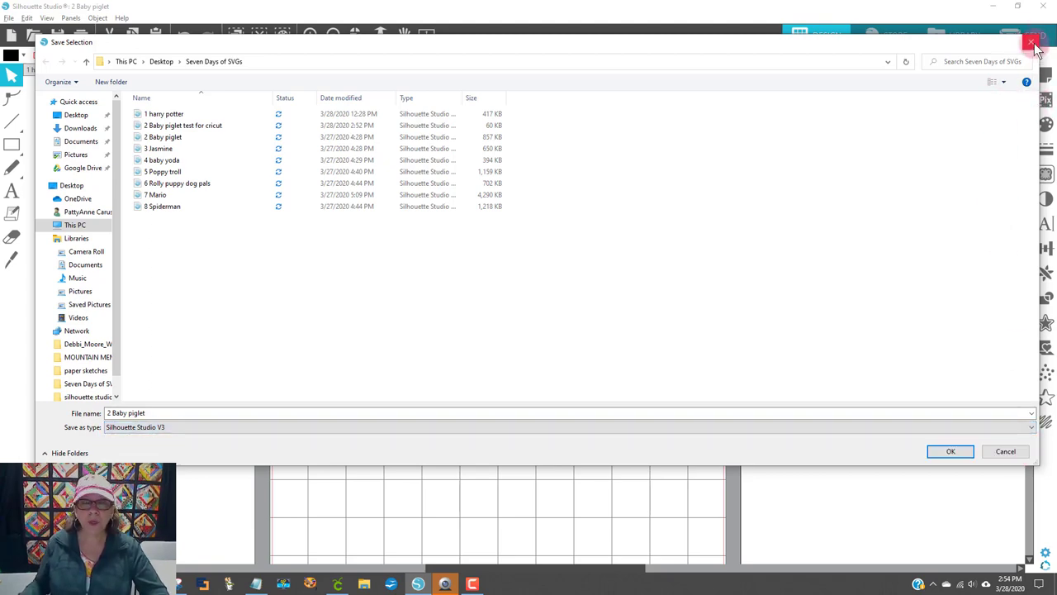
{"action": "left_click", "coordinate": [1034, 43]}
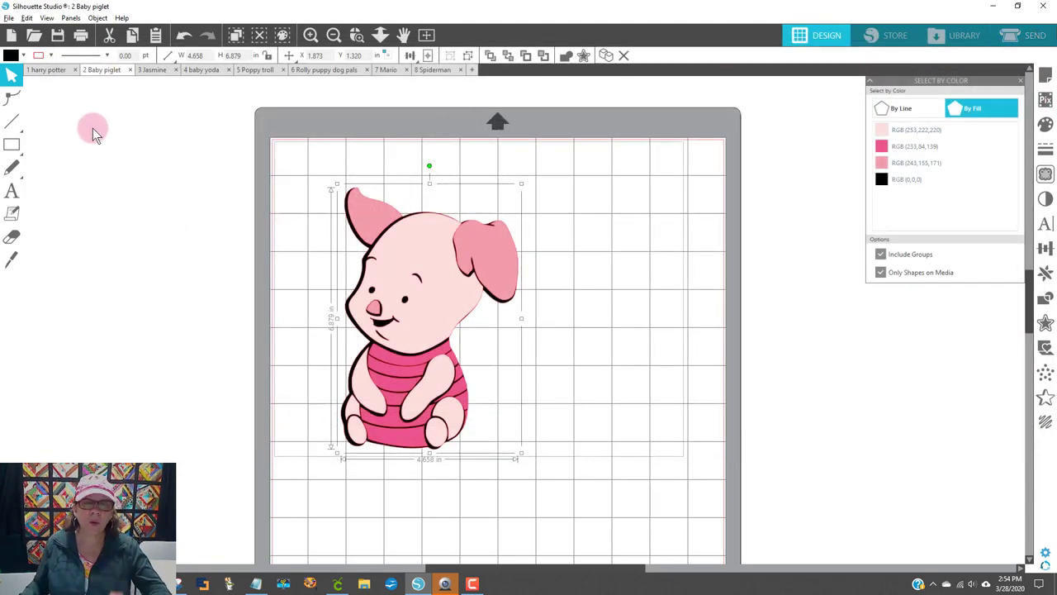
Set the software to be viewed in Business Edition
{"action": "left_click", "coordinate": [121, 18]}
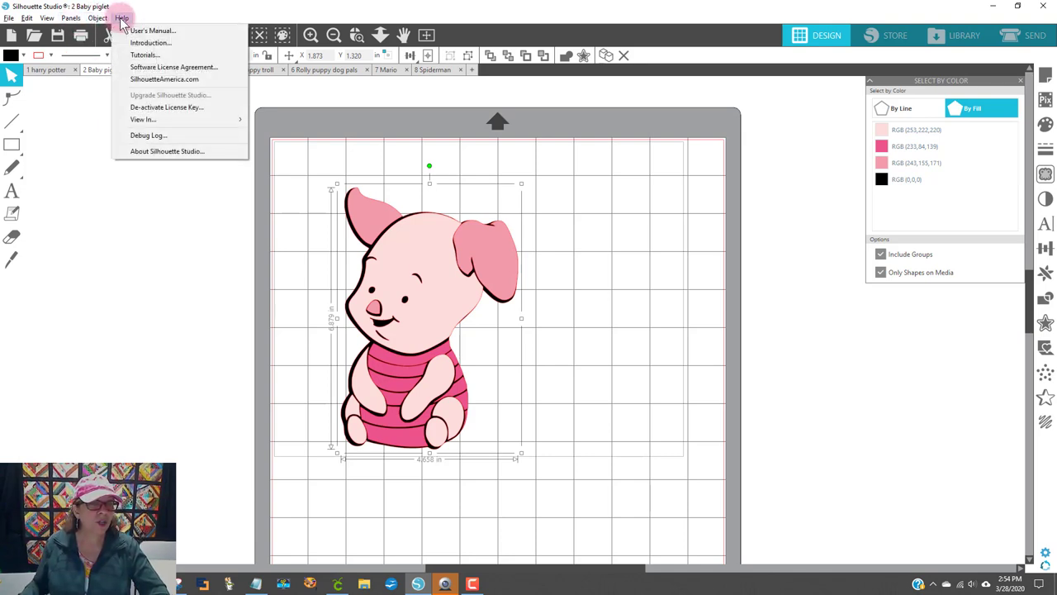
{"action": "mouse_move", "coordinate": [151, 119]}
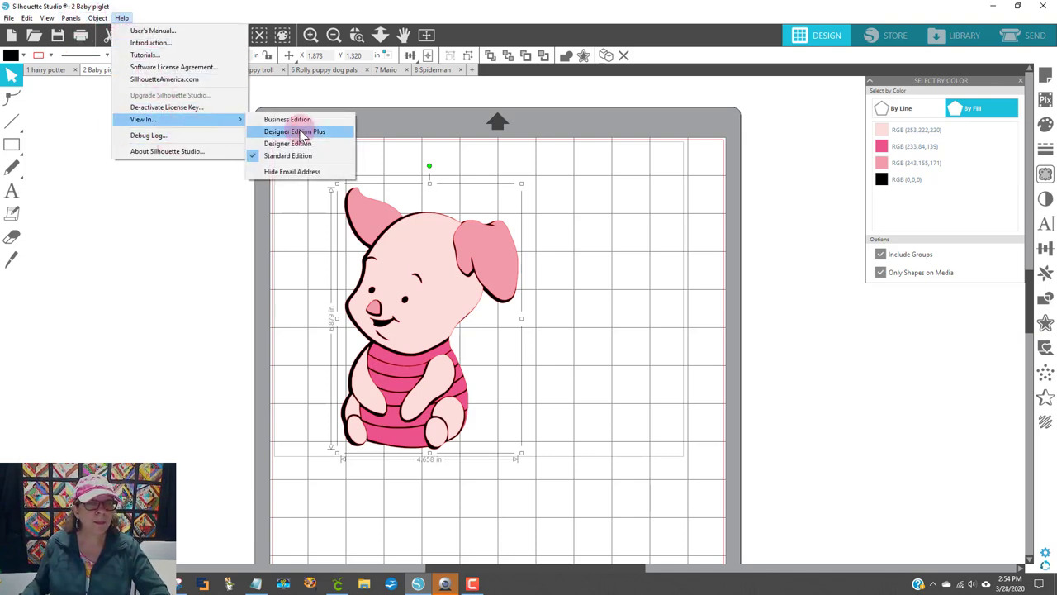
{"action": "left_click", "coordinate": [315, 118]}
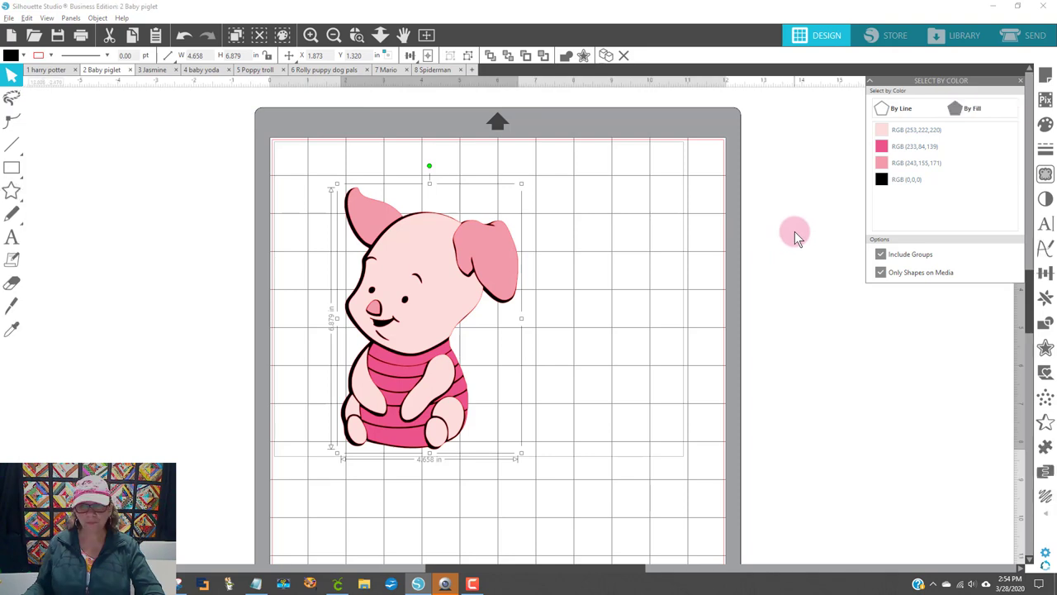
Save the selected Piglet to the hard drive as an SVG named "2 Baby piglet" in the Seven Days of SVGs folder
{"action": "left_click", "coordinate": [8, 17]}
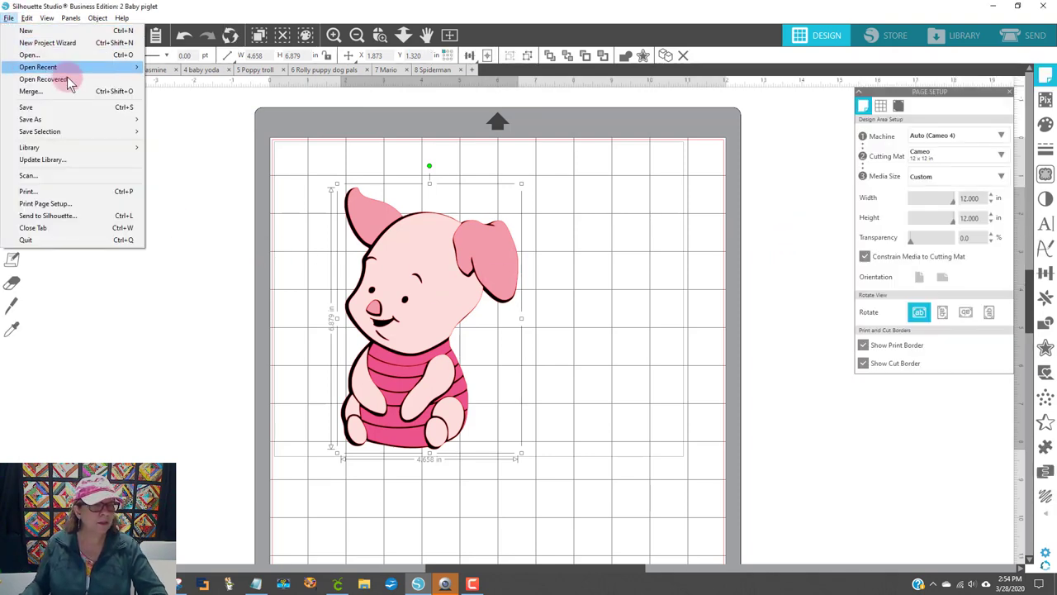
{"action": "left_click", "coordinate": [81, 131]}
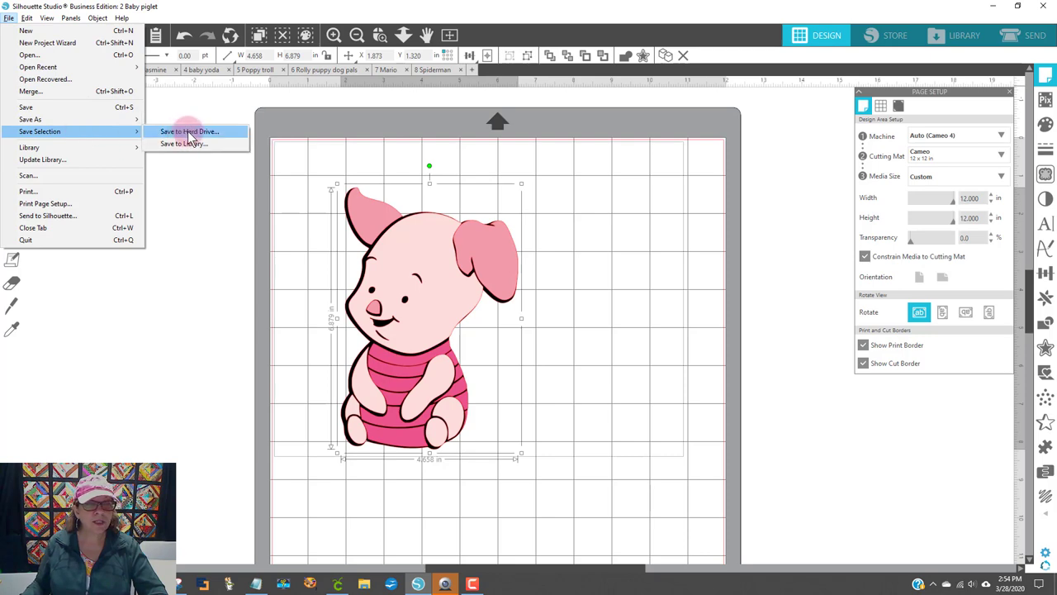
{"action": "left_click", "coordinate": [189, 120]}
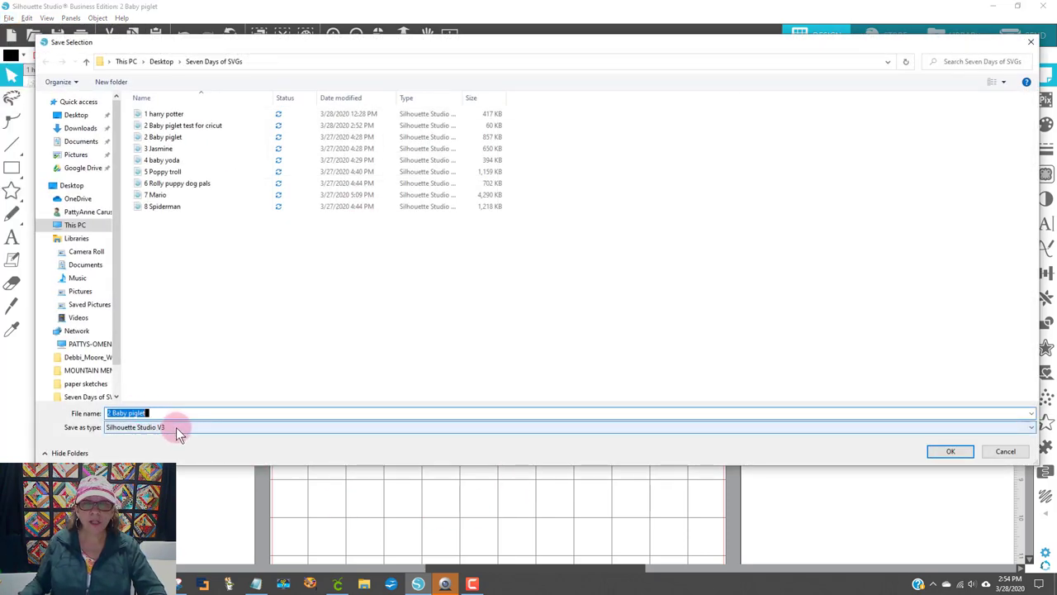
{"action": "left_click", "coordinate": [176, 427]}
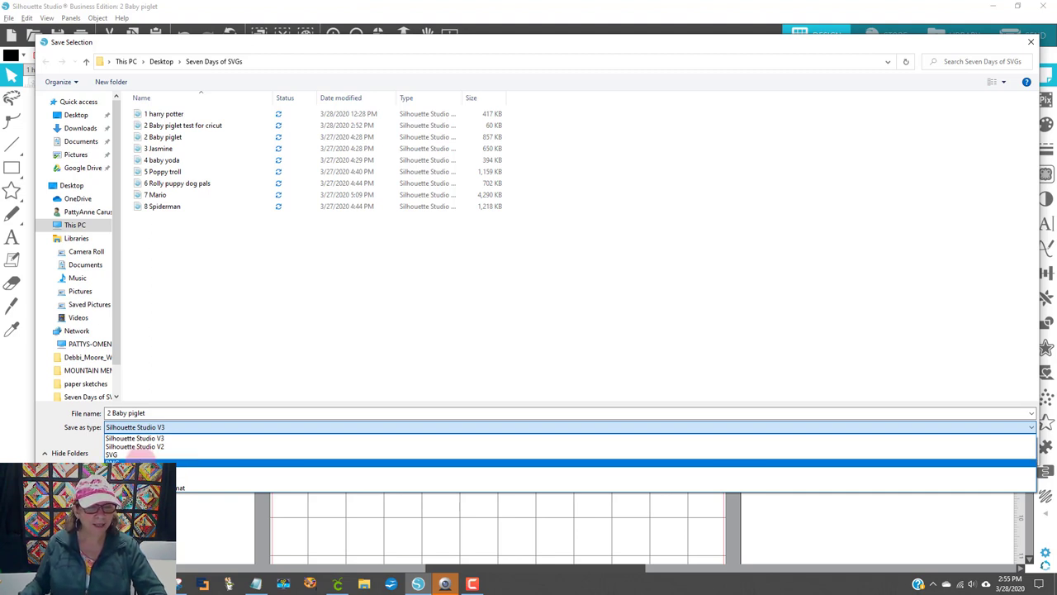
{"action": "left_click", "coordinate": [144, 455]}
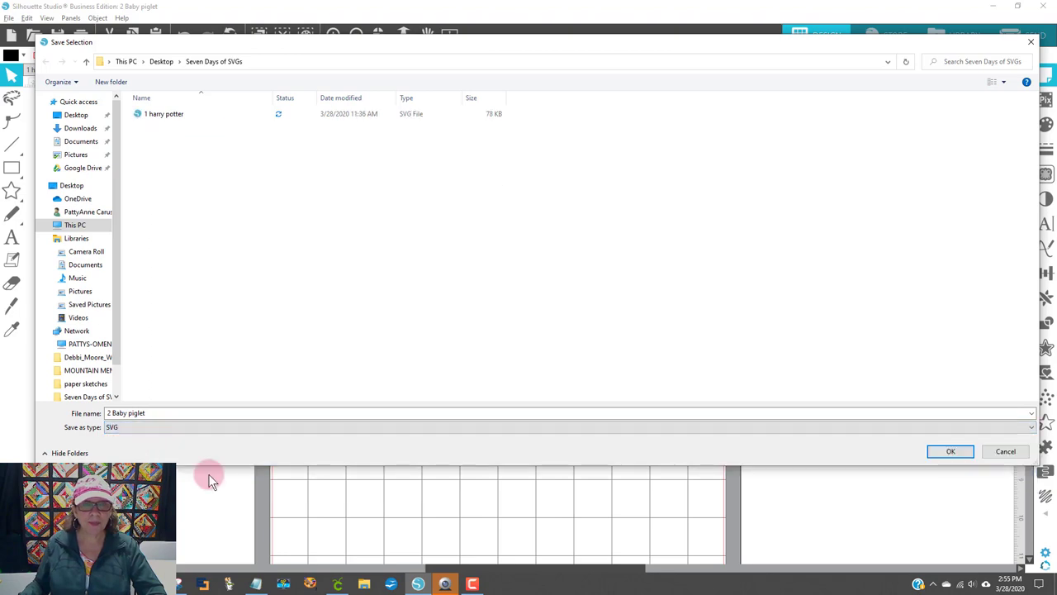
{"action": "left_click", "coordinate": [952, 452]}
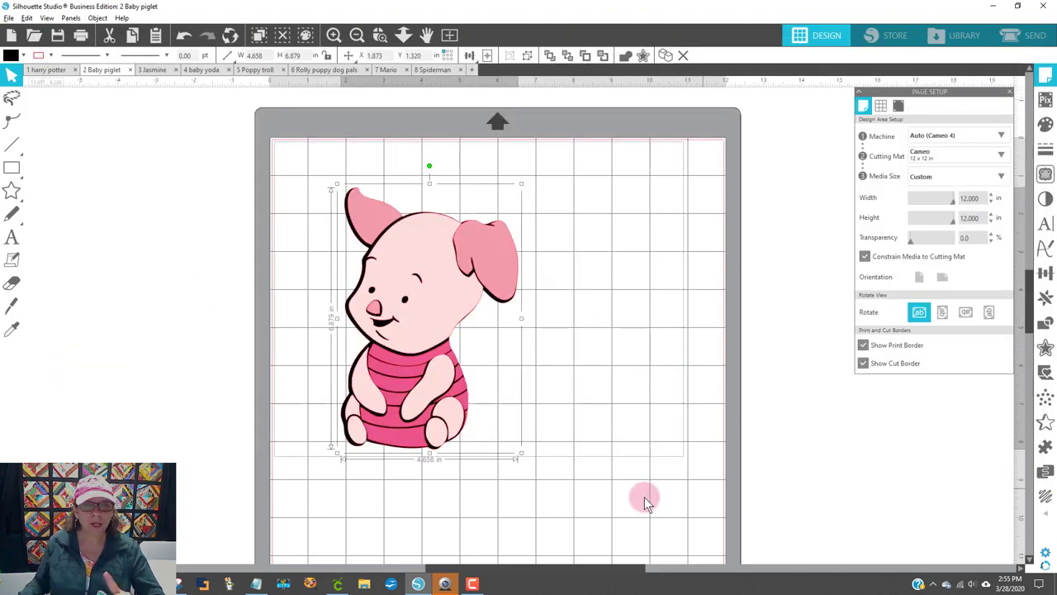
Switch to Cricut Design Space and upload the "2 Baby piglet" SVG from the Seven Days of SVGs folder as an image
{"action": "left_click", "coordinate": [339, 585]}
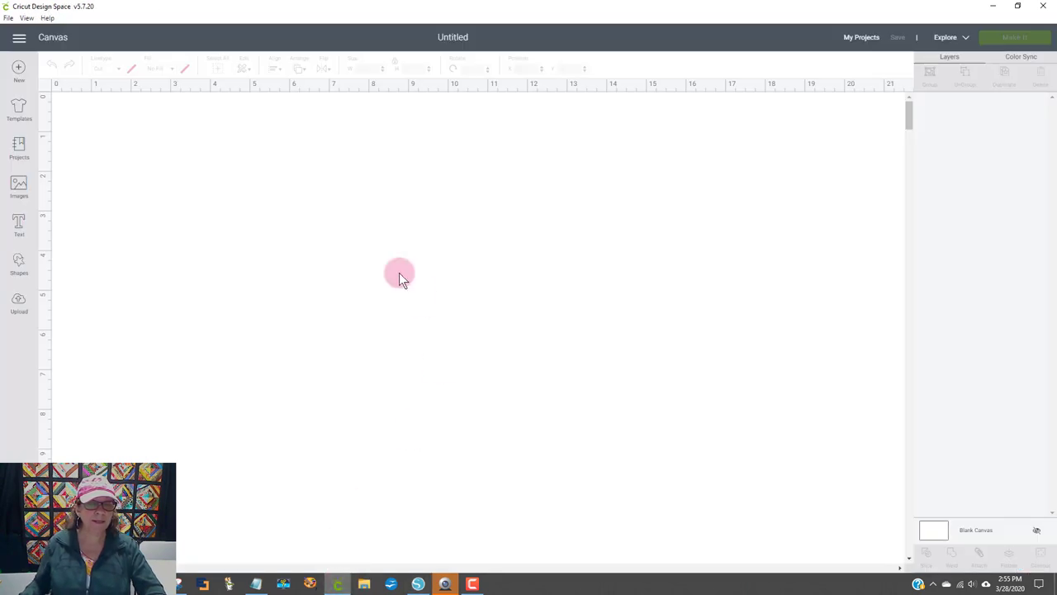
{"action": "left_click", "coordinate": [18, 303]}
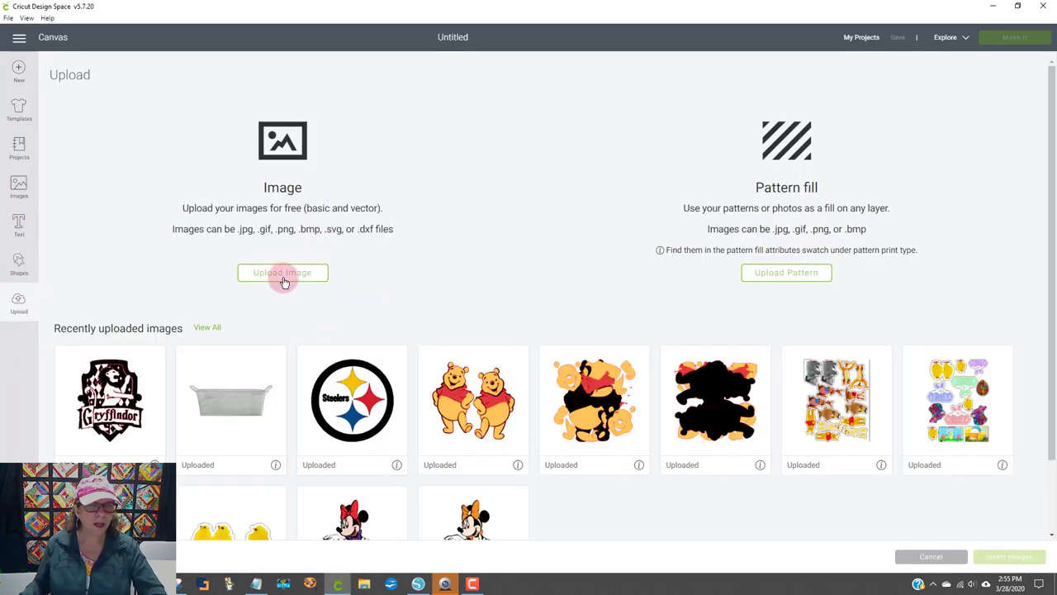
{"action": "left_click", "coordinate": [283, 273]}
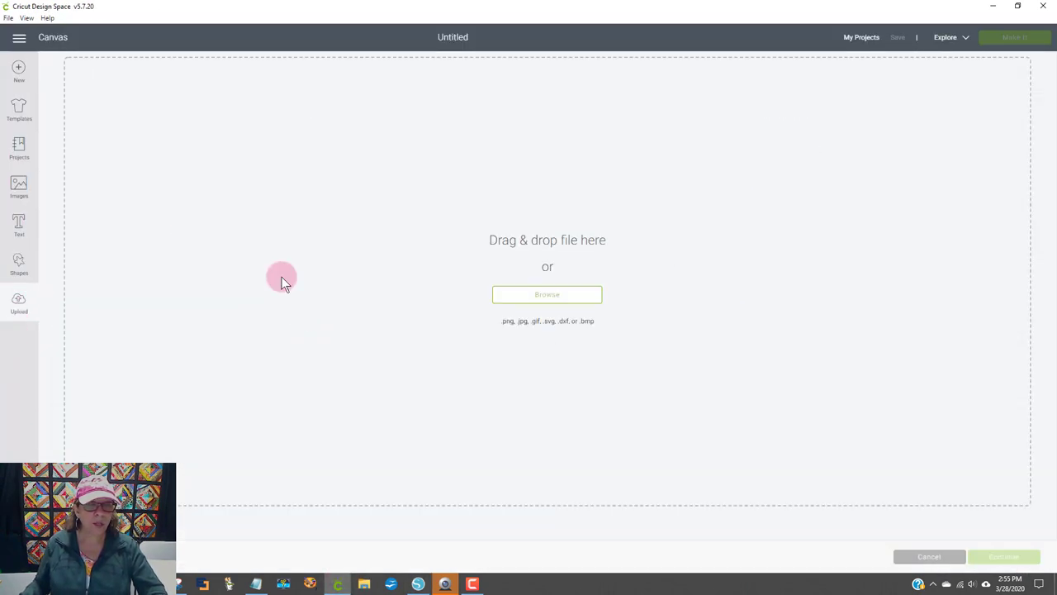
{"action": "left_click", "coordinate": [558, 299]}
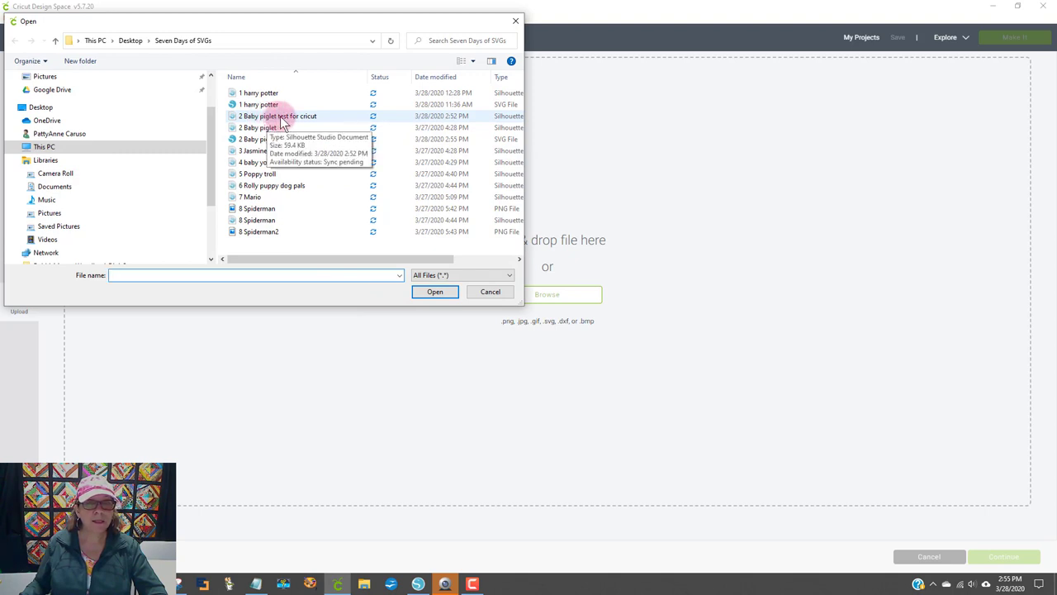
{"action": "left_click_drag", "start_coordinate": [524, 177], "coordinate": [749, 189]}
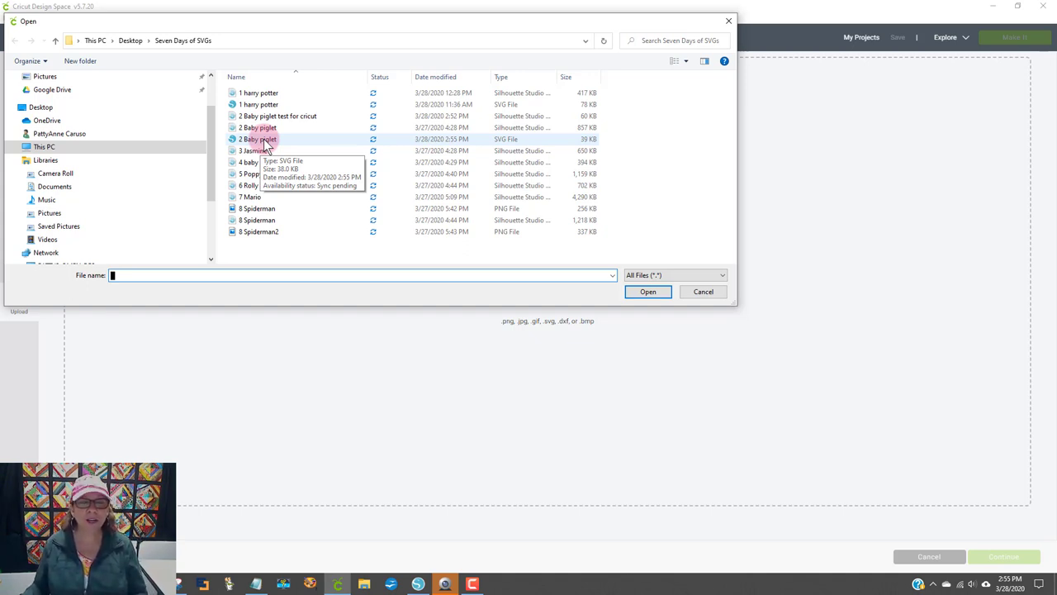
{"action": "left_click", "coordinate": [264, 138]}
{"action": "left_click", "coordinate": [647, 292]}
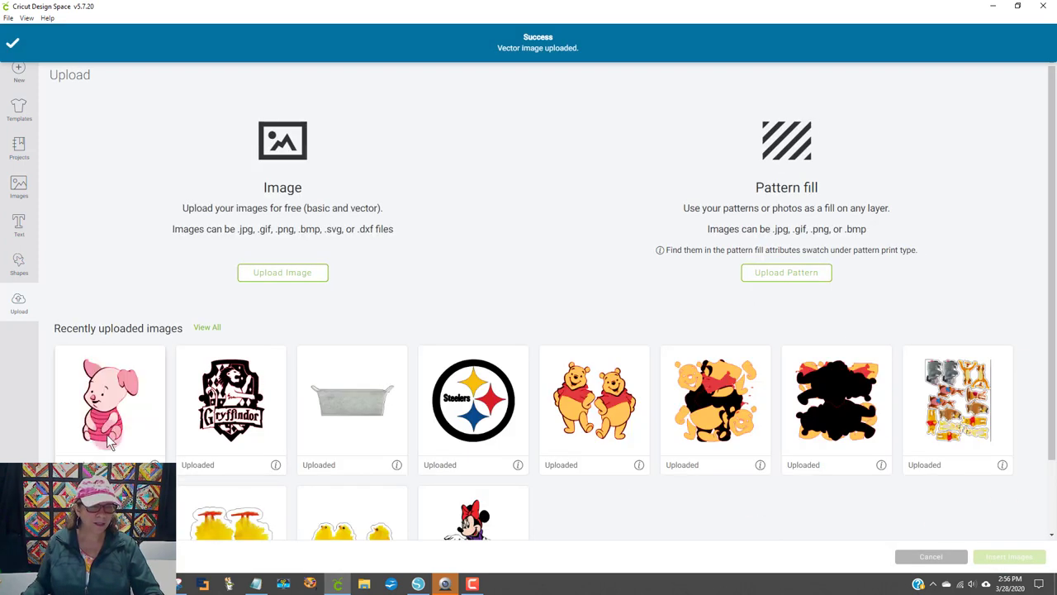
Insert the uploaded Piglet onto the canvas, enlarge it to about 4.59 by 6.77 in and move it toward the canvas centre
{"action": "left_click", "coordinate": [116, 421]}
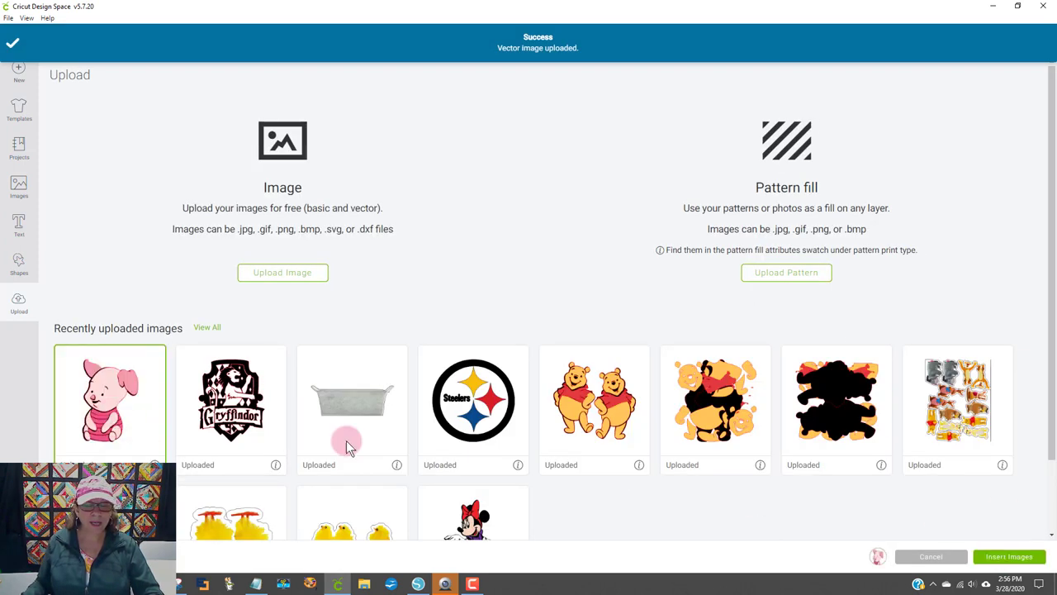
{"action": "left_click", "coordinate": [1011, 557]}
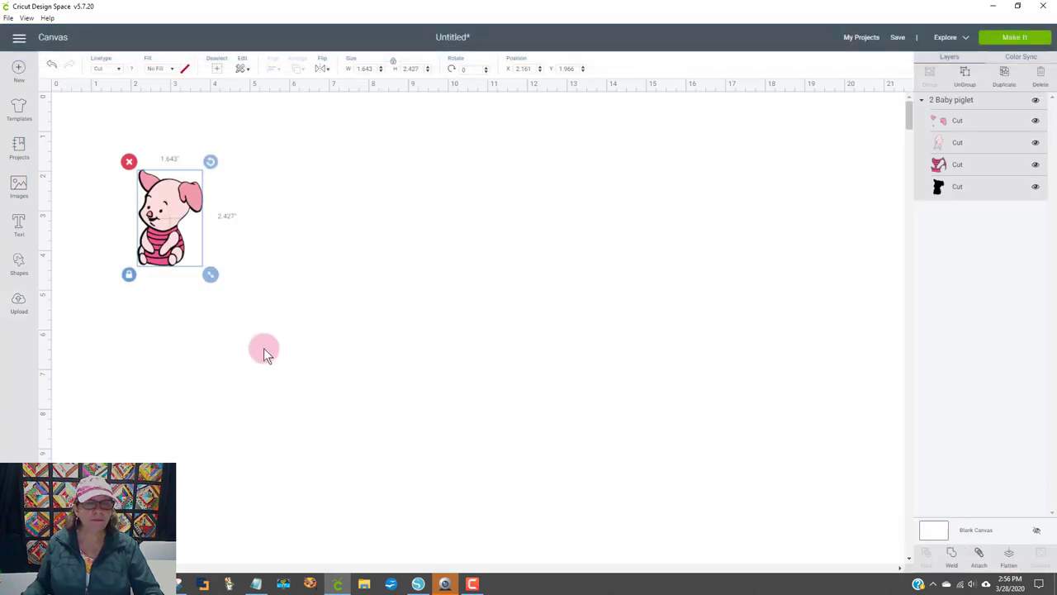
{"action": "left_click_drag", "start_coordinate": [211, 275], "coordinate": [729, 444]}
{"action": "left_click", "coordinate": [680, 424]}
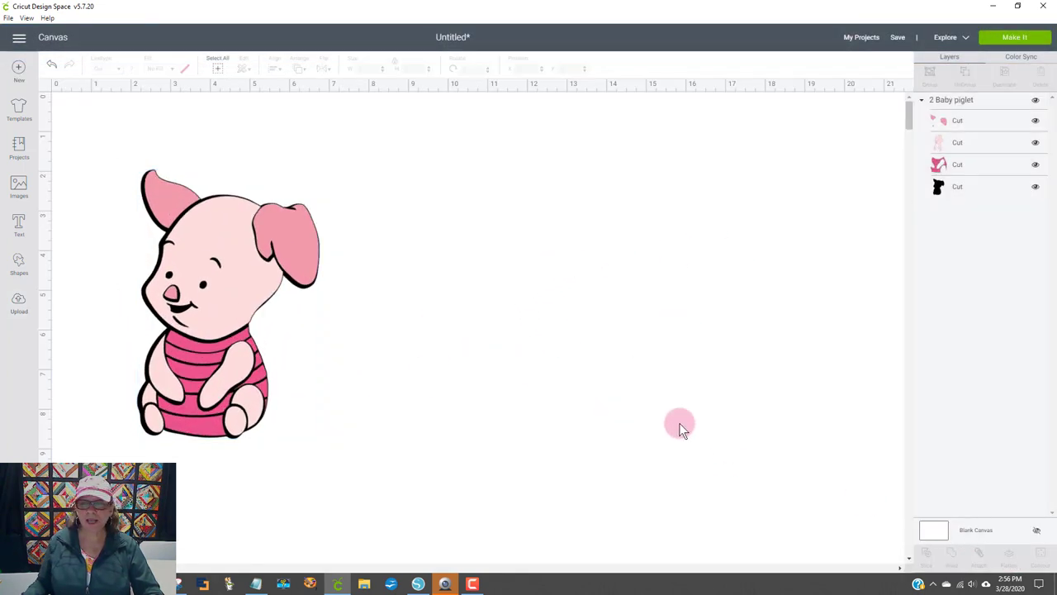
{"action": "left_click_drag", "start_coordinate": [288, 238], "coordinate": [439, 205]}
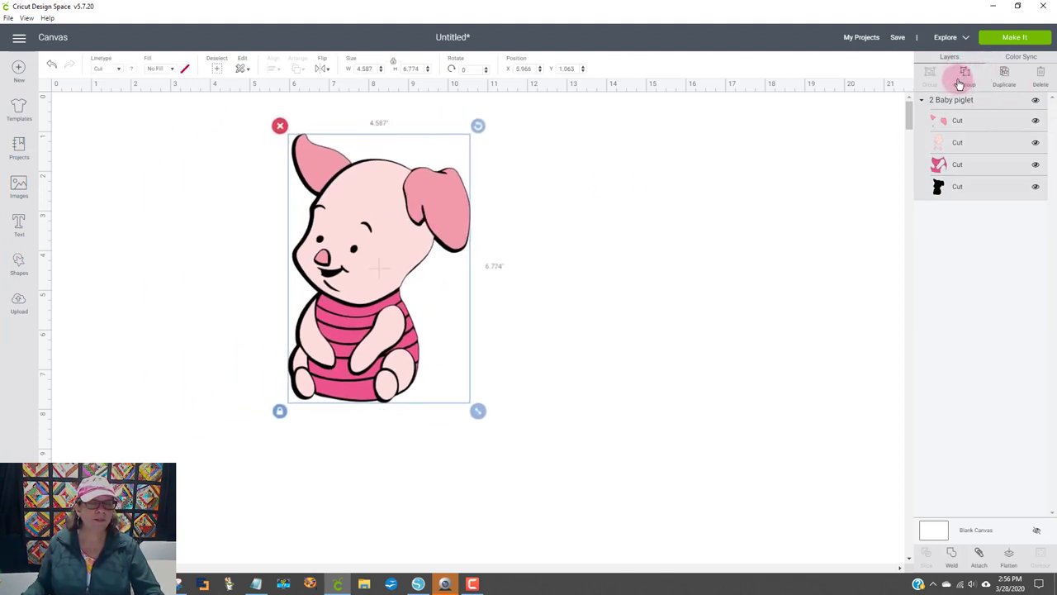
Preview how the Piglet's color layers are distributed over the cutting mats, then return to the canvas
{"action": "left_click", "coordinate": [1009, 42]}
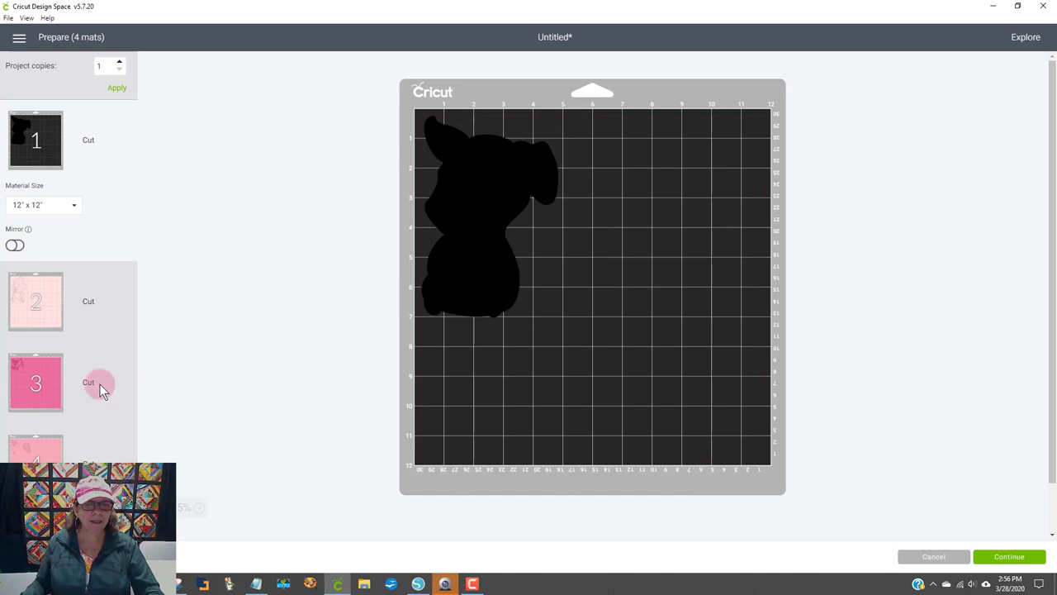
{"action": "left_click", "coordinate": [48, 321]}
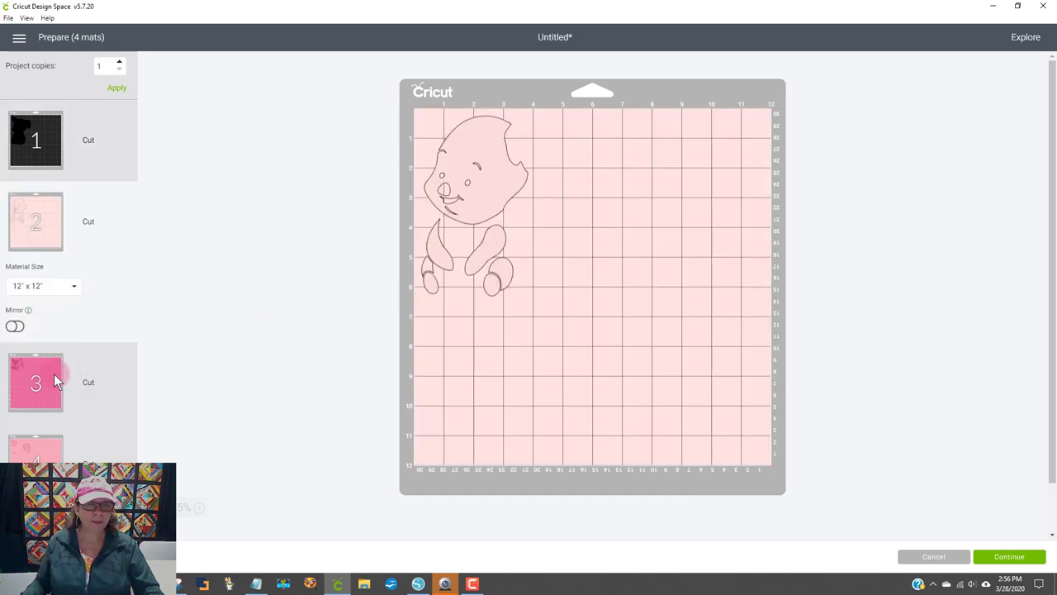
{"action": "left_click", "coordinate": [54, 376]}
{"action": "left_click", "coordinate": [39, 453]}
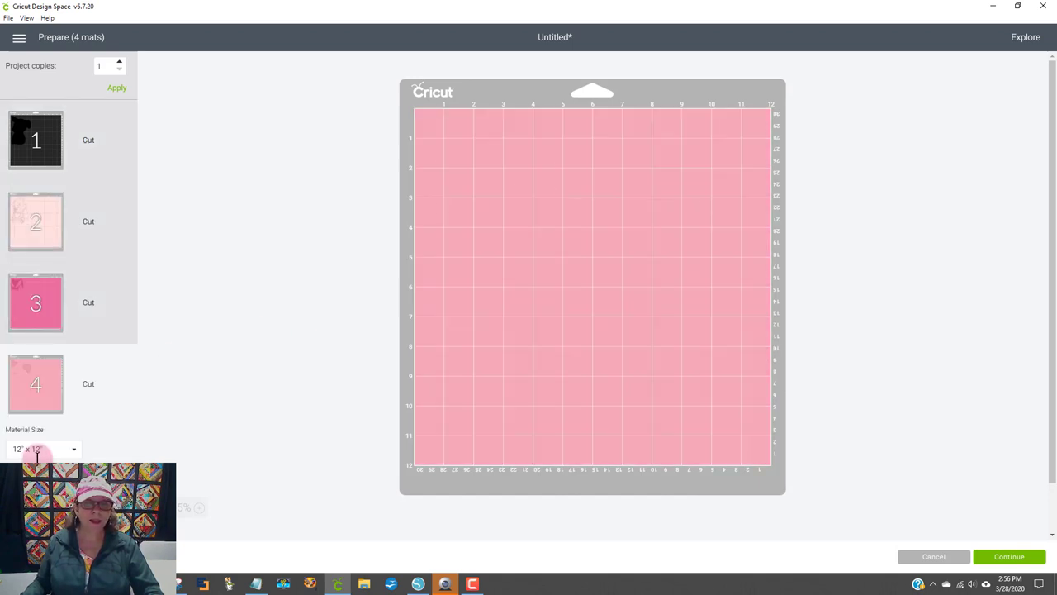
{"action": "left_click", "coordinate": [926, 559]}
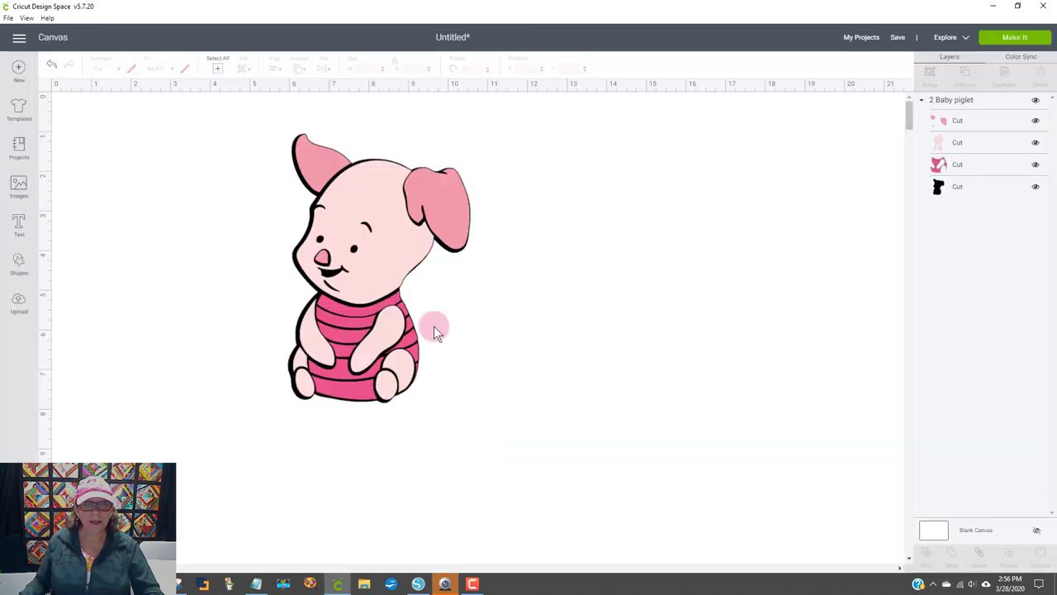
Ungroup the Piglet and pull its color layers apart, separating the black silhouette from the pink shirt, skin, and ears and nose
{"action": "left_click_drag", "start_coordinate": [431, 222], "coordinate": [492, 228]}
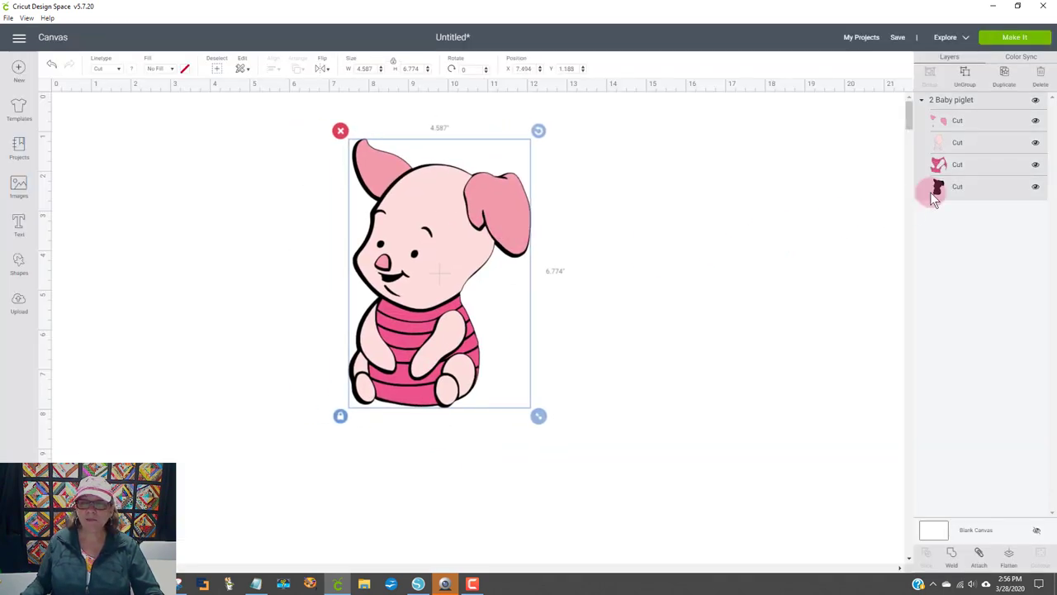
{"action": "left_click", "coordinate": [966, 76]}
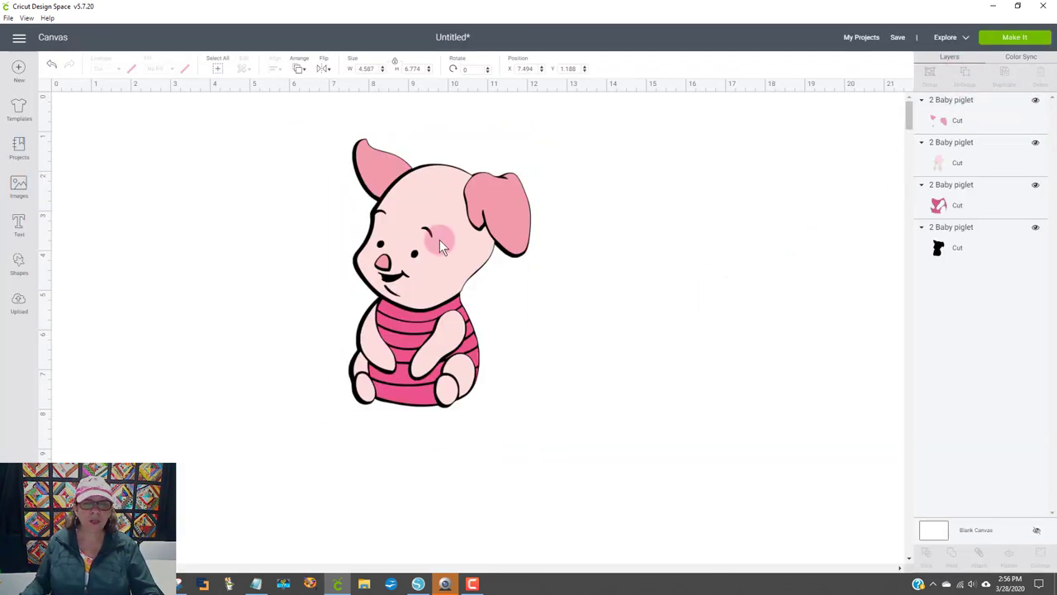
{"action": "left_click_drag", "start_coordinate": [377, 250], "coordinate": [625, 285]}
{"action": "left_click_drag", "start_coordinate": [438, 238], "coordinate": [750, 212]}
{"action": "left_click_drag", "start_coordinate": [465, 259], "coordinate": [261, 256]}
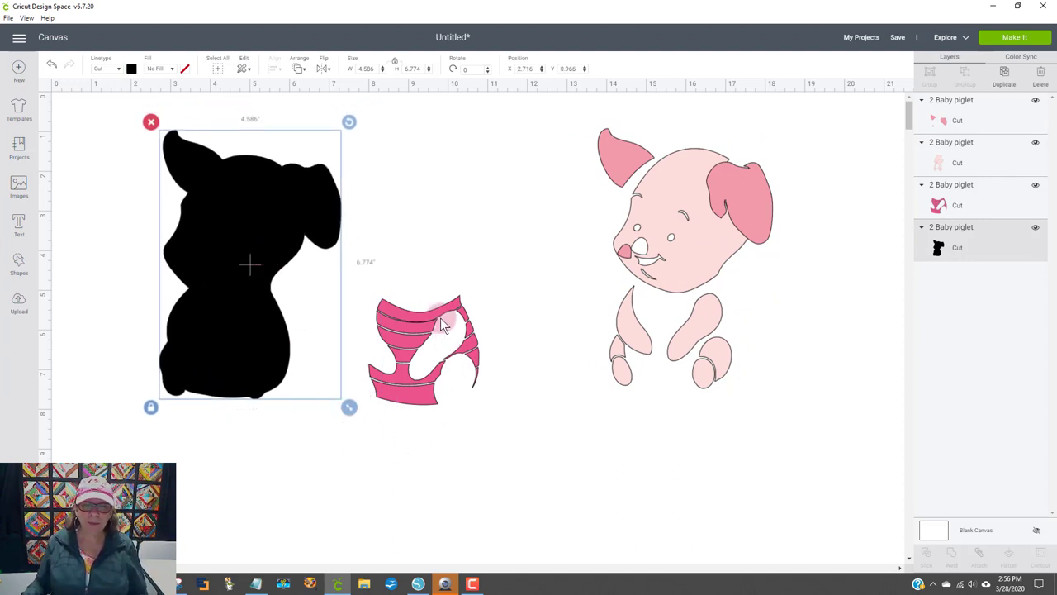
Align the dark pink shirt and the light pink skin layers on the black silhouette, with the ears and nose layer set aside
{"action": "left_click_drag", "start_coordinate": [432, 325], "coordinate": [238, 308]}
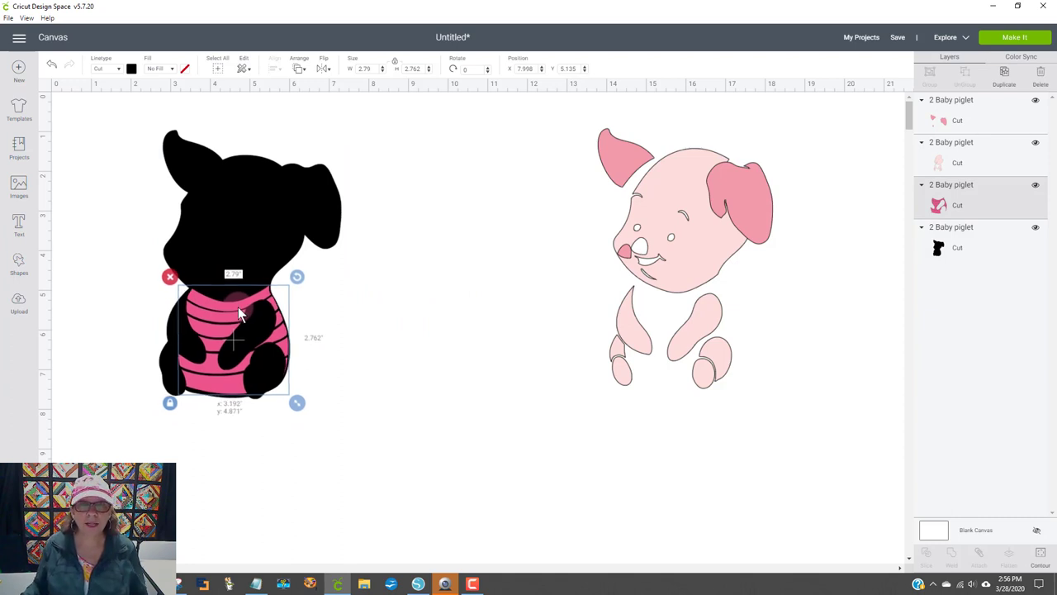
{"action": "left_click_drag", "start_coordinate": [238, 306], "coordinate": [237, 306]}
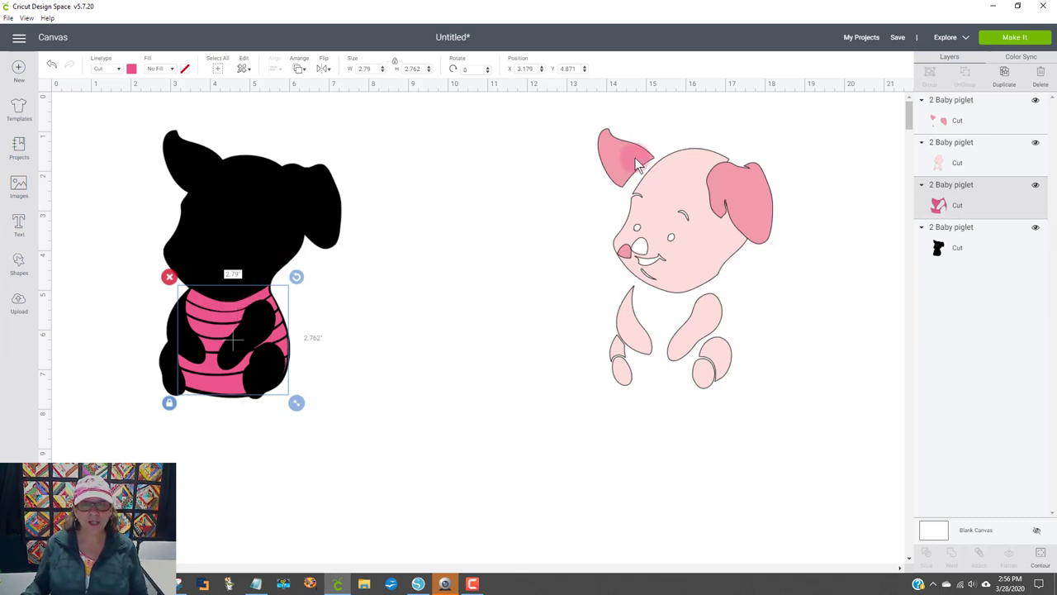
{"action": "left_click_drag", "start_coordinate": [636, 163], "coordinate": [202, 168]}
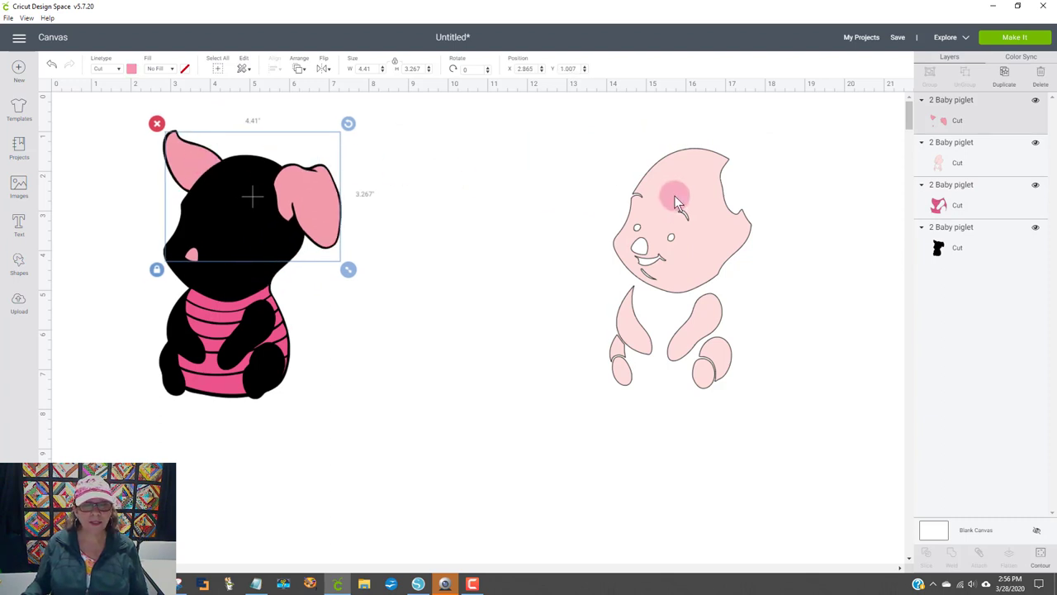
{"action": "left_click_drag", "start_coordinate": [672, 196], "coordinate": [483, 236]}
{"action": "left_click_drag", "start_coordinate": [242, 264], "coordinate": [424, 317]}
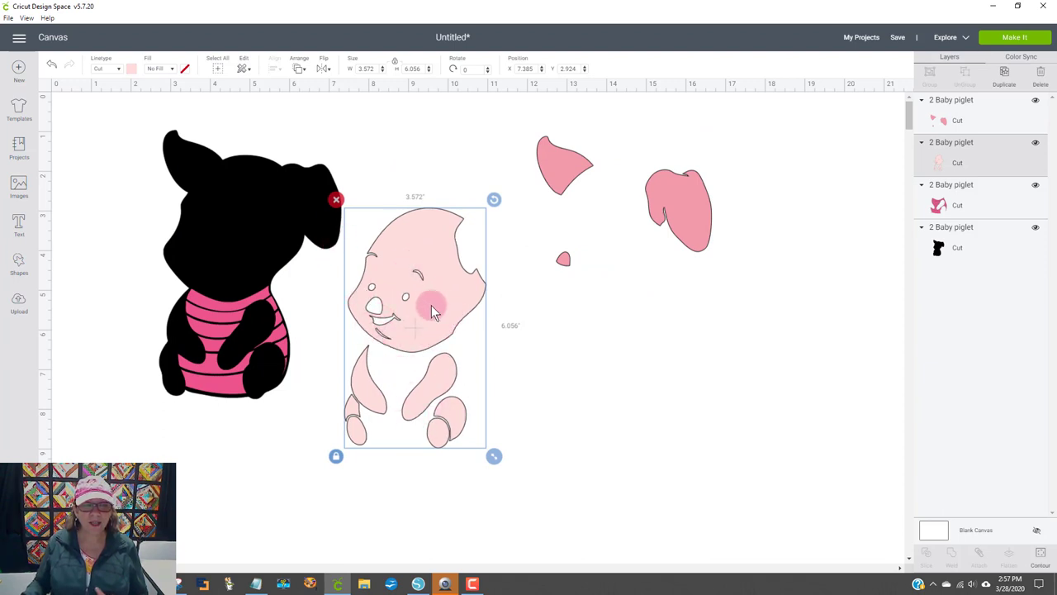
{"action": "left_click_drag", "start_coordinate": [438, 312], "coordinate": [258, 257]}
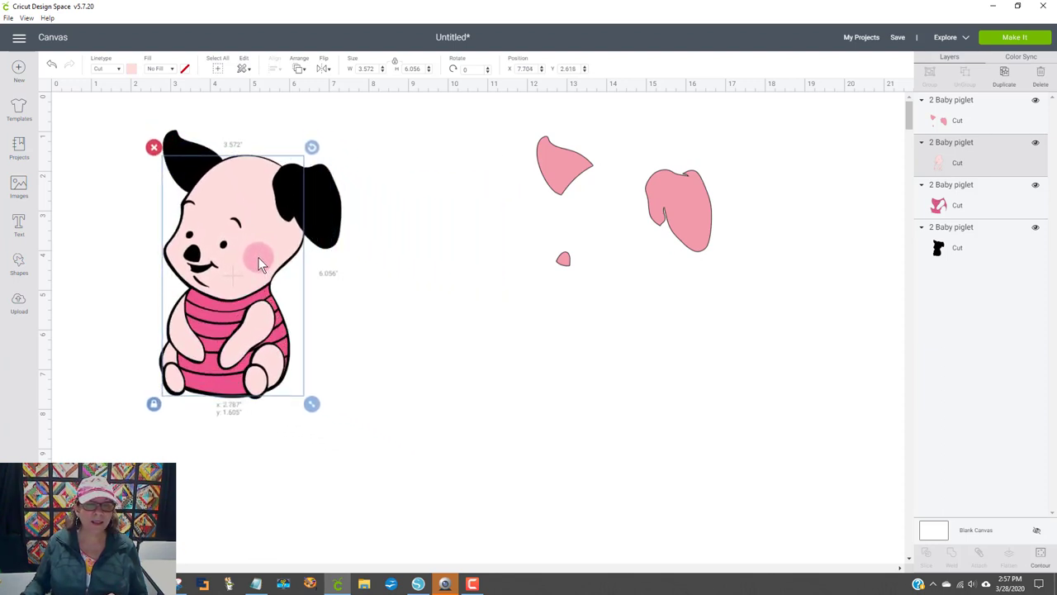